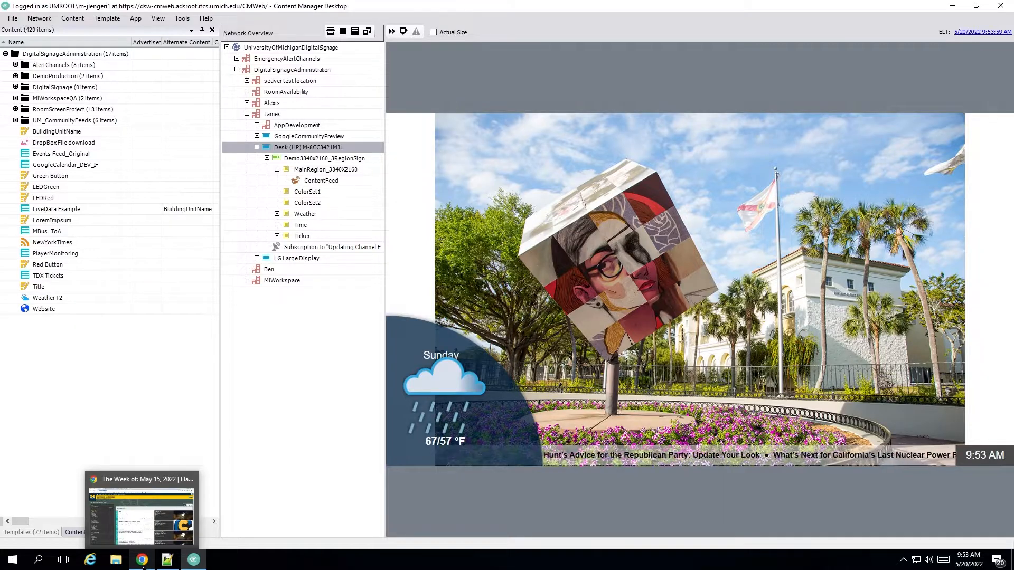
Step: Switch to Chrome and look through the weekly events listing on events.umich.edu/week, down to its feed links
{"action": "left_click", "coordinate": [143, 561]}
{"action": "left_click", "coordinate": [174, 28]}
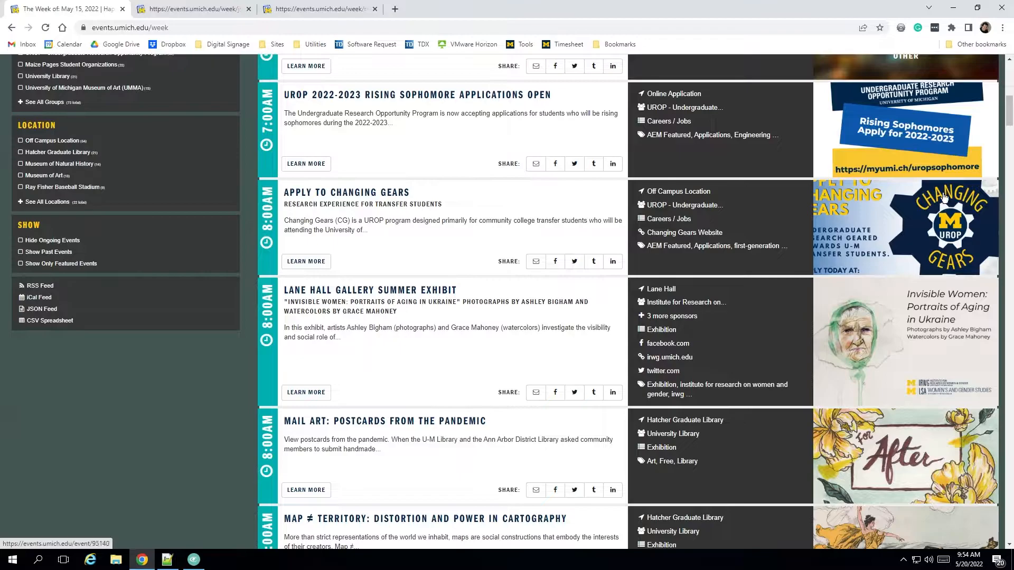
{"action": "scroll", "coordinate": [894, 343], "scroll_direction": "up", "scroll_amount": 7}
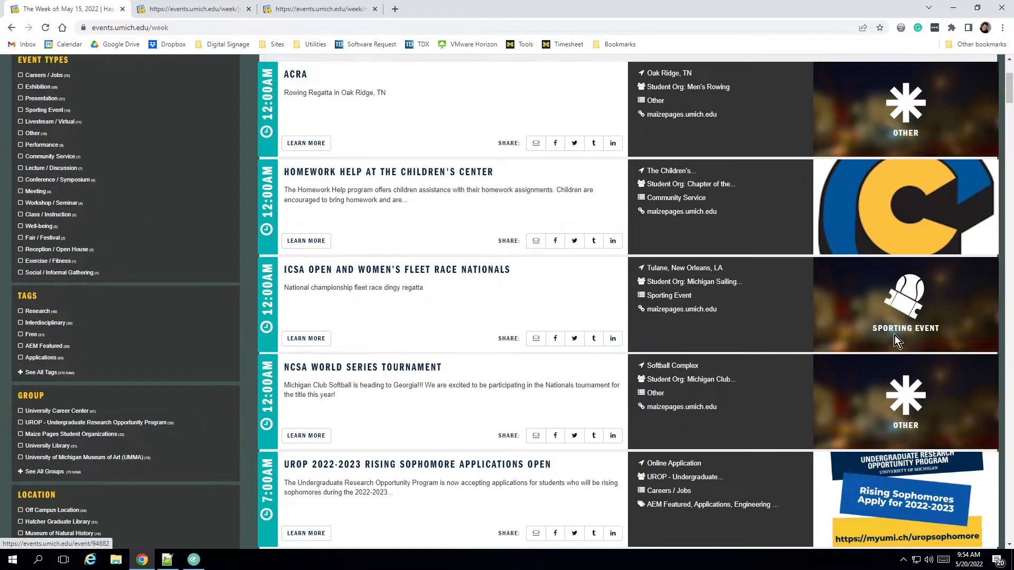
{"action": "scroll", "coordinate": [894, 334], "scroll_direction": "down", "scroll_amount": 4}
{"action": "left_click_drag", "start_coordinate": [396, 284], "coordinate": [299, 272]}
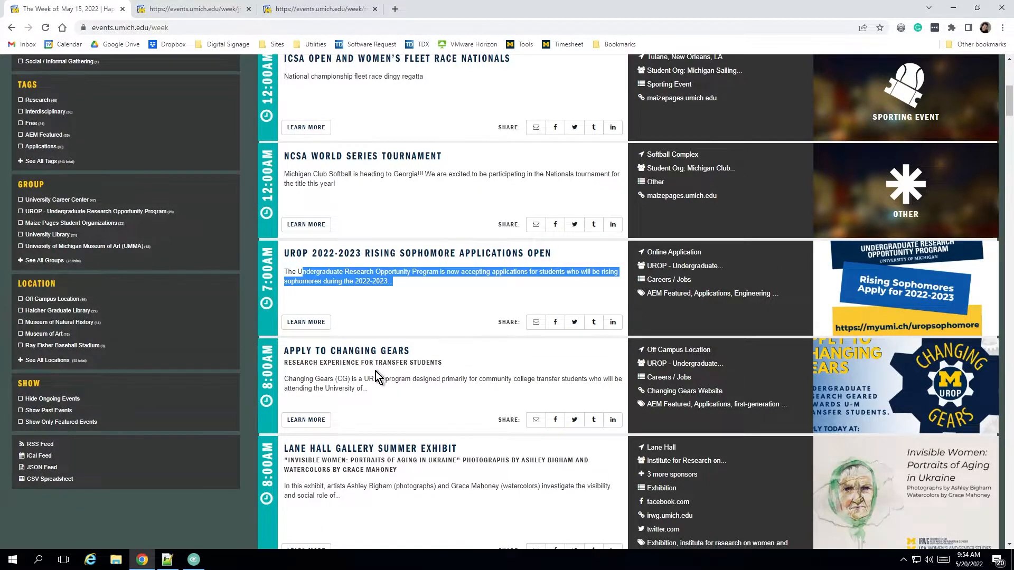
{"action": "scroll", "coordinate": [375, 371], "scroll_direction": "down", "scroll_amount": 2}
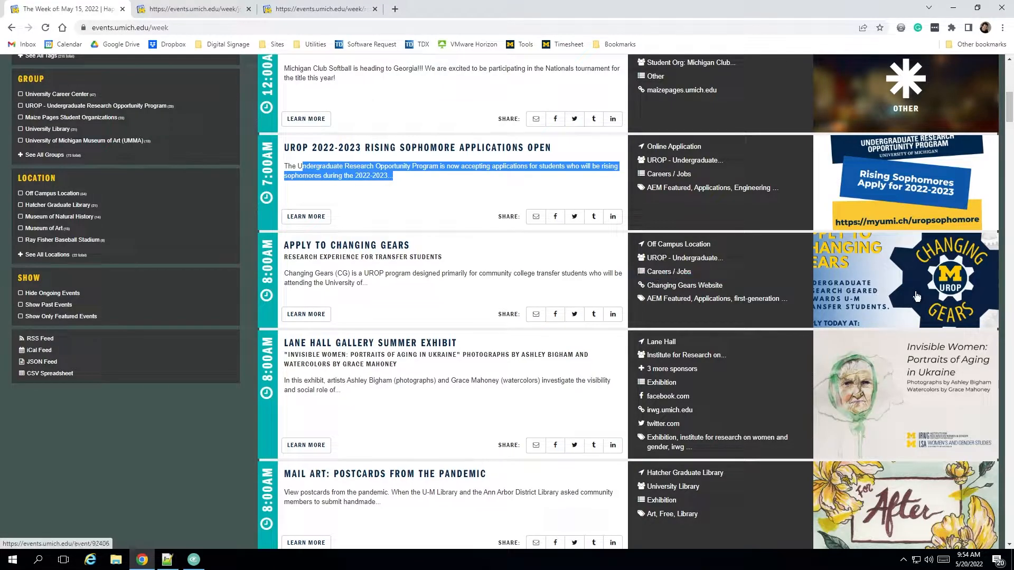
{"action": "scroll", "coordinate": [916, 297], "scroll_direction": "down", "scroll_amount": 4}
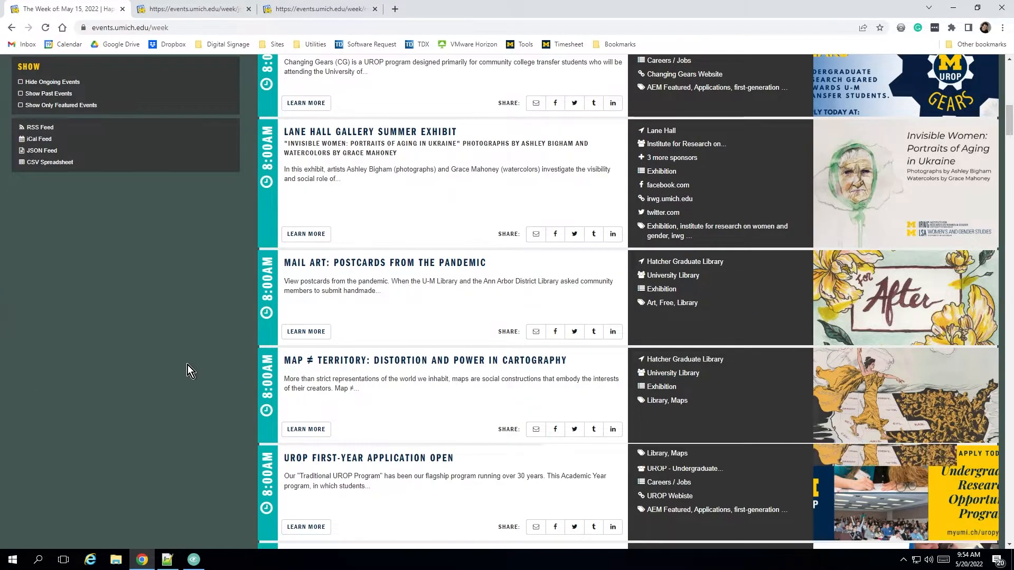
{"action": "scroll", "coordinate": [188, 365], "scroll_direction": "up", "scroll_amount": 2}
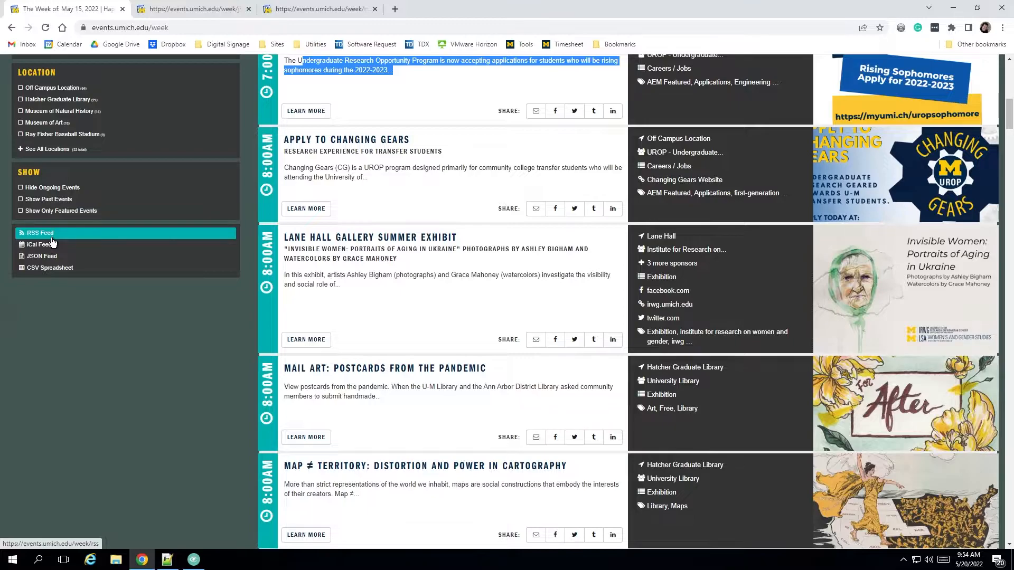
Step: Download the week's events as a CSV spreadsheet from the events page
{"action": "left_click", "coordinate": [50, 268]}
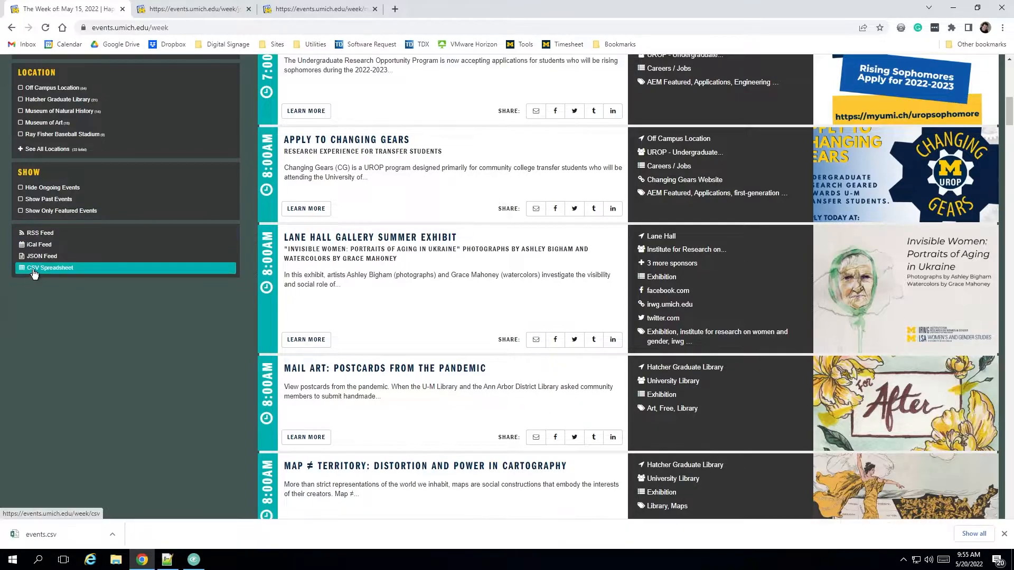
{"action": "right_click", "coordinate": [62, 270]}
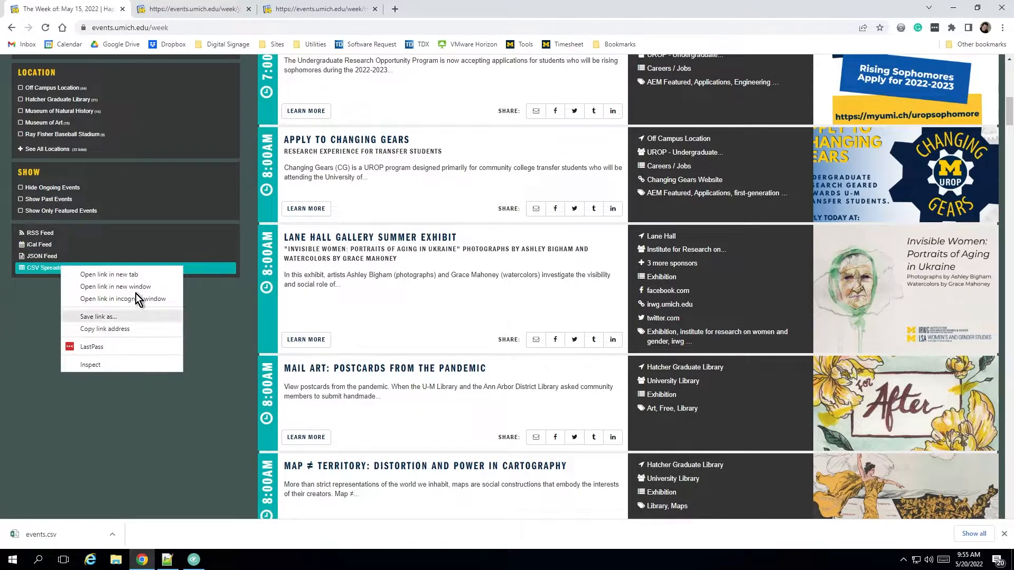
{"action": "left_click", "coordinate": [36, 292]}
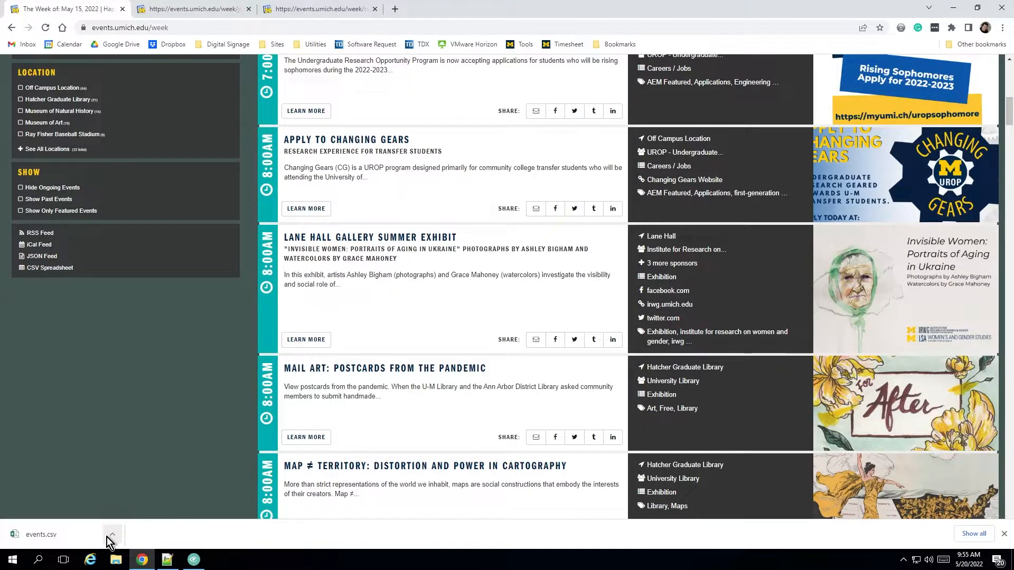
{"action": "right_click", "coordinate": [50, 268]}
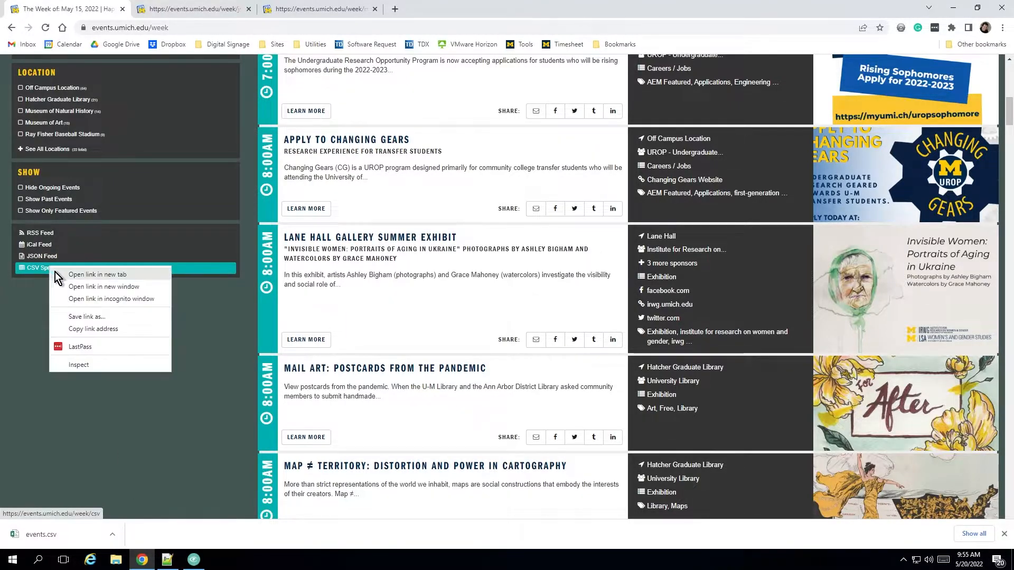
{"action": "left_click", "coordinate": [123, 329]}
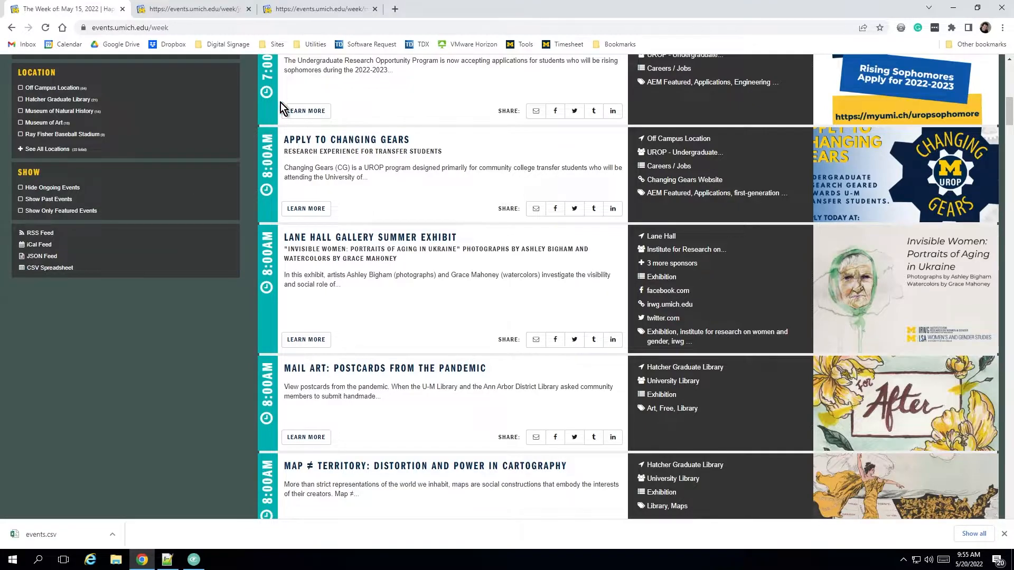
{"action": "left_click", "coordinate": [115, 559]}
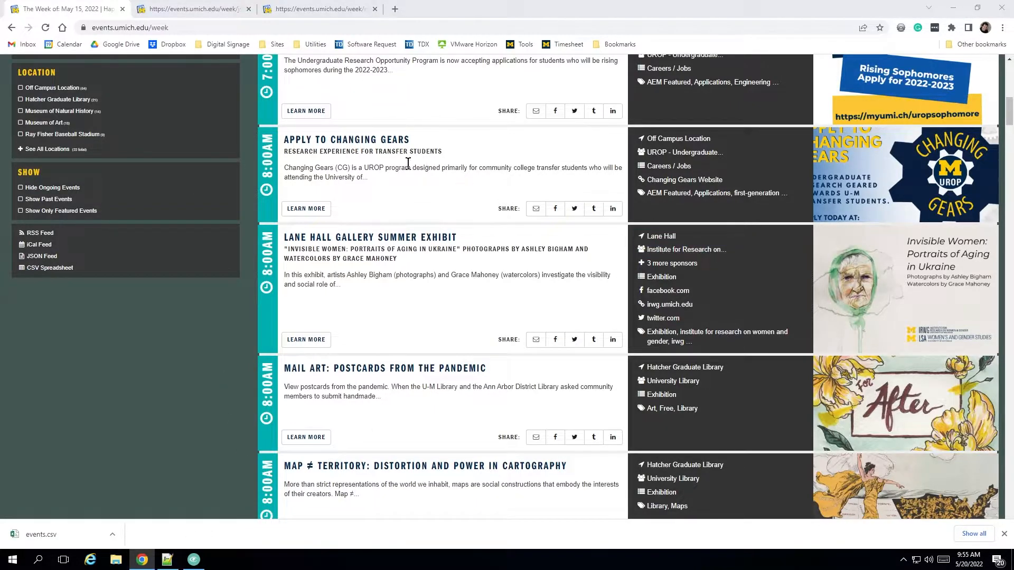
{"action": "left_click", "coordinate": [663, 33]}
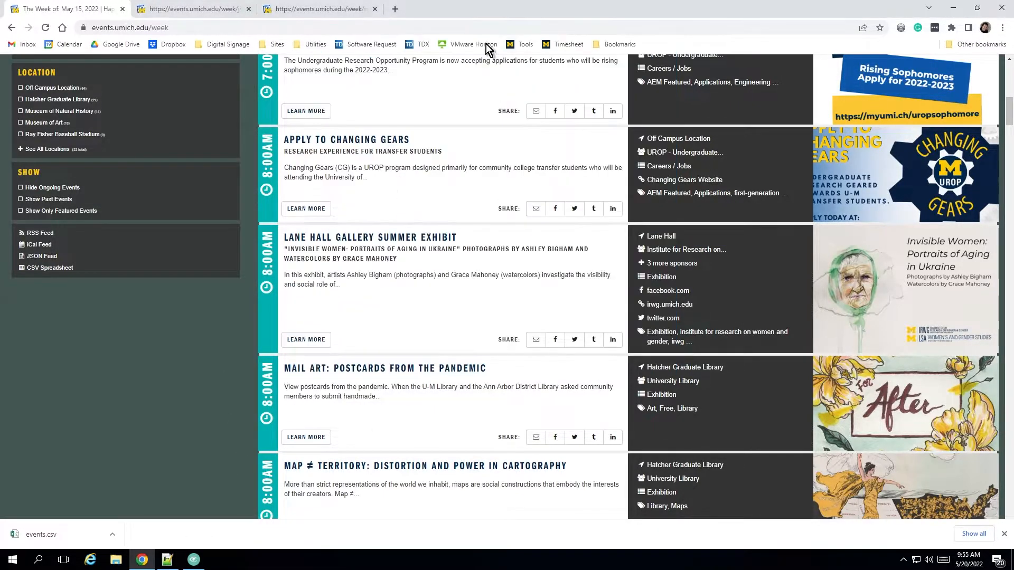
{"action": "left_click", "coordinate": [395, 9]}
{"action": "type", "text": "https://events.umich.edu/week/csv"}
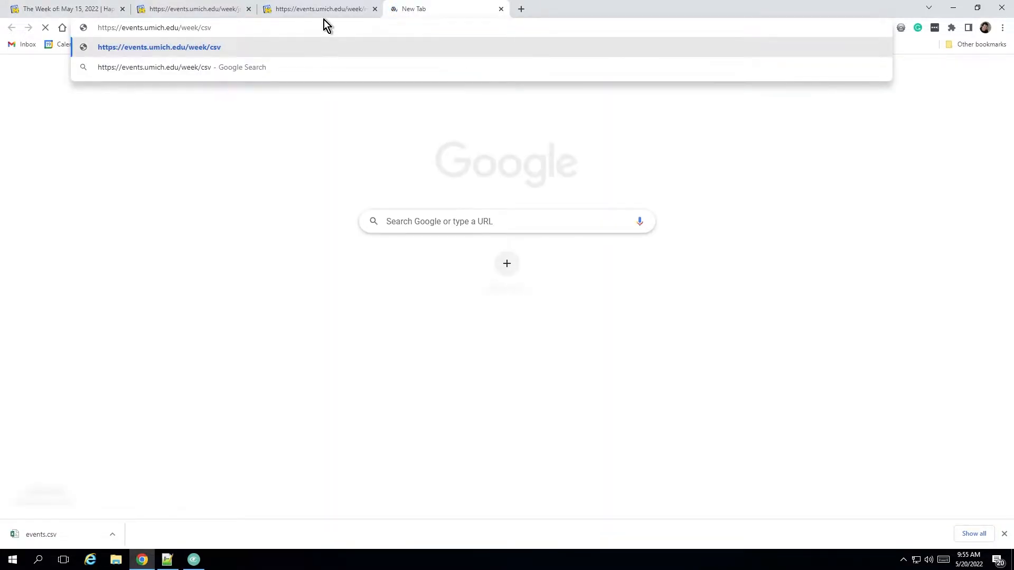
{"action": "key", "text": "Return"}
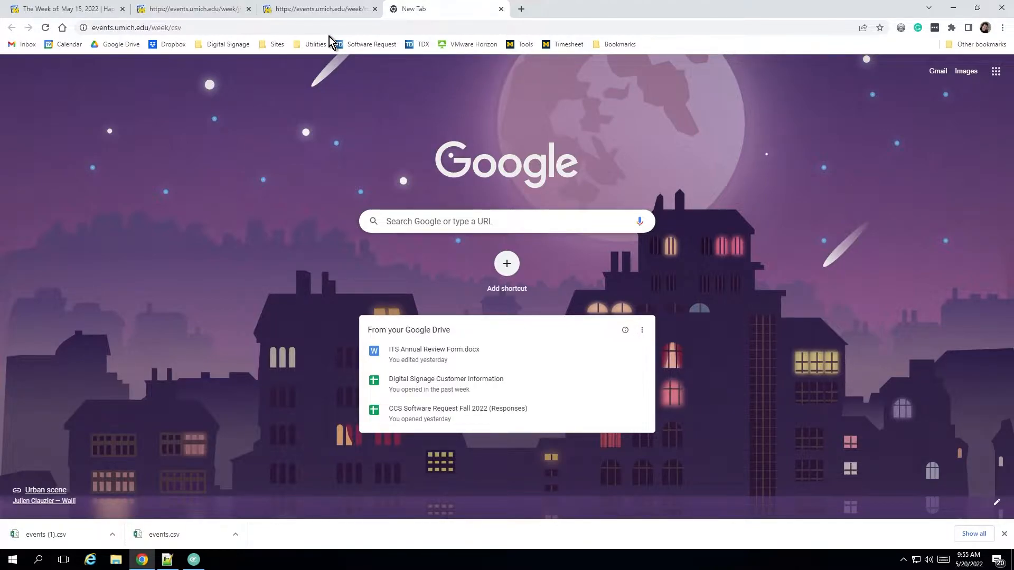
{"action": "left_click", "coordinate": [500, 9]}
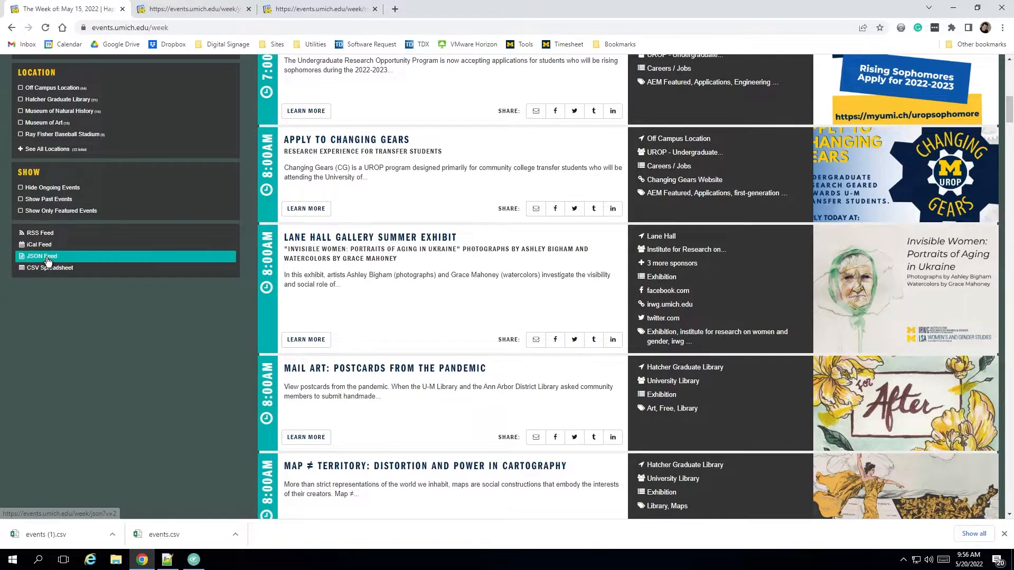
Step: Examine how the week's events are structured in the JSON feed compared with the RSS feed
{"action": "left_click", "coordinate": [221, 10]}
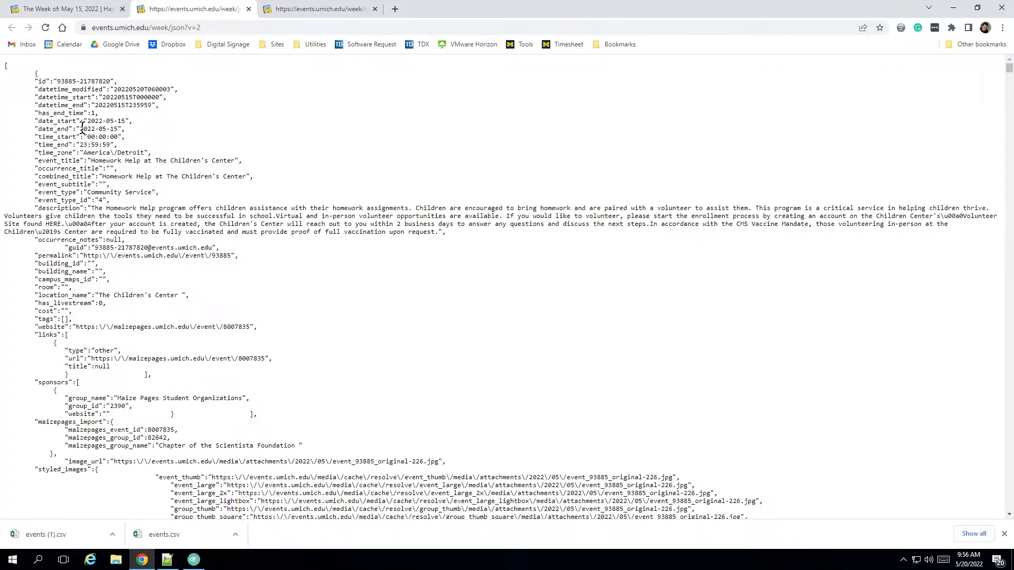
{"action": "scroll", "coordinate": [153, 192], "scroll_direction": "down", "scroll_amount": 5}
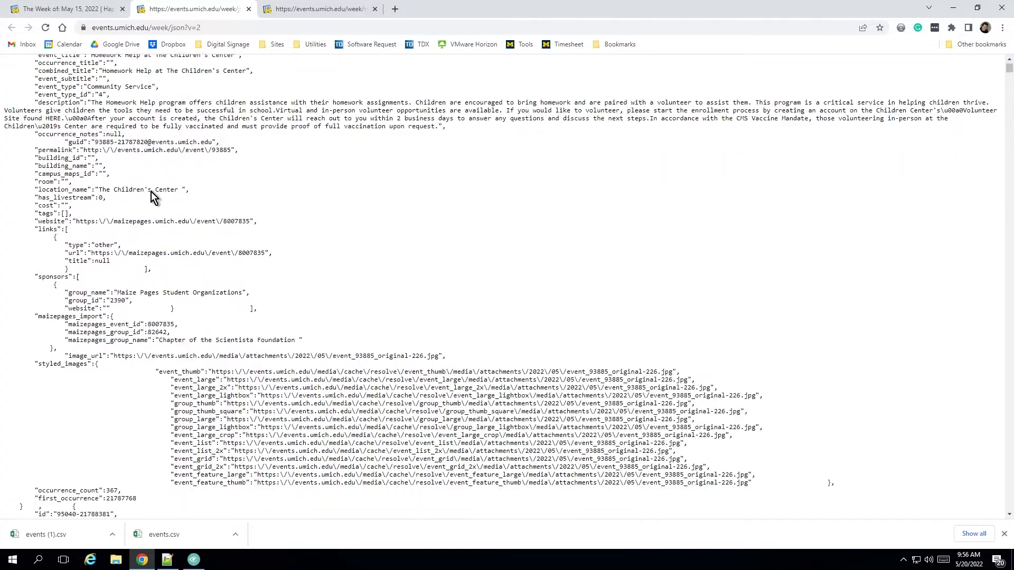
{"action": "left_click", "coordinate": [316, 9]}
{"action": "key", "text": "ctrl+a"}
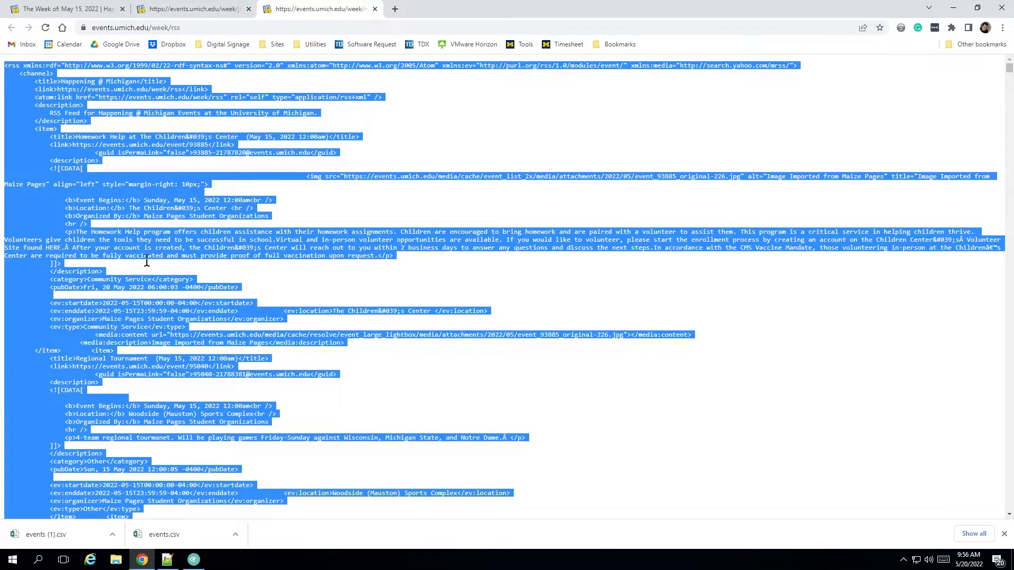
{"action": "left_click", "coordinate": [467, 306]}
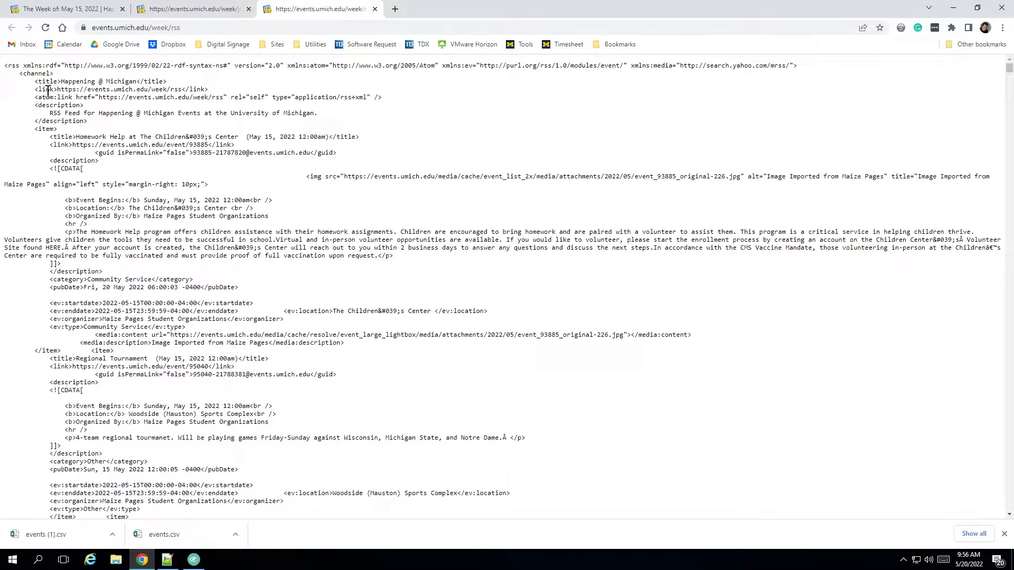
{"action": "left_click_drag", "start_coordinate": [32, 80], "coordinate": [113, 350]}
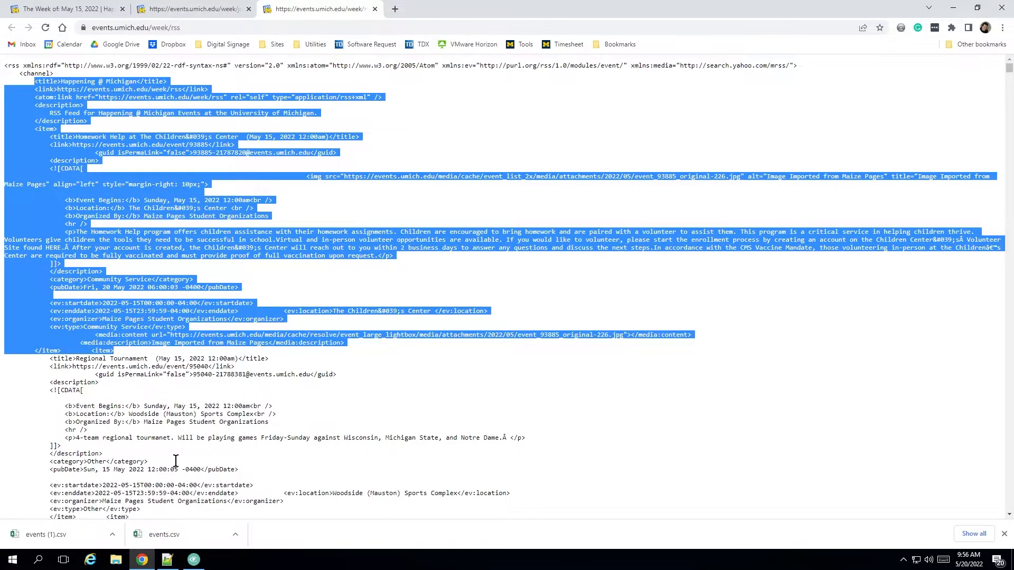
{"action": "scroll", "coordinate": [227, 301], "scroll_direction": "down", "scroll_amount": 5}
{"action": "scroll", "coordinate": [222, 344], "scroll_direction": "up", "scroll_amount": 5}
{"action": "left_click", "coordinate": [205, 12]}
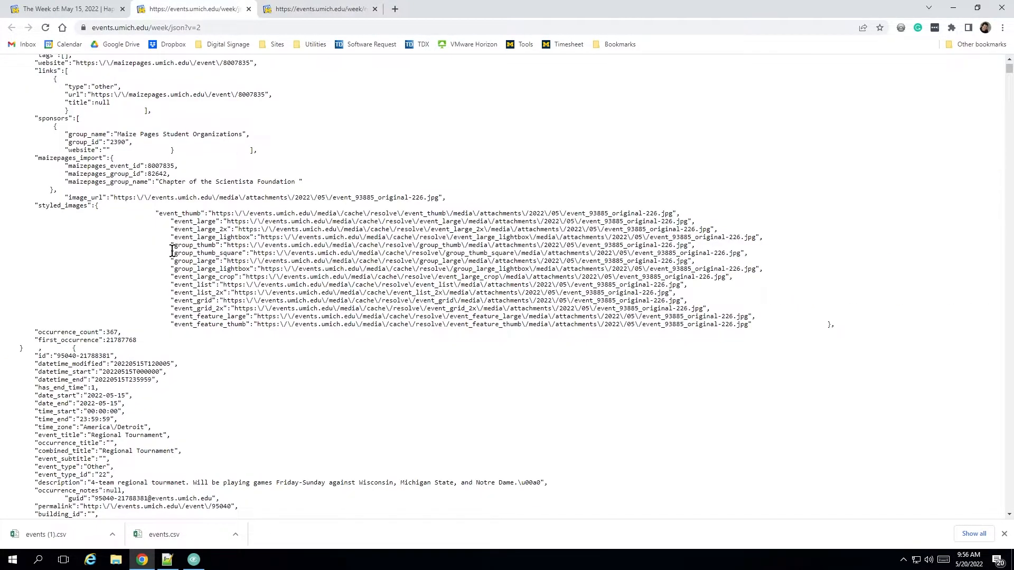
{"action": "scroll", "coordinate": [172, 251], "scroll_direction": "up", "scroll_amount": 8}
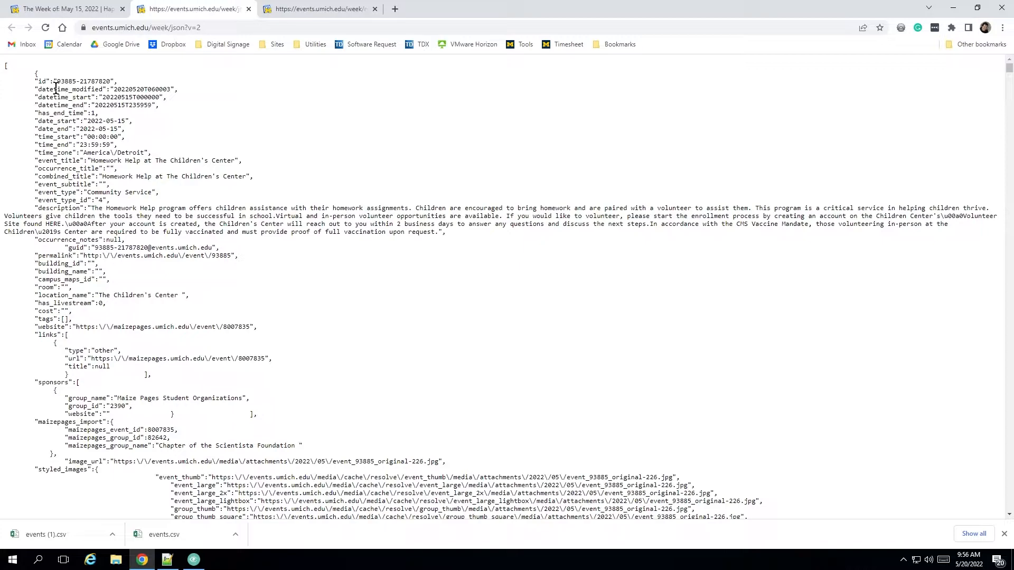
Step: Switch to Notepad++ and examine the start of the JSON Feed file, from the opening bracket through the first event's brace and fields
{"action": "key", "text": "alt+Tab"}
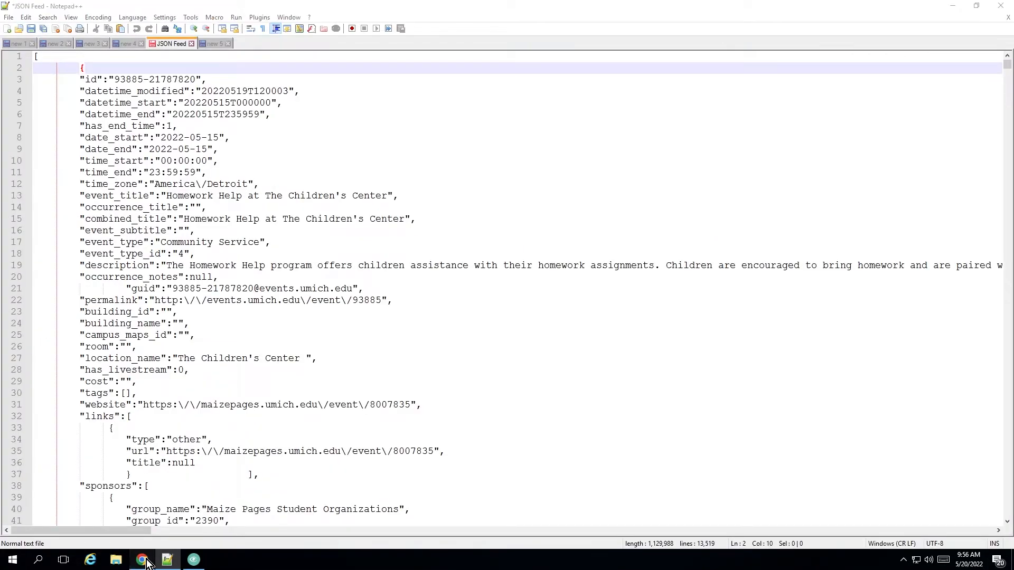
{"action": "left_click", "coordinate": [141, 560]}
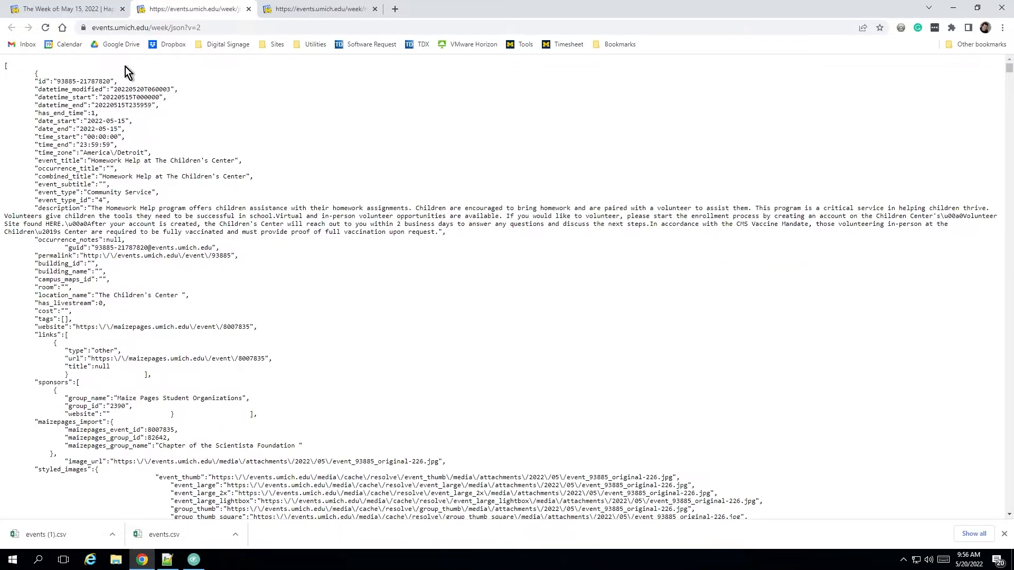
{"action": "left_click", "coordinate": [167, 560]}
{"action": "left_click", "coordinate": [82, 59]}
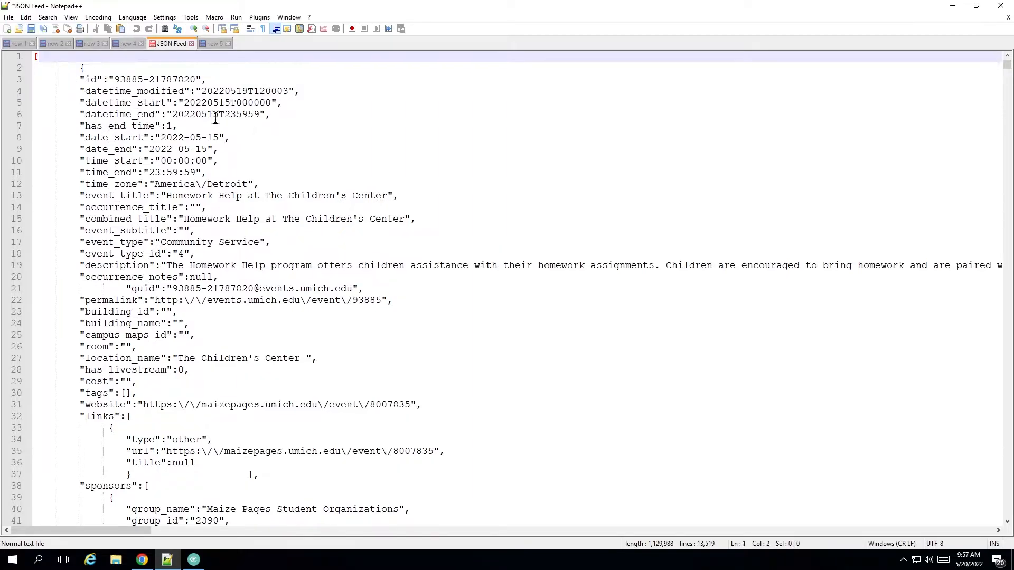
{"action": "left_click", "coordinate": [92, 68]}
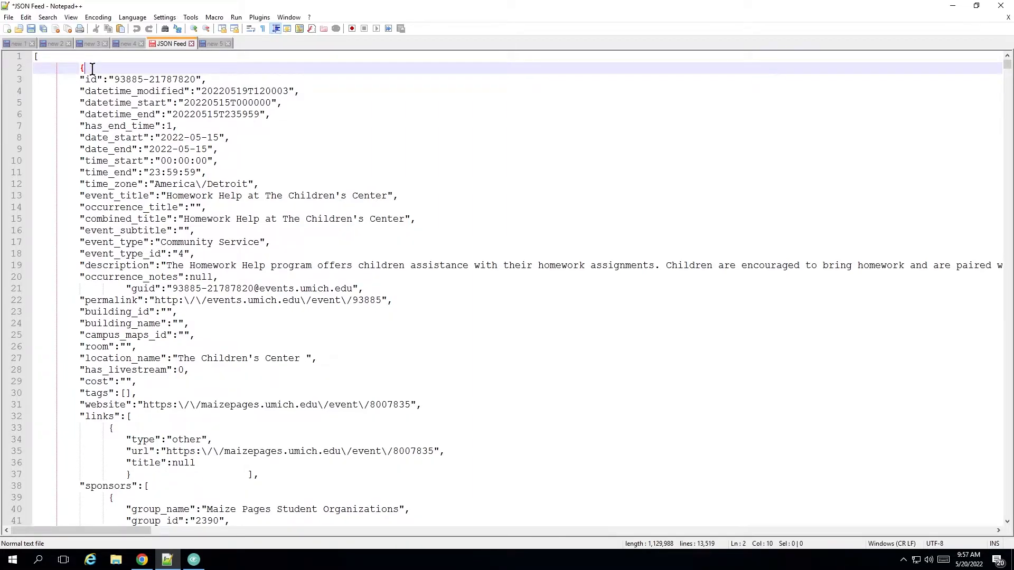
{"action": "left_click_drag", "start_coordinate": [88, 69], "coordinate": [191, 230]}
{"action": "left_click", "coordinate": [176, 300]}
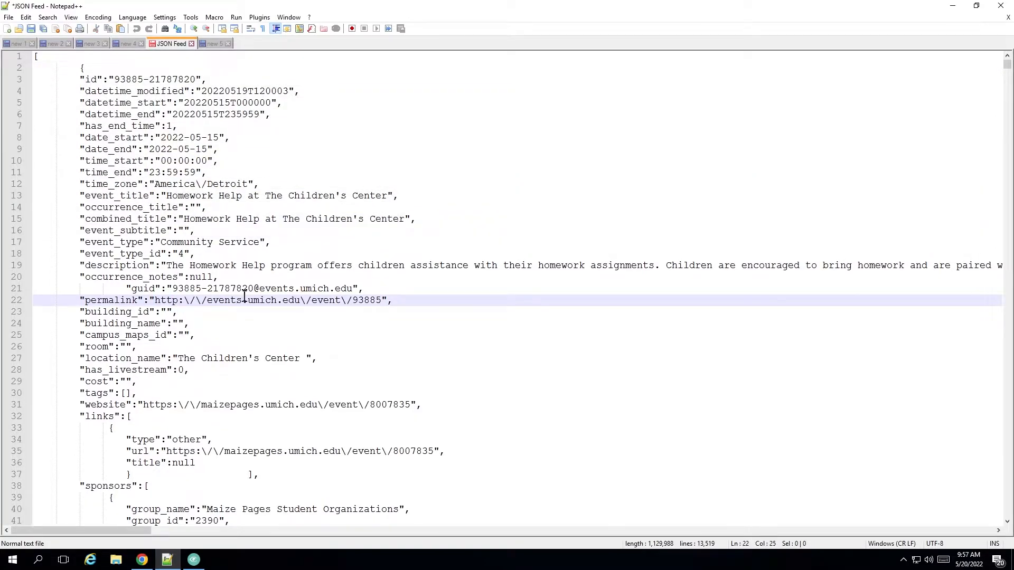
{"action": "left_click_drag", "start_coordinate": [87, 68], "coordinate": [126, 117]}
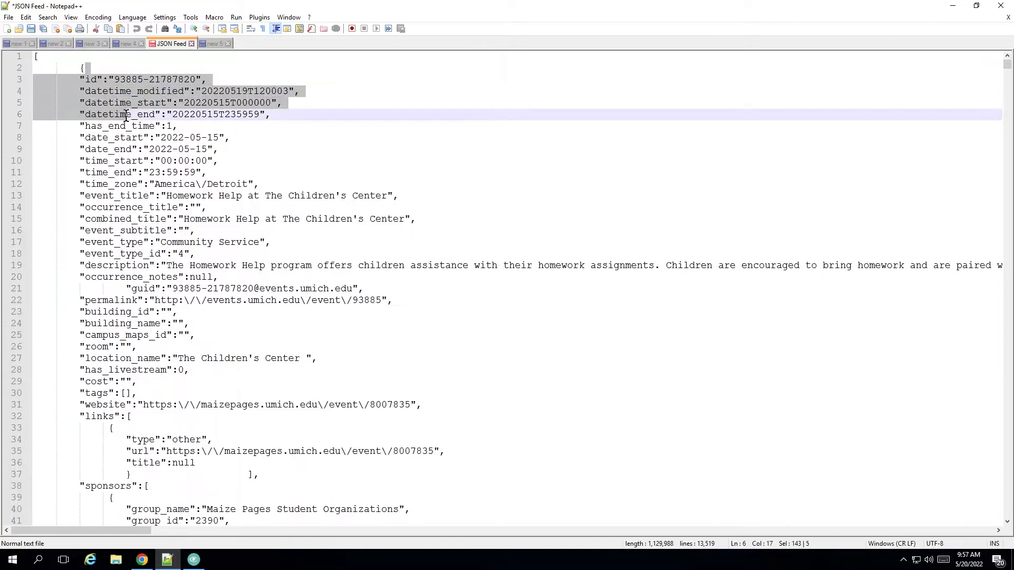
{"action": "left_click", "coordinate": [80, 66]}
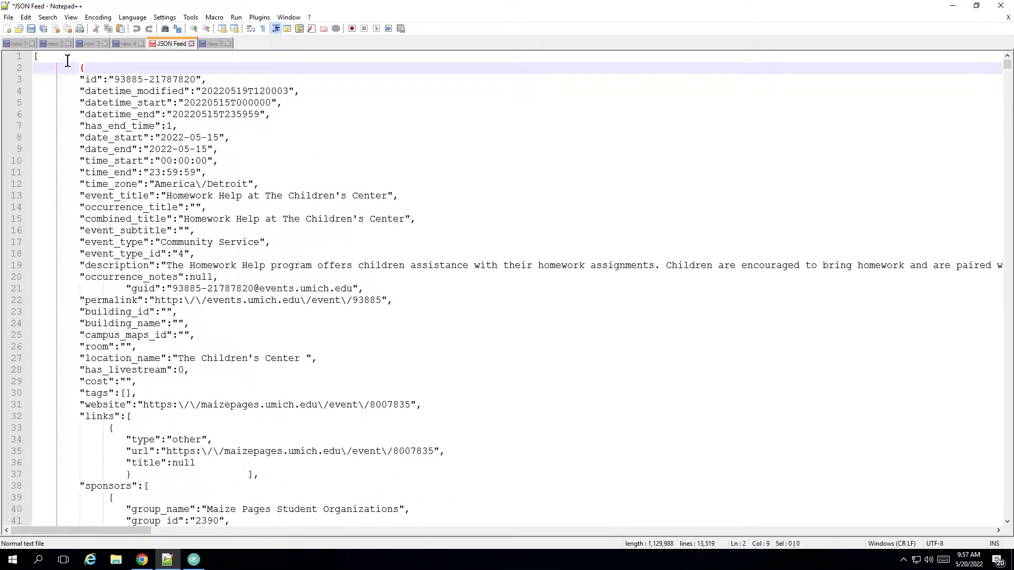
Step: Select the entire first event object in the JSON Feed file, brace to brace, and review its fields
{"action": "scroll", "coordinate": [124, 195], "scroll_direction": "down", "scroll_amount": 12}
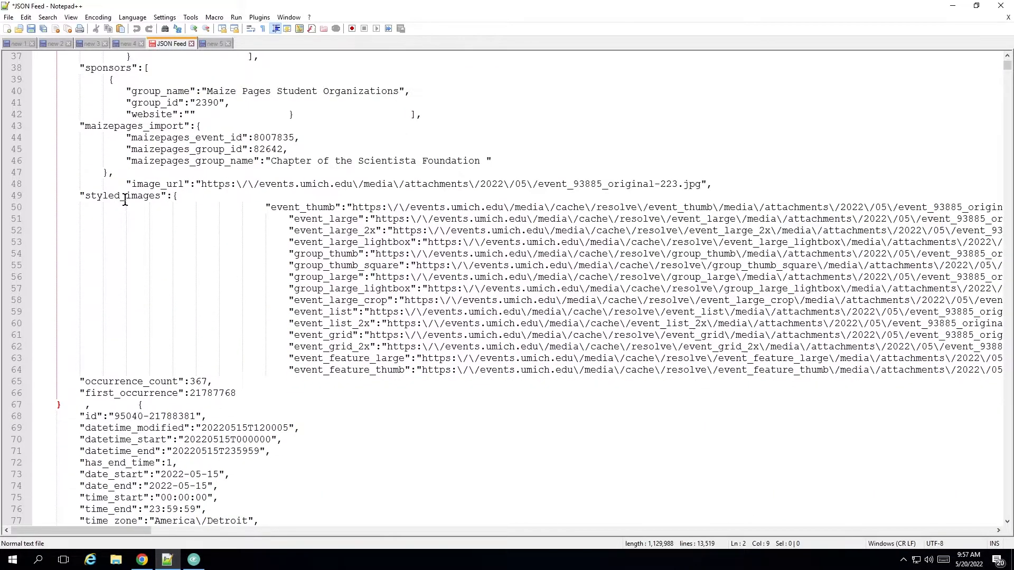
{"action": "scroll", "coordinate": [124, 200], "scroll_direction": "down", "scroll_amount": 1}
{"action": "left_click_drag", "start_coordinate": [58, 373], "coordinate": [84, 68]}
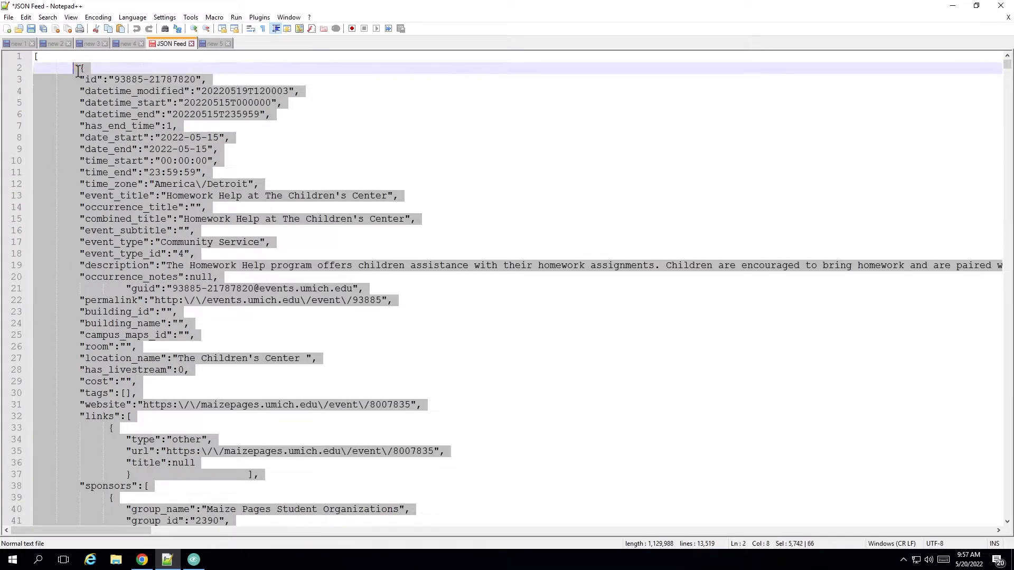
{"action": "scroll", "coordinate": [213, 270], "scroll_direction": "down", "scroll_amount": 8}
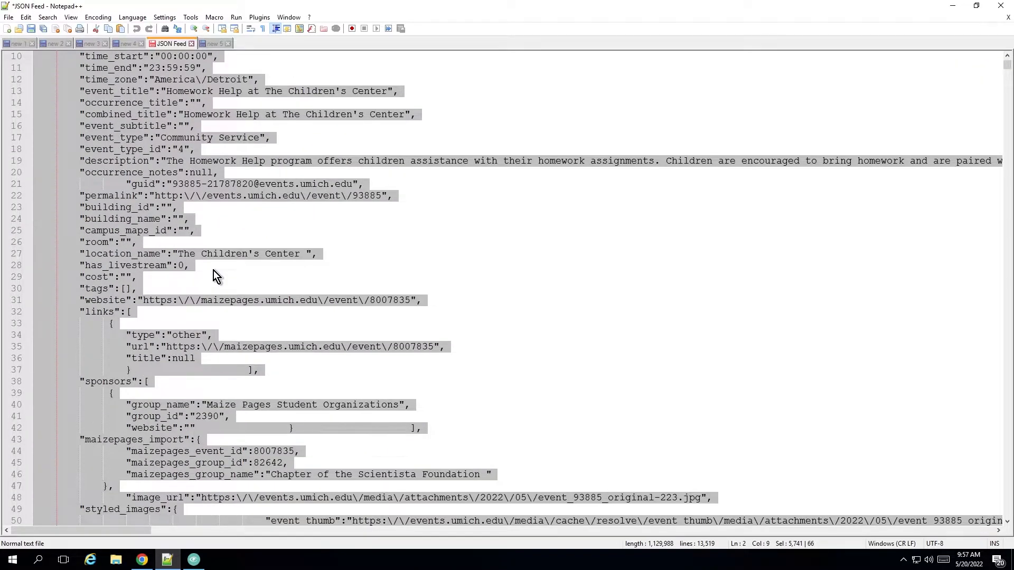
{"action": "scroll", "coordinate": [213, 271], "scroll_direction": "down", "scroll_amount": 7}
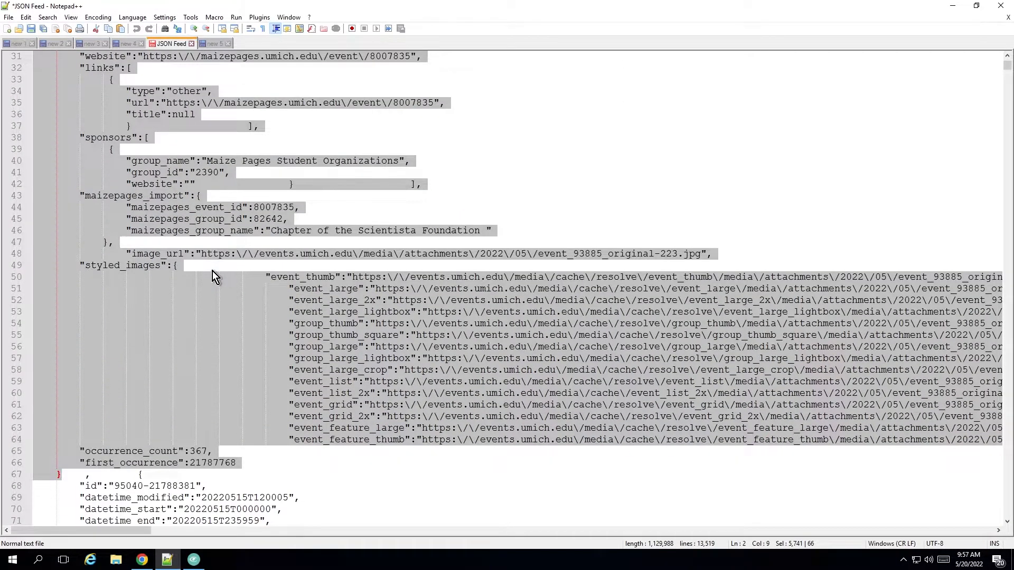
{"action": "scroll", "coordinate": [212, 270], "scroll_direction": "up", "scroll_amount": 14}
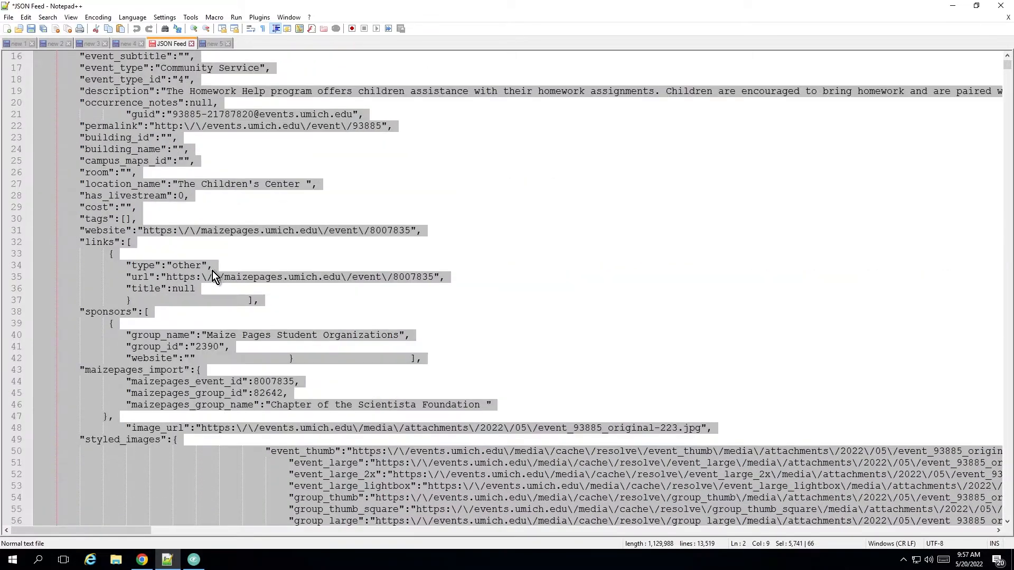
Step: Examine the first event's id and datetime fields and its nested links array in the JSON Feed file
{"action": "scroll", "coordinate": [170, 264], "scroll_direction": "up", "scroll_amount": 1}
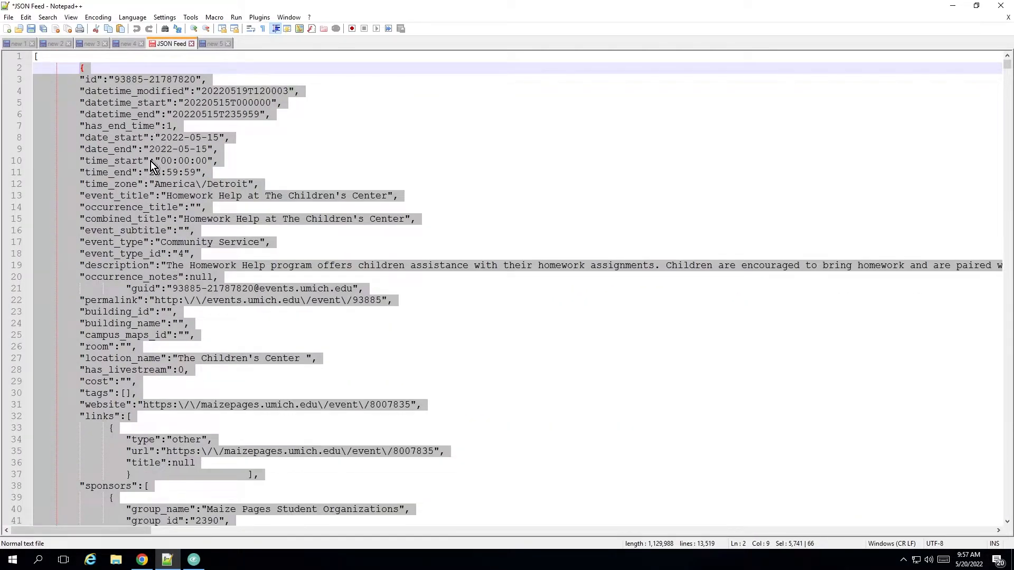
{"action": "left_click", "coordinate": [101, 83]}
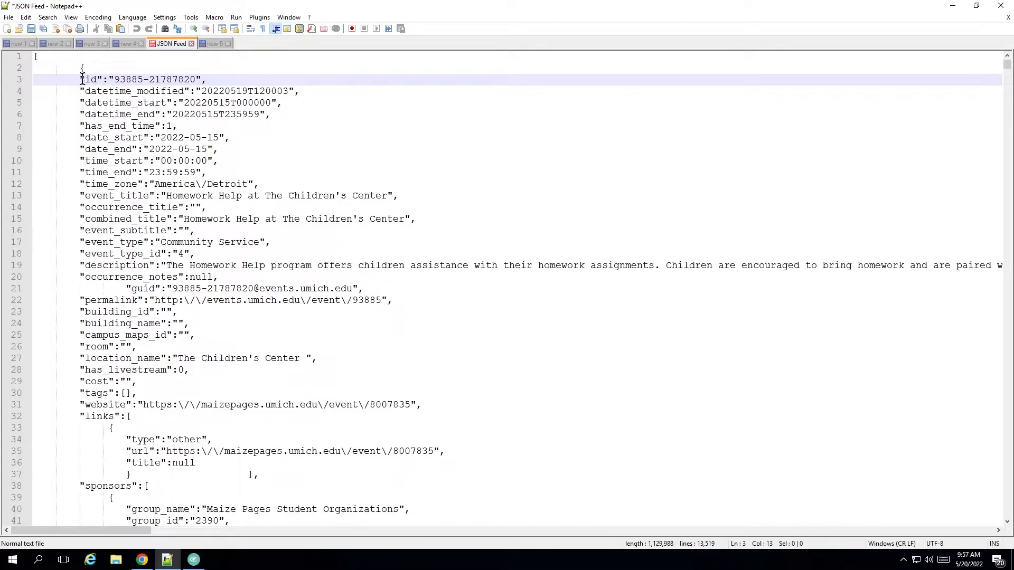
{"action": "left_click", "coordinate": [59, 90]}
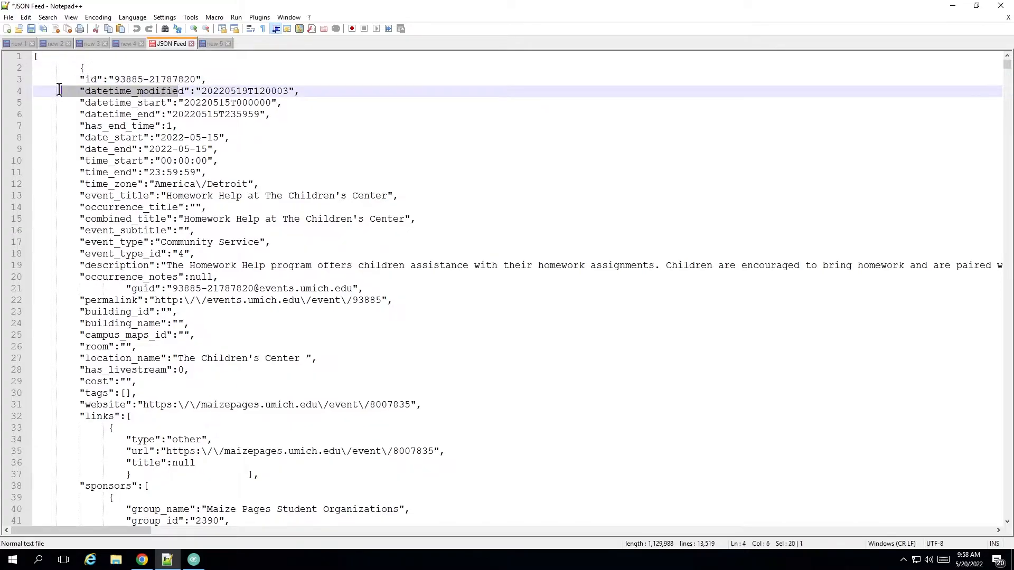
{"action": "left_click", "coordinate": [154, 110]}
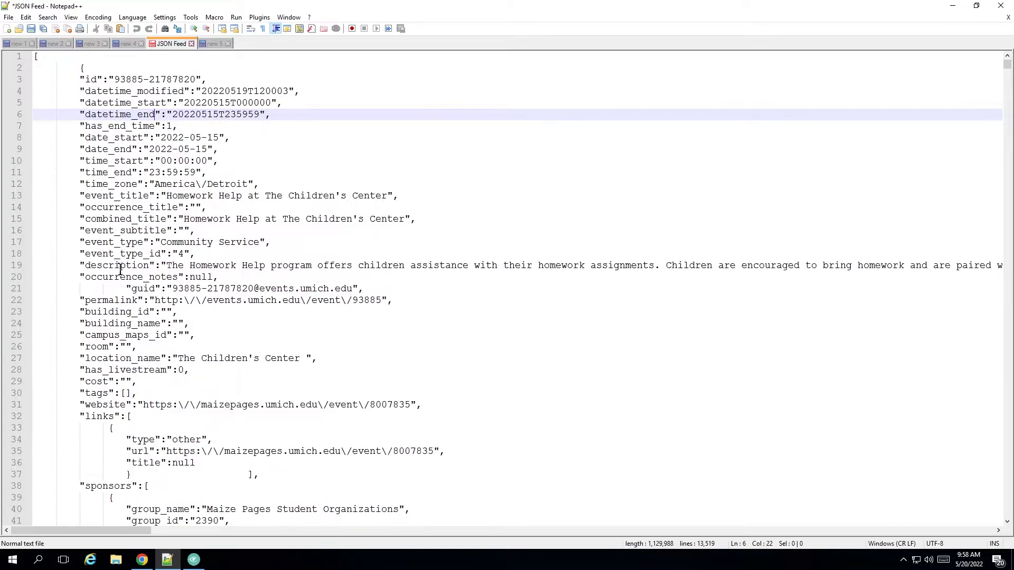
{"action": "left_click_drag", "start_coordinate": [80, 418], "coordinate": [137, 419]}
{"action": "left_click", "coordinate": [97, 426]}
{"action": "left_click", "coordinate": [106, 417]}
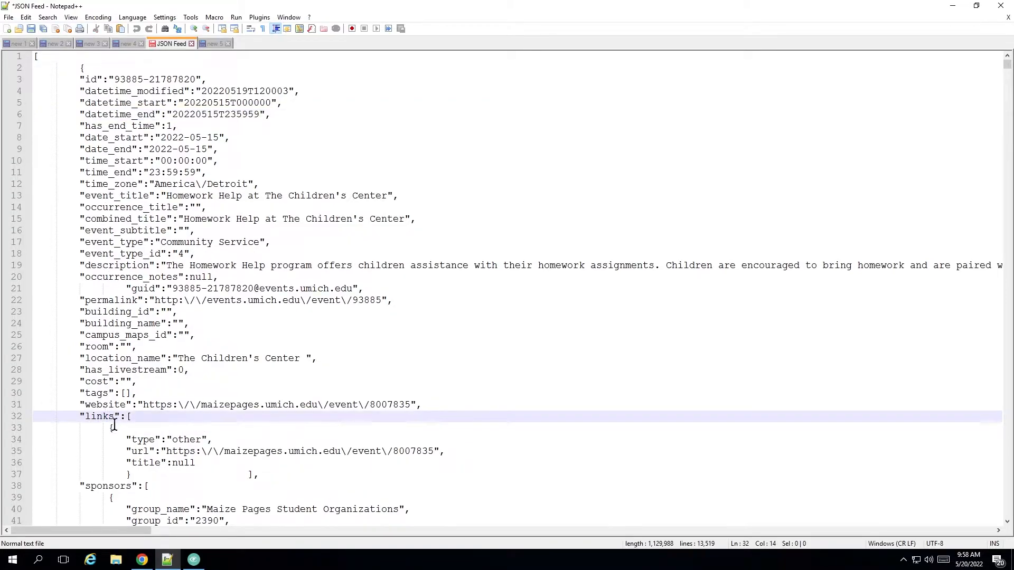
{"action": "left_click_drag", "start_coordinate": [132, 443], "coordinate": [215, 462]}
{"action": "left_click", "coordinate": [199, 458]}
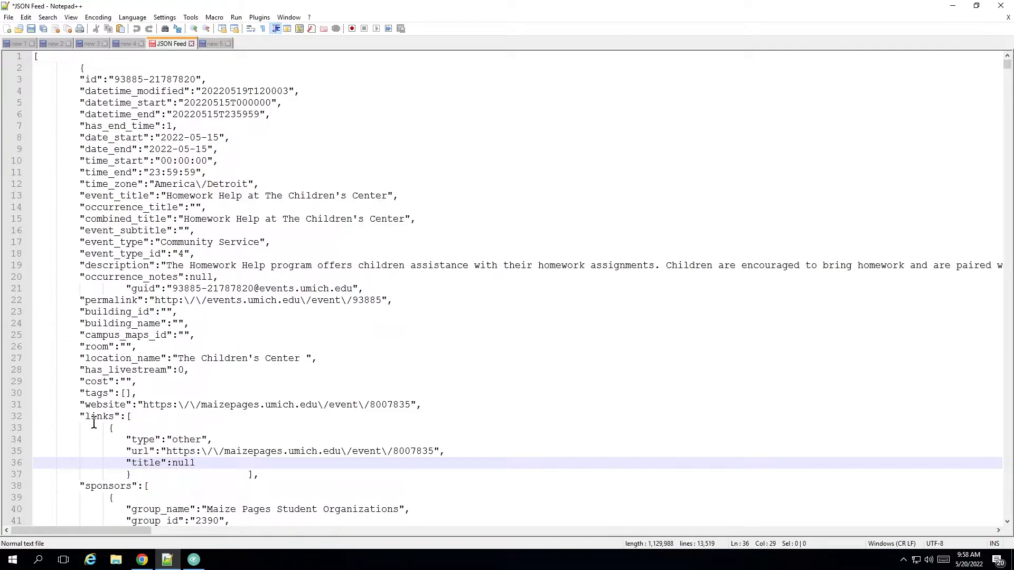
{"action": "scroll", "coordinate": [119, 422], "scroll_direction": "down", "scroll_amount": 3}
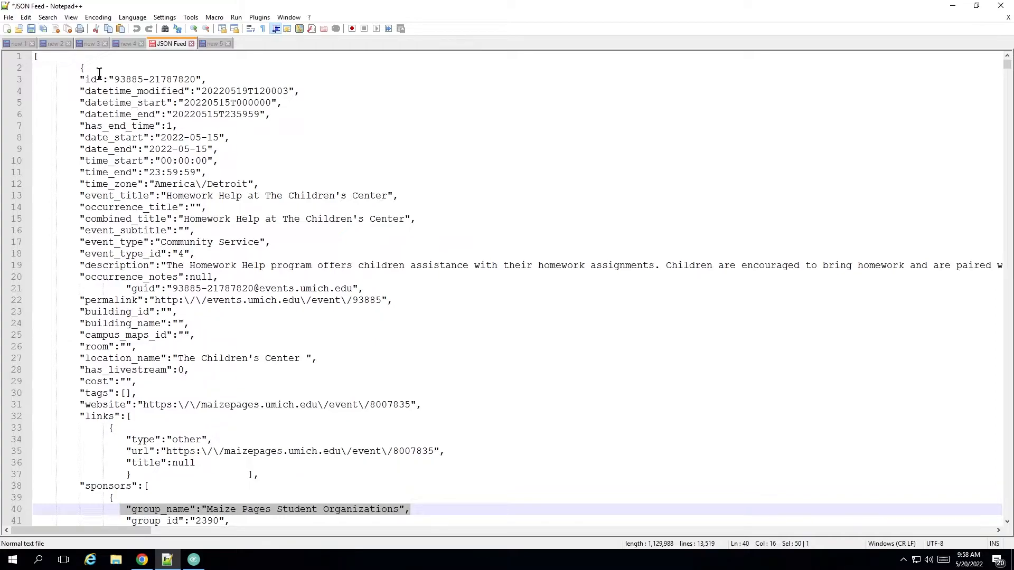
Step: Compare the first event's opening brace with the nested links object, and highlight the event from its opening brace through styled_images
{"action": "double_click", "coordinate": [82, 68]}
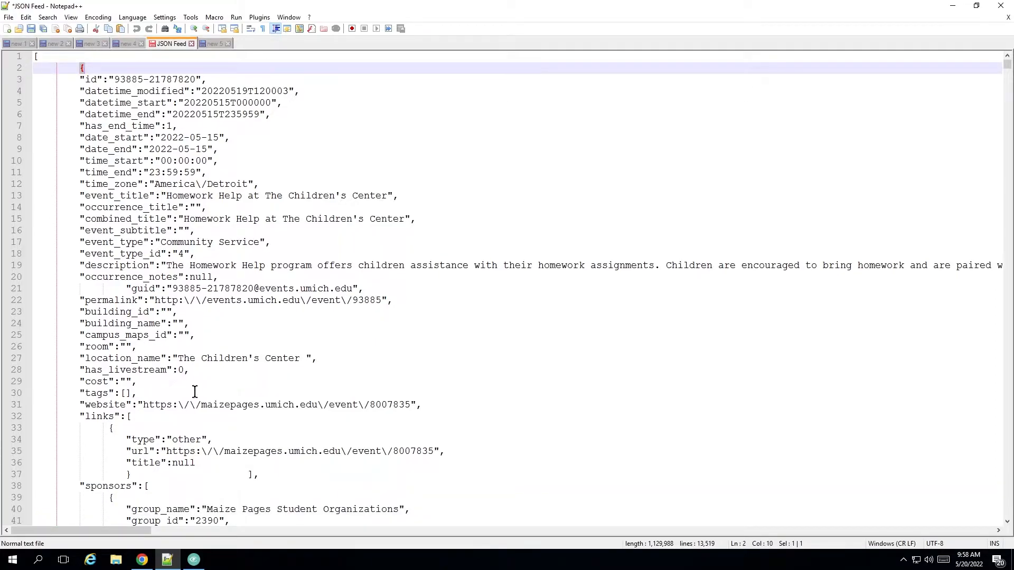
{"action": "left_click", "coordinate": [78, 67]}
{"action": "left_click_drag", "start_coordinate": [111, 428], "coordinate": [153, 497]}
{"action": "left_click_drag", "start_coordinate": [132, 439], "coordinate": [227, 467]}
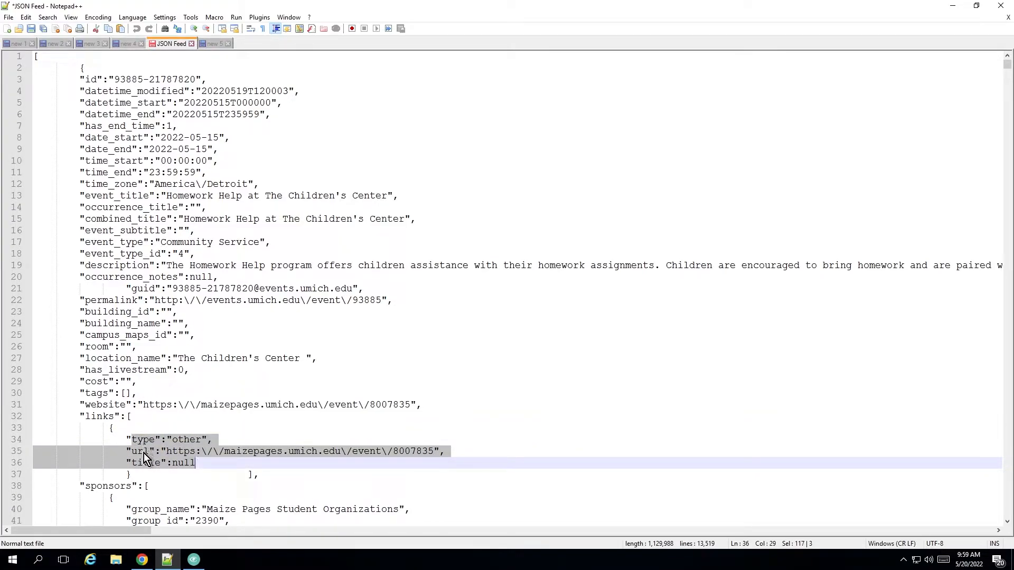
{"action": "left_click", "coordinate": [210, 430]}
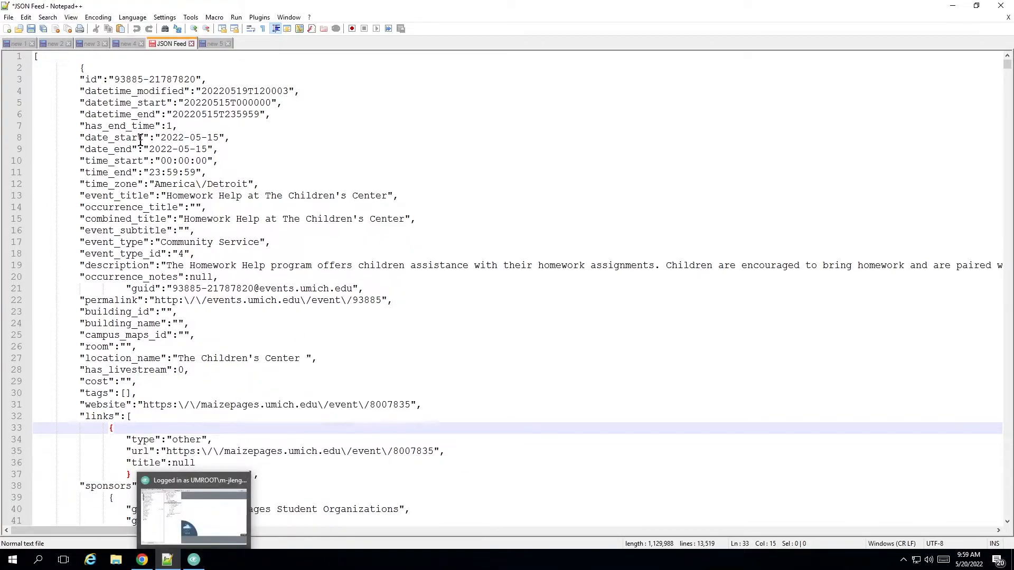
{"action": "left_click", "coordinate": [141, 138]}
{"action": "left_click_drag", "start_coordinate": [79, 67], "coordinate": [289, 491]}
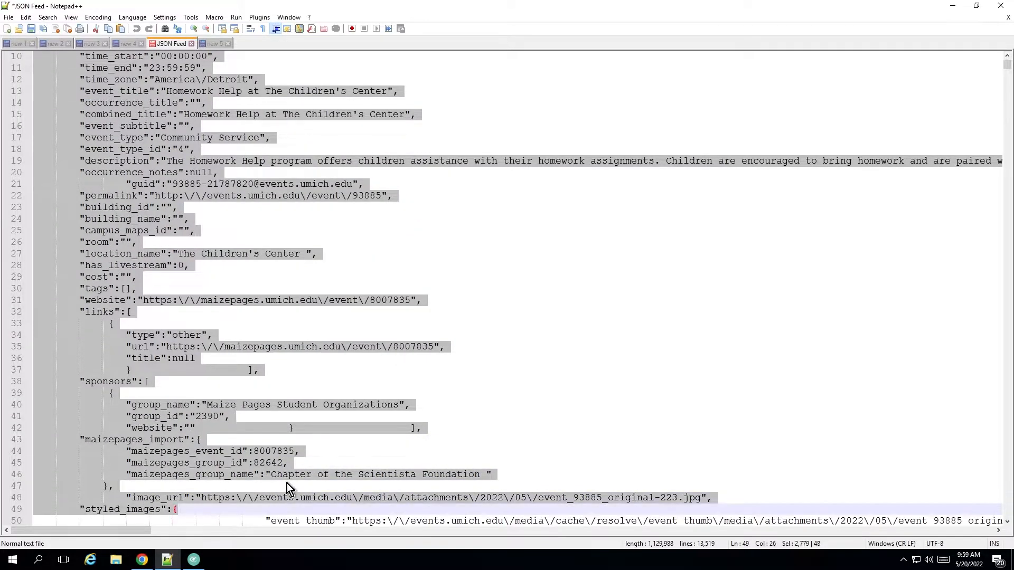
Step: Copy the JSON feed's address events.umich.edu/week/json?v=2 from Chrome and switch to Content Manager Desktop
{"action": "left_click", "coordinate": [194, 559]}
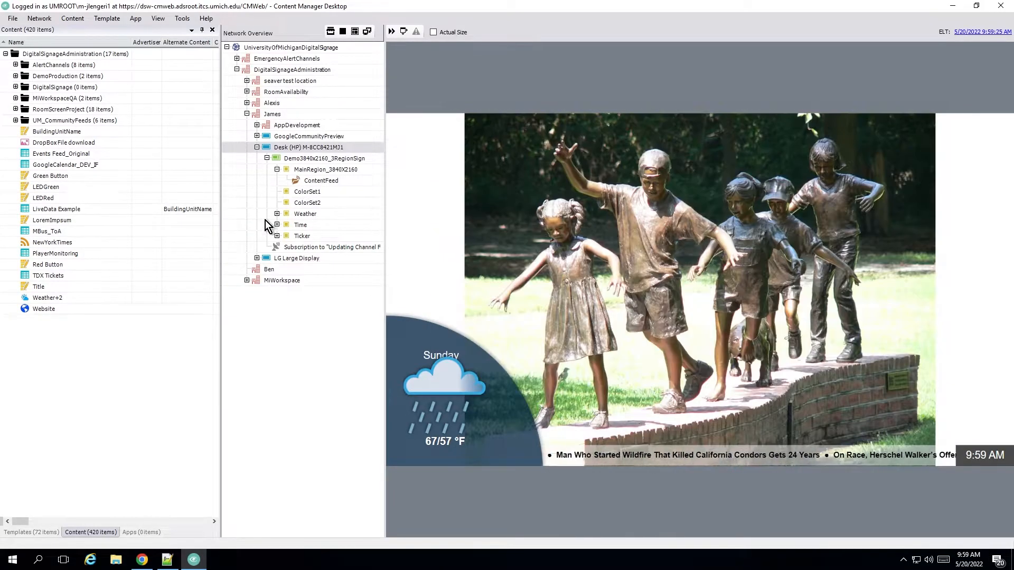
{"action": "left_click", "coordinate": [142, 560]}
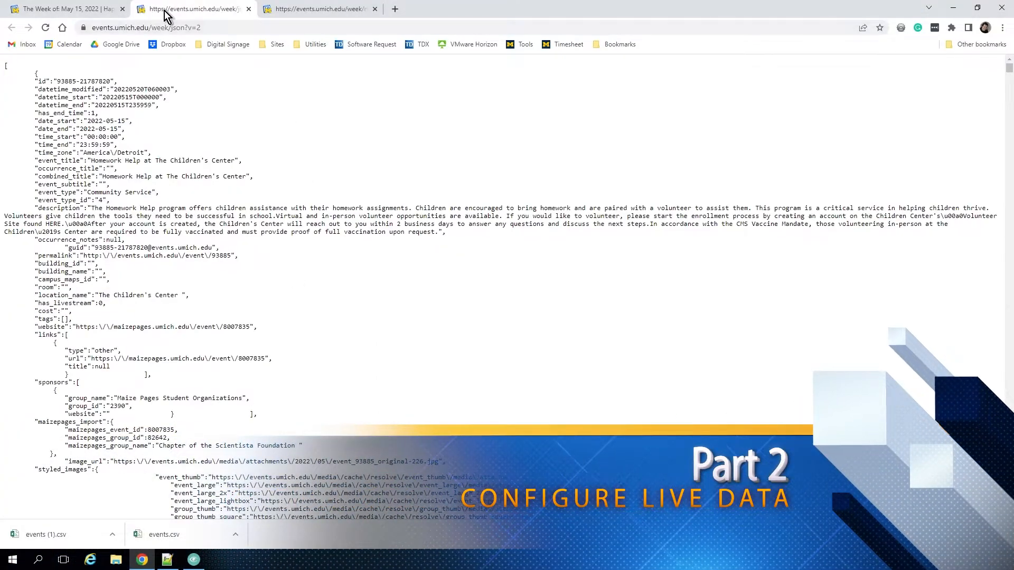
{"action": "left_click", "coordinate": [206, 27]}
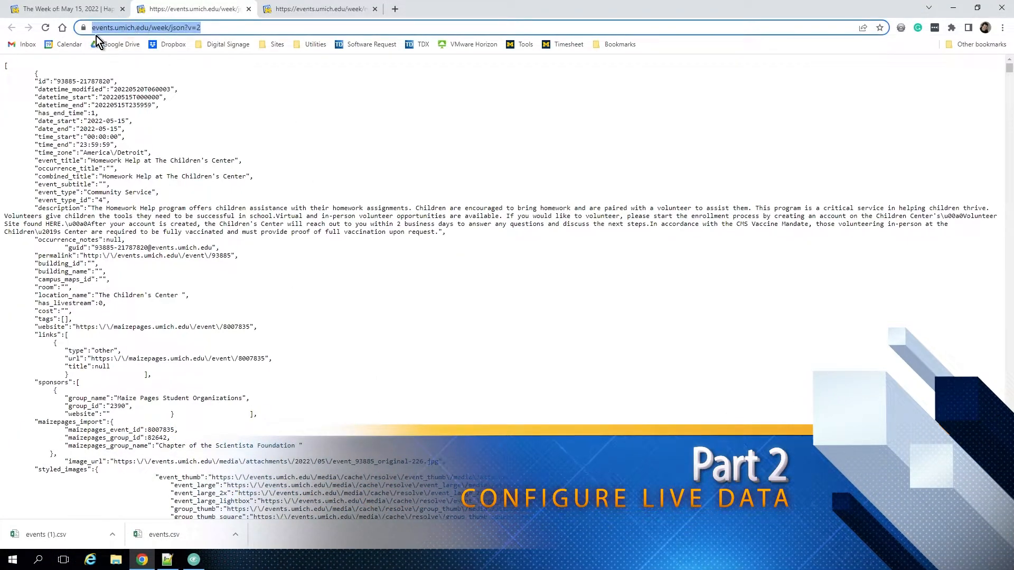
{"action": "left_click", "coordinate": [193, 559]}
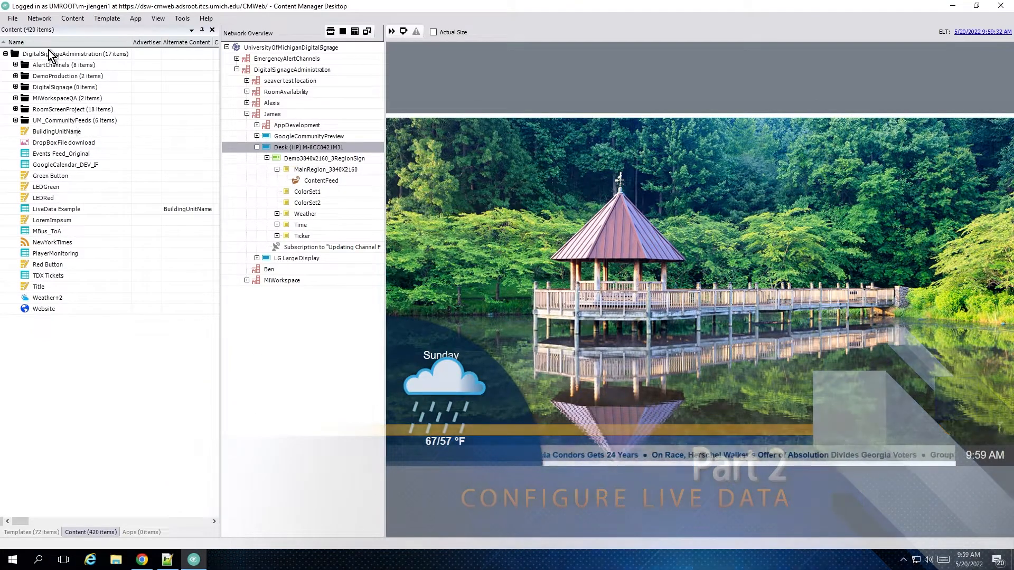
Step: Create a Live Data item named "LiveData Demo" in the DigitalSignageAdministration category, using the copied events.umich.edu/week/json?v=2 address as its URL
{"action": "right_click", "coordinate": [50, 54]}
{"action": "mouse_move", "coordinate": [243, 109]}
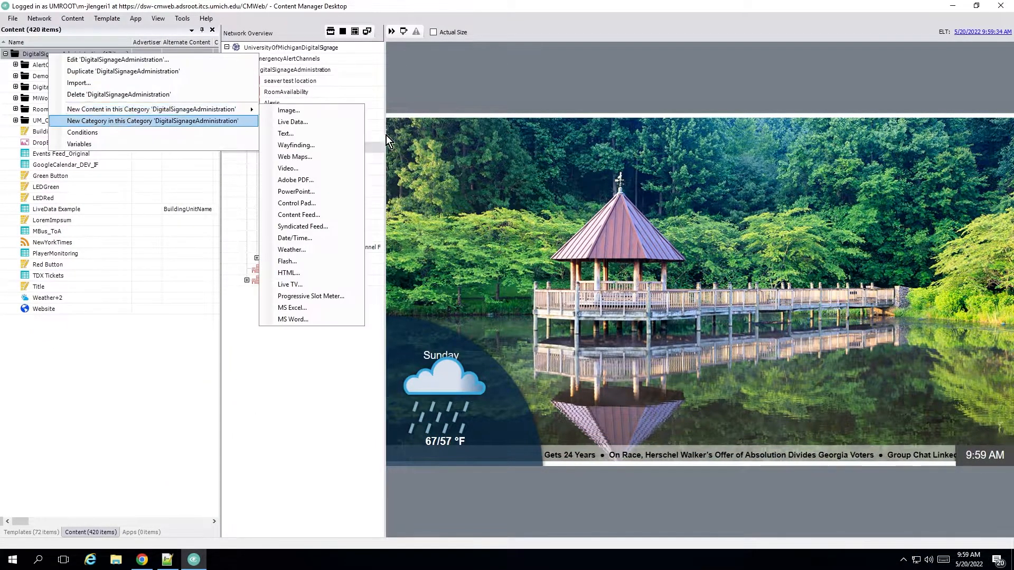
{"action": "left_click", "coordinate": [313, 121]}
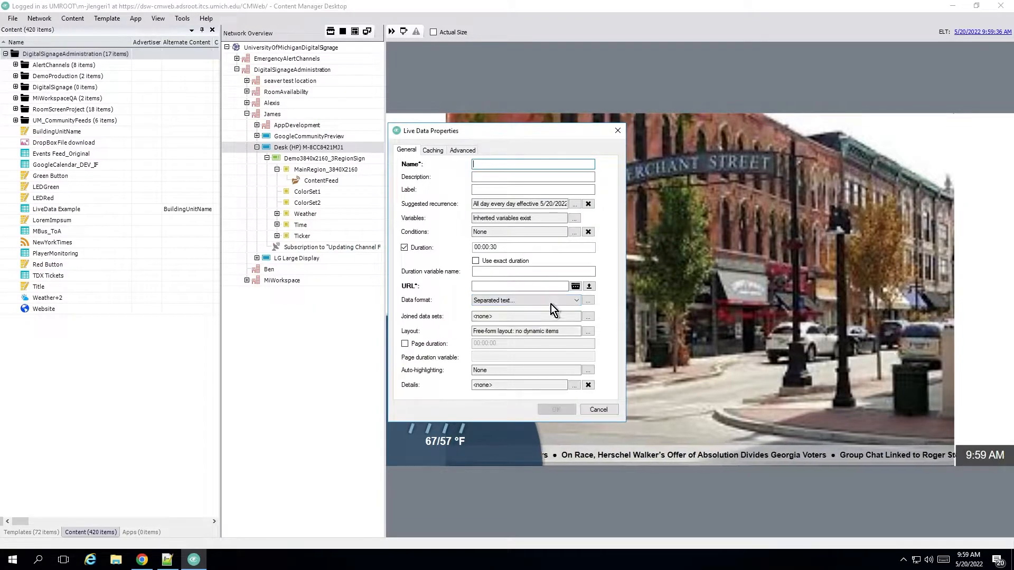
{"action": "left_click", "coordinate": [536, 286]}
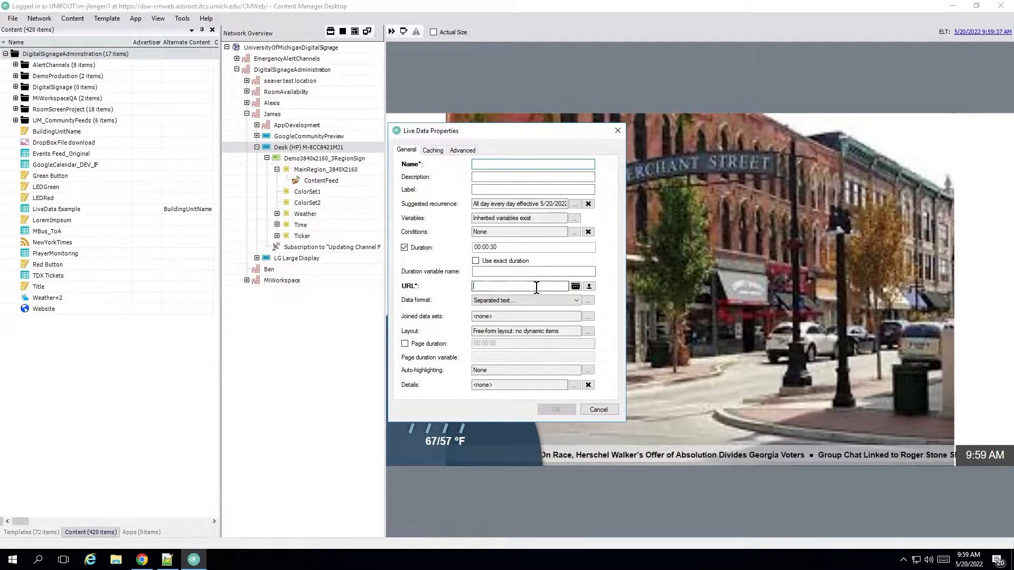
{"action": "left_click", "coordinate": [517, 165]}
{"action": "type", "text": "Live"}
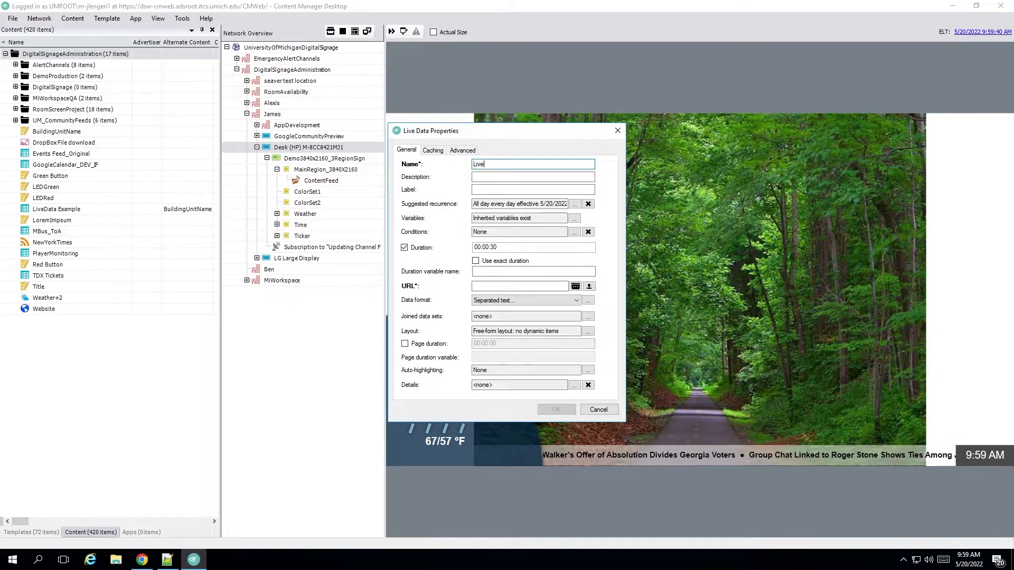
{"action": "type", "text": "Data Demo"}
{"action": "key", "text": "Tab"}
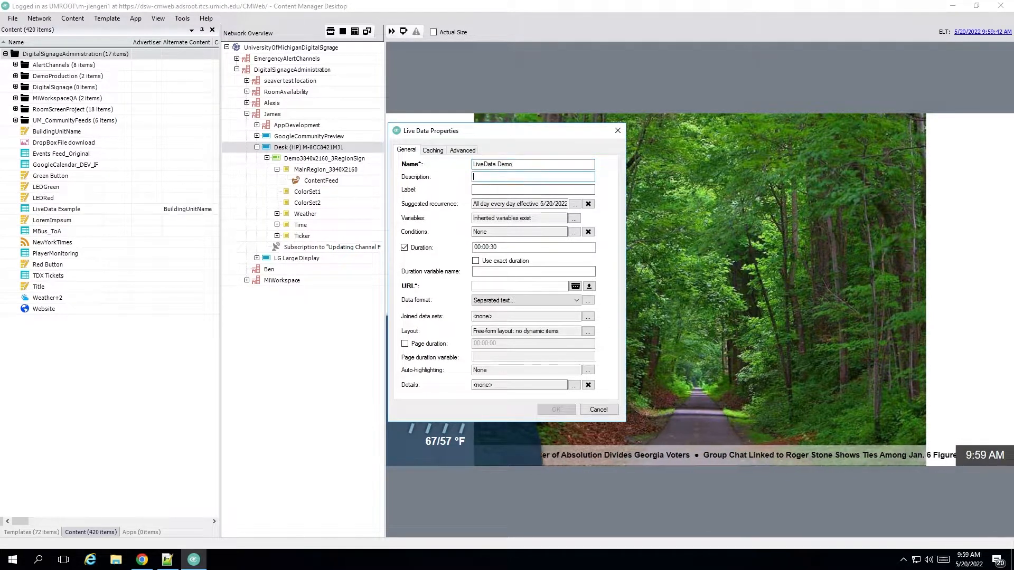
{"action": "left_click", "coordinate": [509, 286]}
{"action": "key", "text": "ctrl+v"}
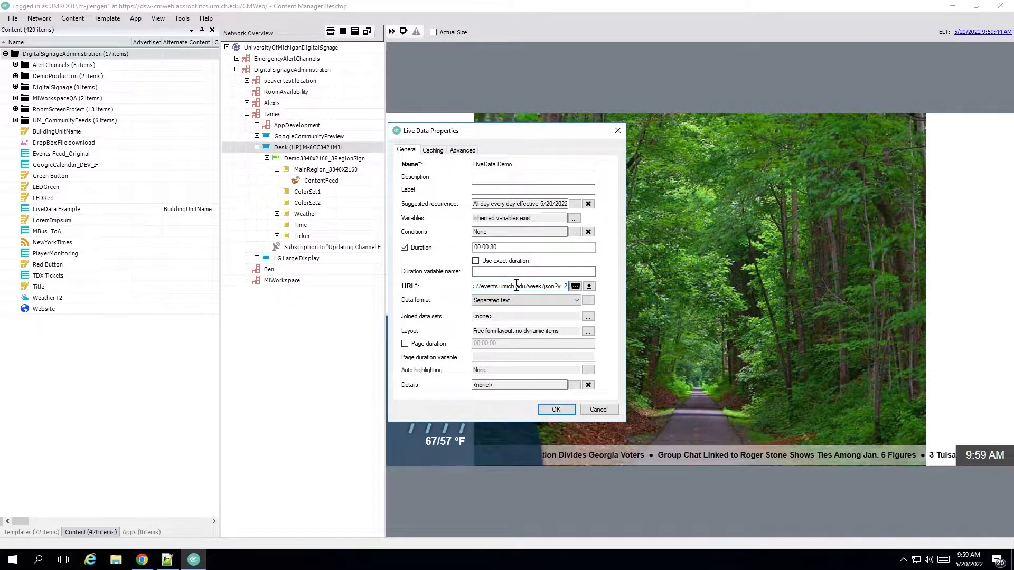
Step: Set the Live Data item's duration to 00:00:20
{"action": "left_click", "coordinate": [507, 249]}
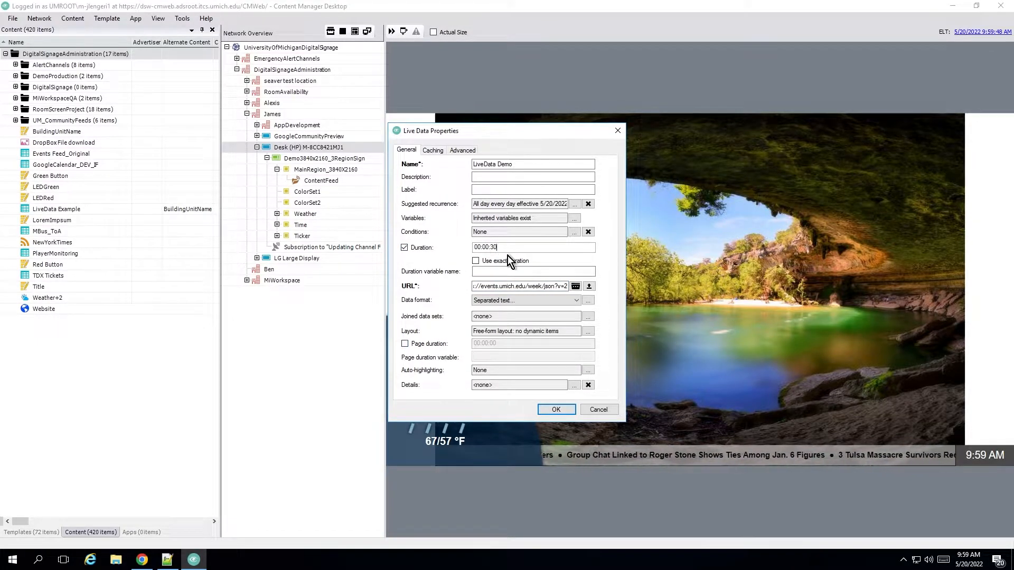
{"action": "left_click_drag", "start_coordinate": [501, 248], "coordinate": [493, 242]}
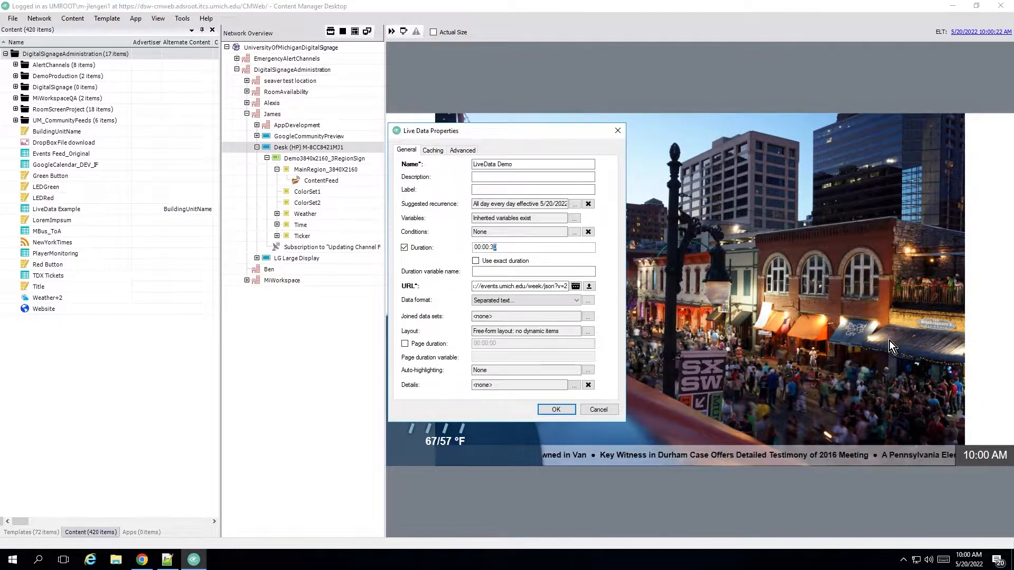
{"action": "left_click", "coordinate": [502, 248]}
{"action": "key", "text": "BackSpace"}
{"action": "key", "text": "BackSpace"}
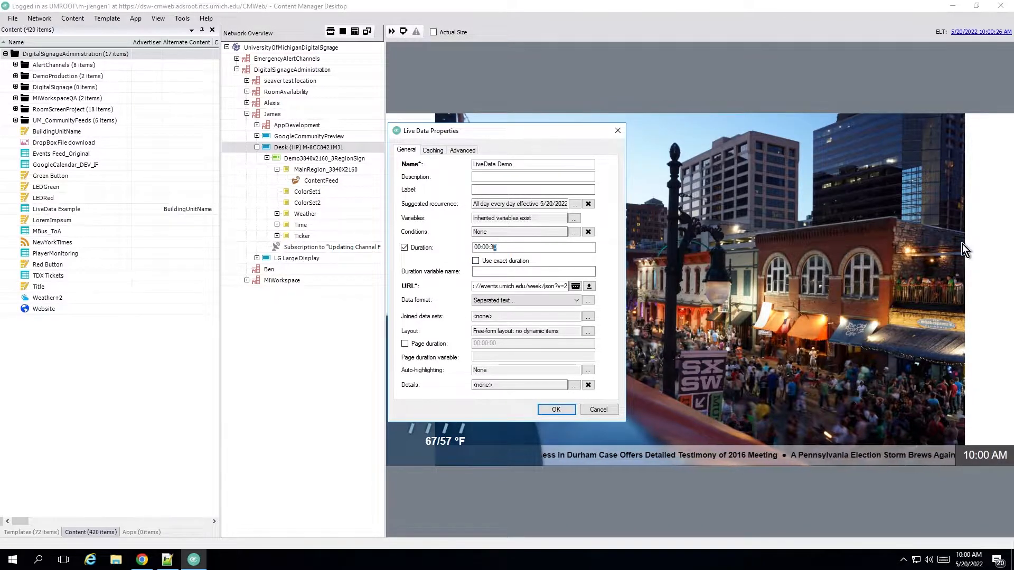
{"action": "type", "text": "20"}
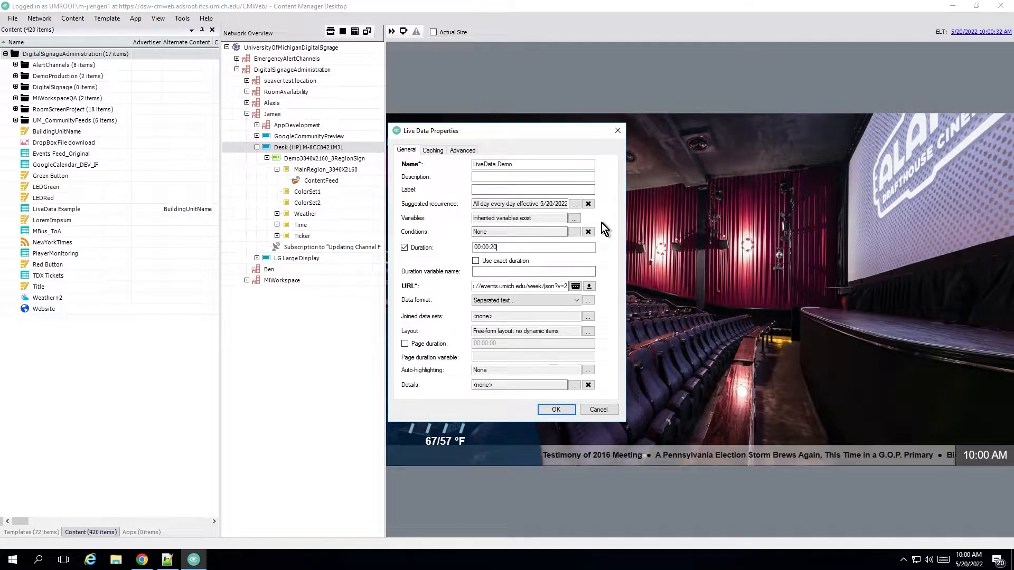
Step: Enable the page duration, set it to 00:00:10 and save the Live Data item
{"action": "left_click", "coordinate": [413, 346]}
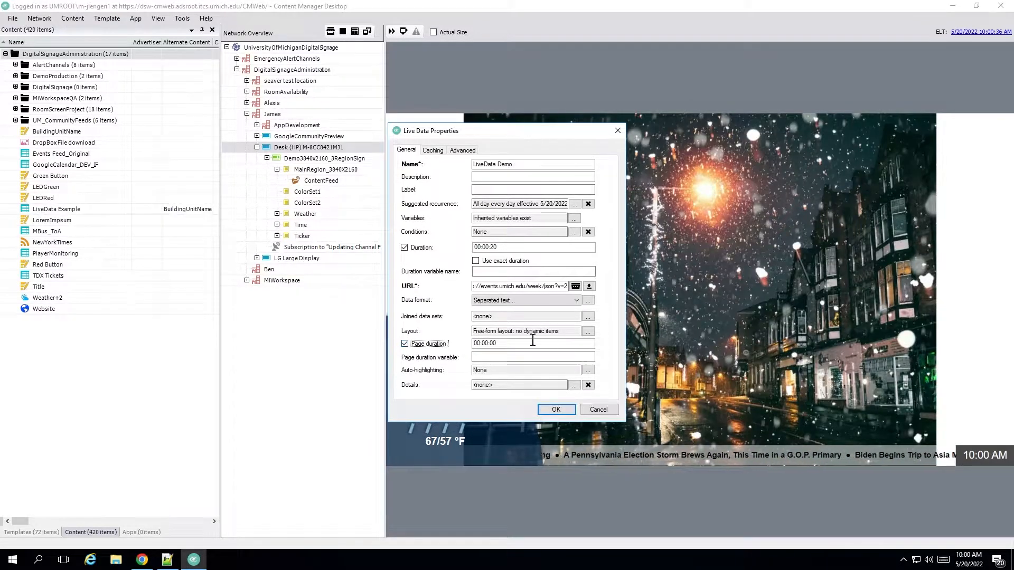
{"action": "left_click_drag", "start_coordinate": [498, 344], "coordinate": [490, 344]}
{"action": "type", "text": "10"}
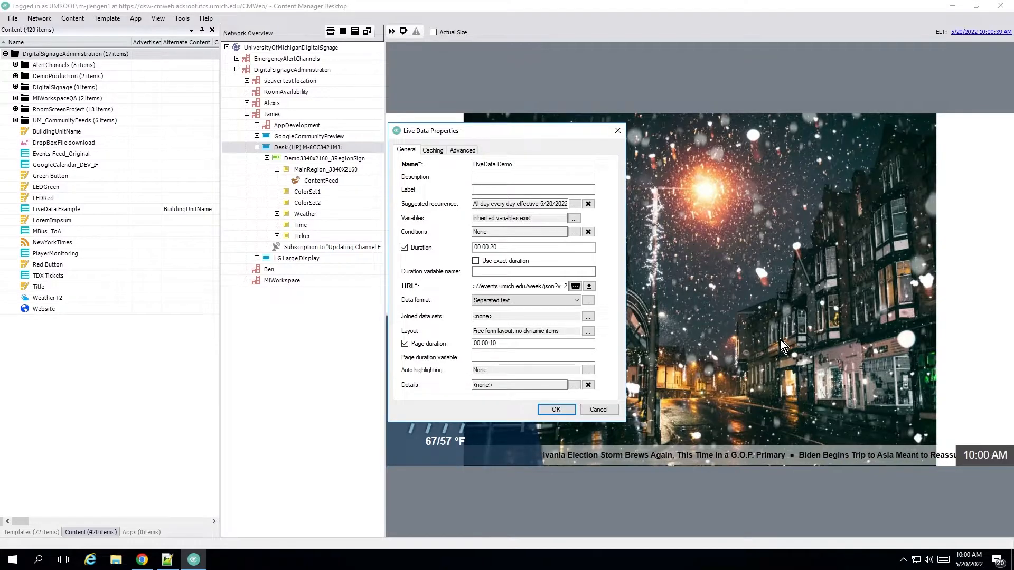
{"action": "key", "text": "Return"}
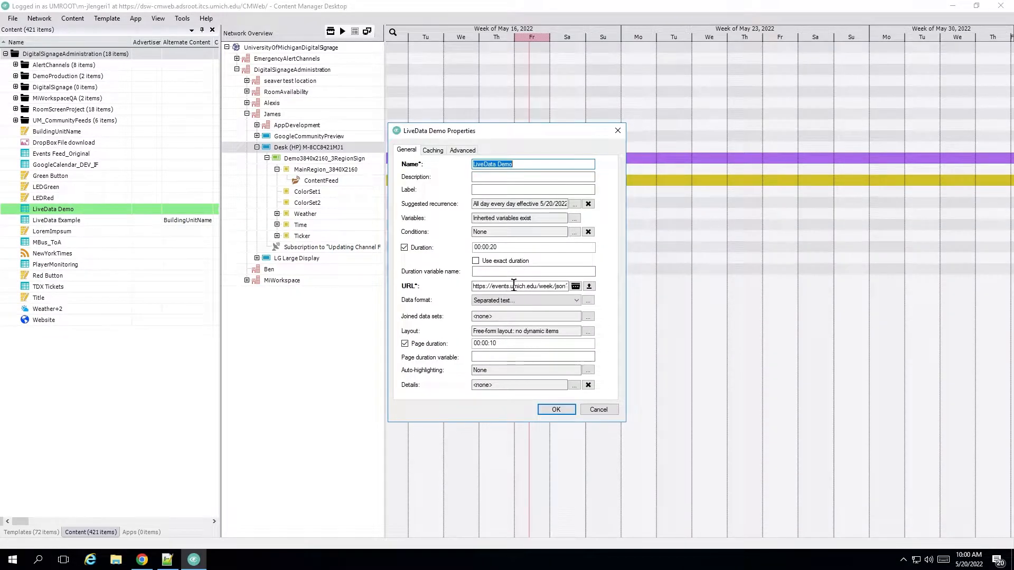
Step: Reset LiveData Demo's page duration to 00:00:00 and disable it, and choose JSON as the data format for the feed URL
{"action": "left_click_drag", "start_coordinate": [499, 343], "coordinate": [491, 344]}
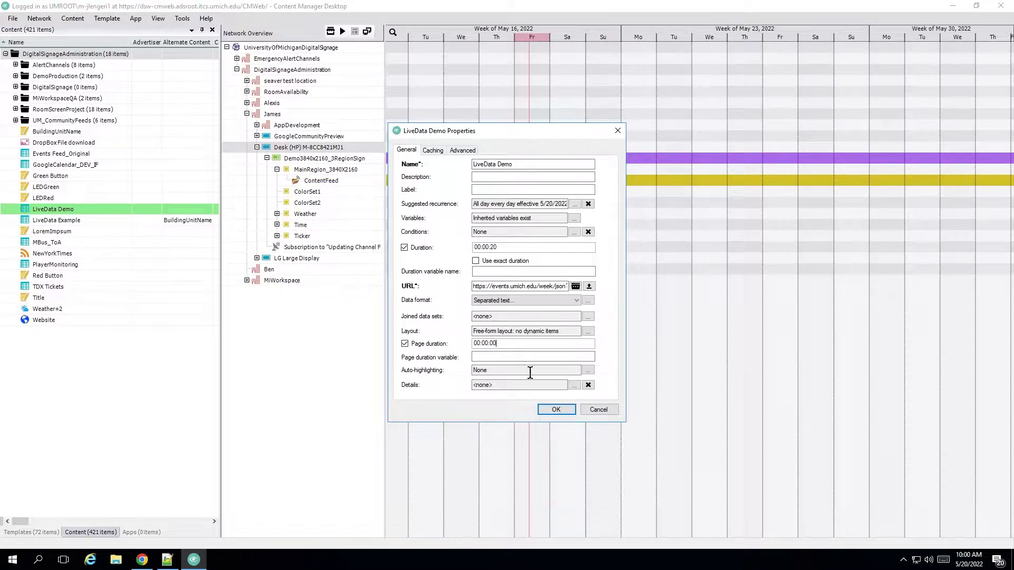
{"action": "left_click", "coordinate": [417, 347]}
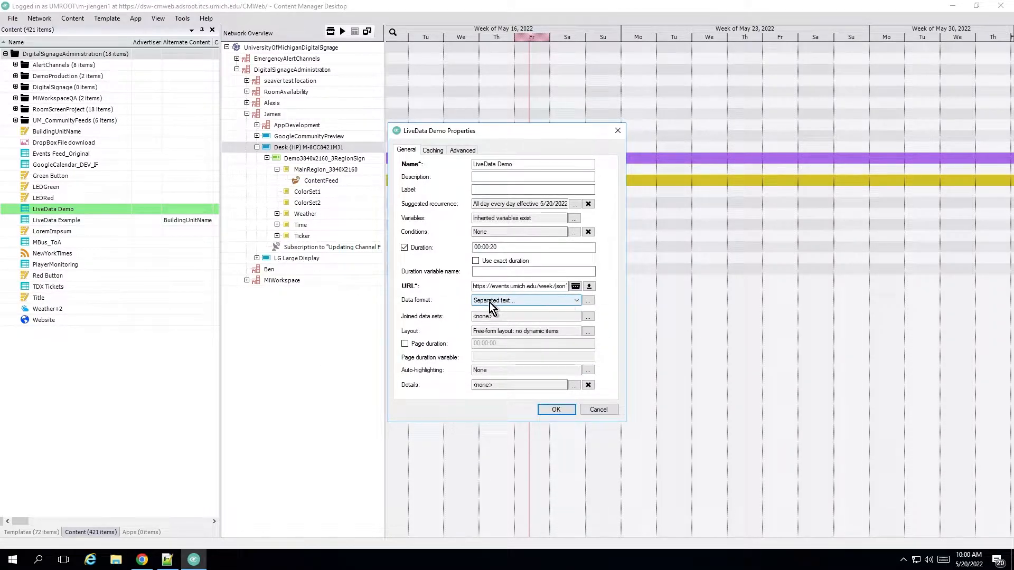
{"action": "left_click_drag", "start_coordinate": [498, 286], "coordinate": [549, 282]}
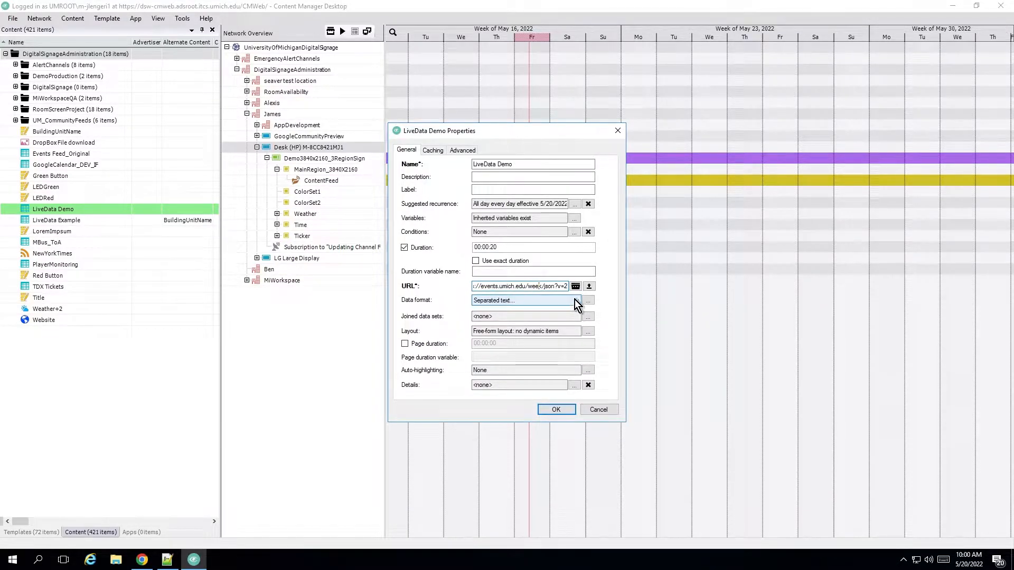
{"action": "left_click", "coordinate": [520, 299]}
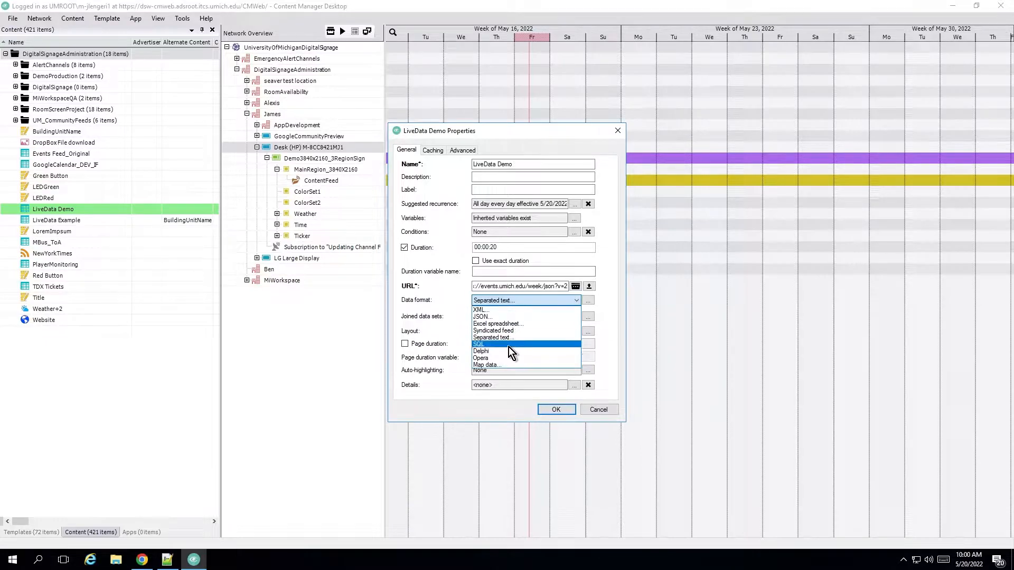
{"action": "left_click", "coordinate": [506, 318]}
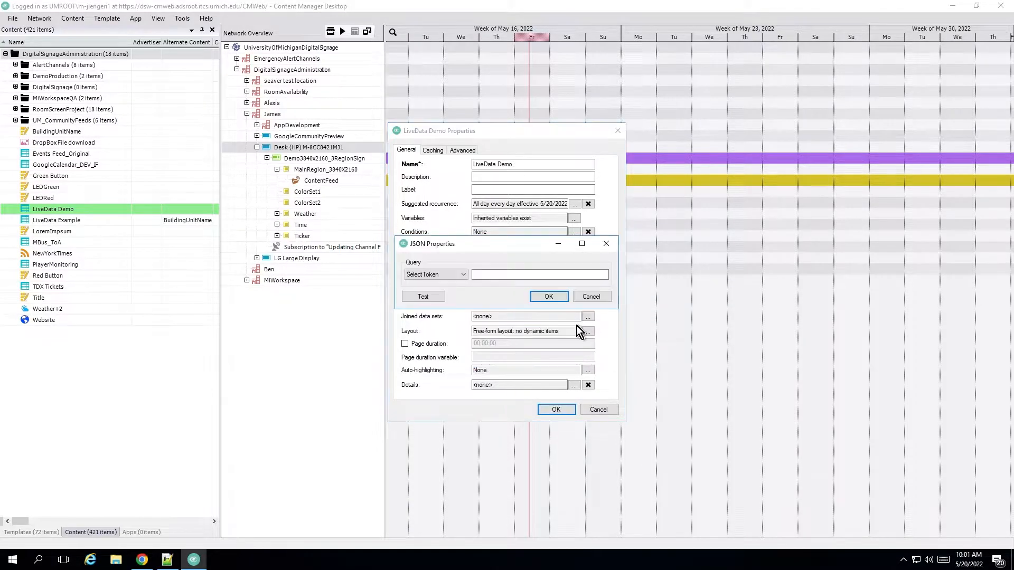
Step: Go to the SelectToken query's value, and switch to Chrome to look up the links array in the JSON feed
{"action": "left_click", "coordinate": [496, 274]}
{"action": "left_click", "coordinate": [495, 273]}
{"action": "left_click", "coordinate": [142, 559]}
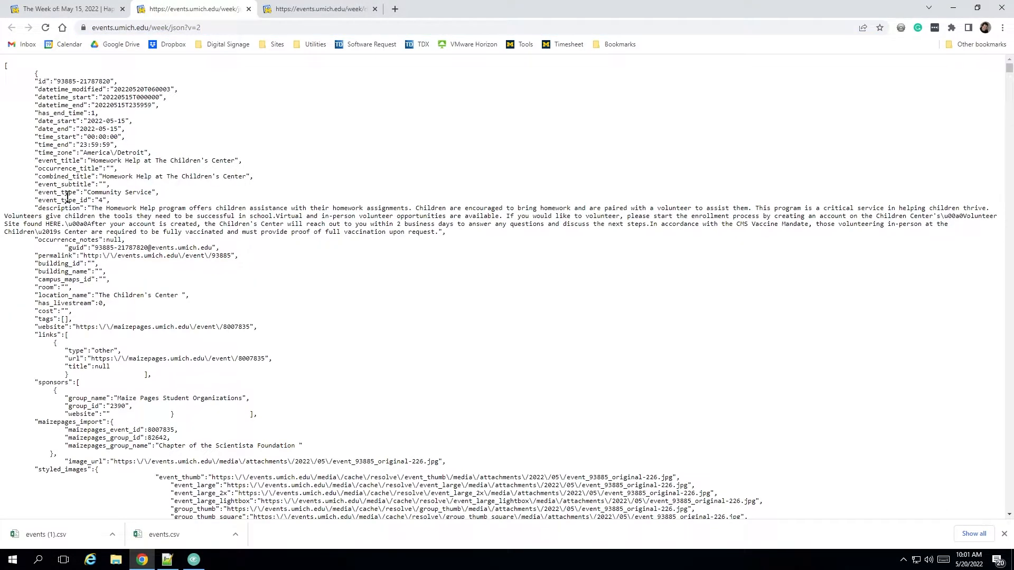
{"action": "triple_click", "coordinate": [45, 335]}
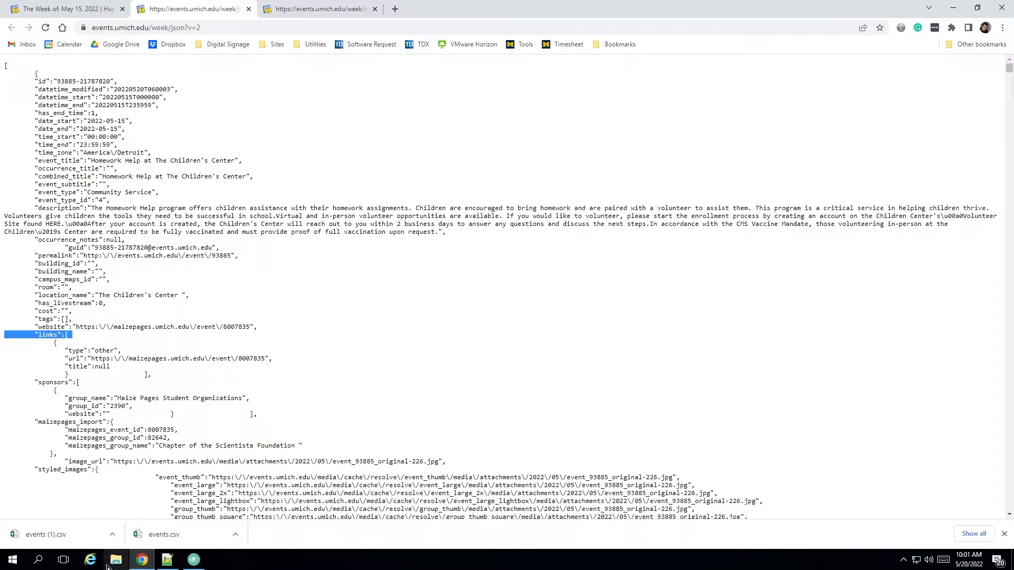
Step: Return to Content Manager and accept the JSON properties with an empty SelectToken query
{"action": "left_click", "coordinate": [194, 560]}
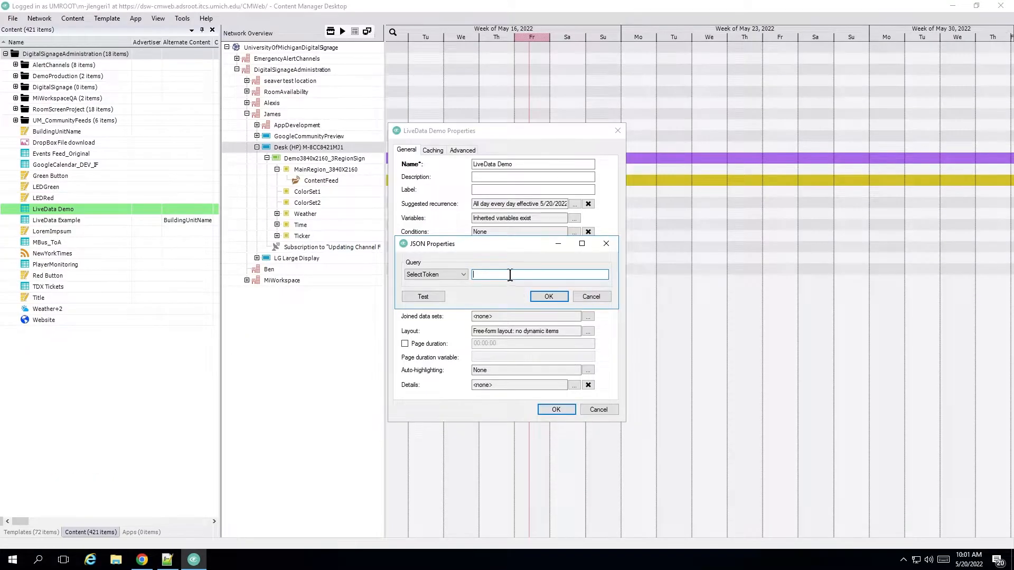
{"action": "left_click", "coordinate": [543, 295]}
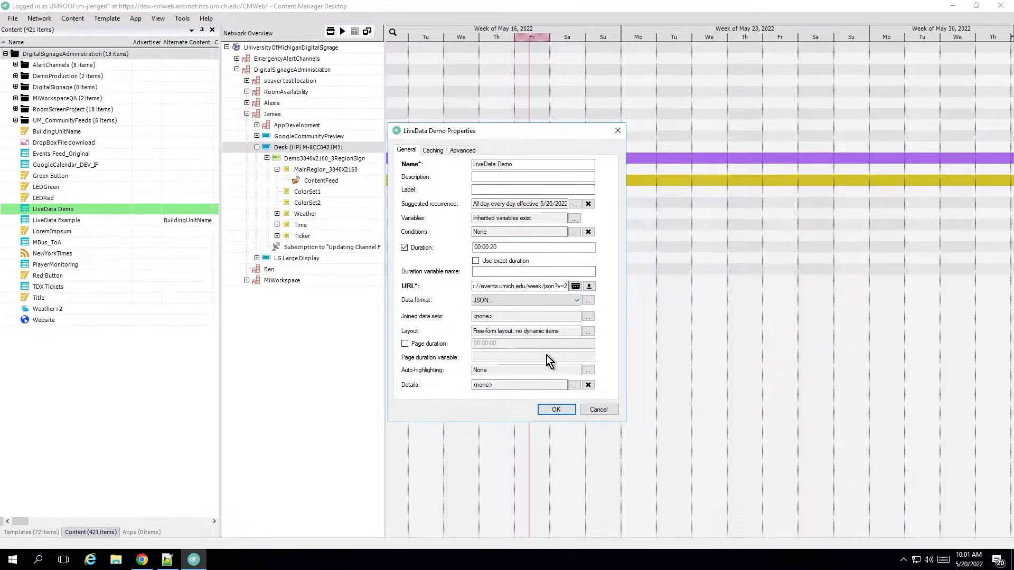
Step: Read the caching behavior explanations, and set LiveData Demo's caching to use the network location without cache, with an update interval of 00:00:05
{"action": "left_click", "coordinate": [434, 150]}
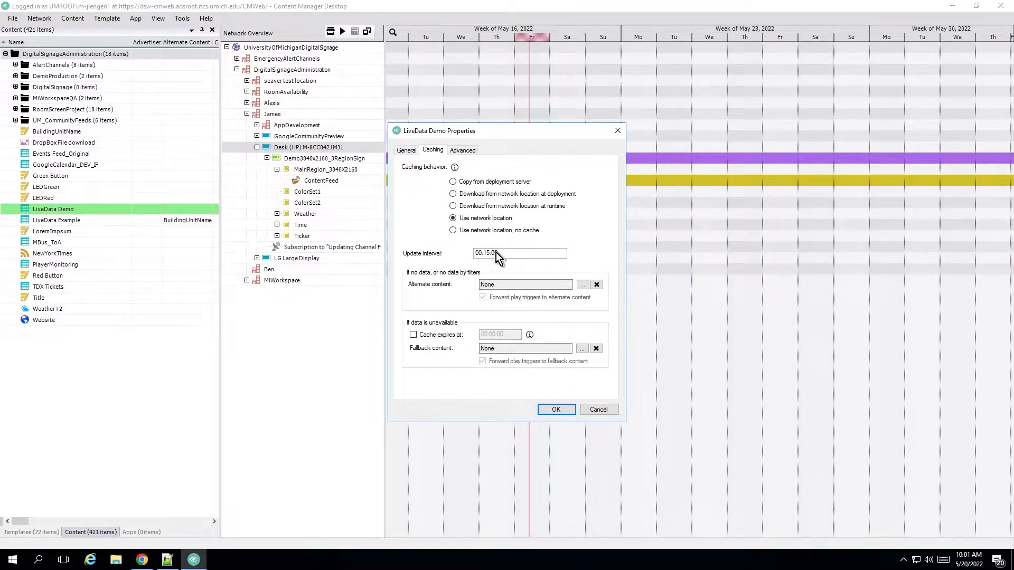
{"action": "left_click_drag", "start_coordinate": [499, 252], "coordinate": [483, 252]}
{"action": "left_click", "coordinate": [502, 253]}
{"action": "left_click", "coordinate": [455, 167]}
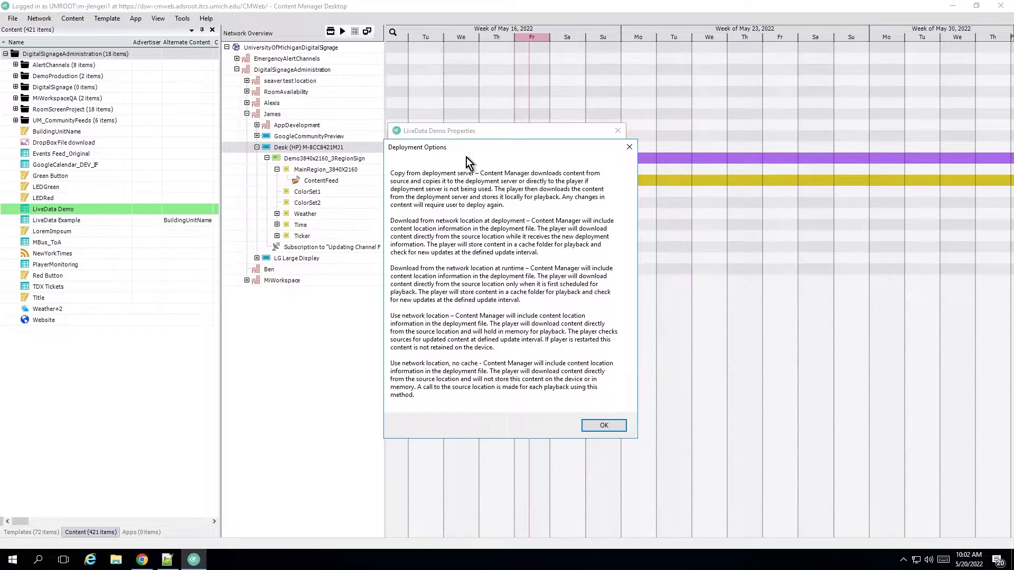
{"action": "left_click", "coordinate": [616, 425]}
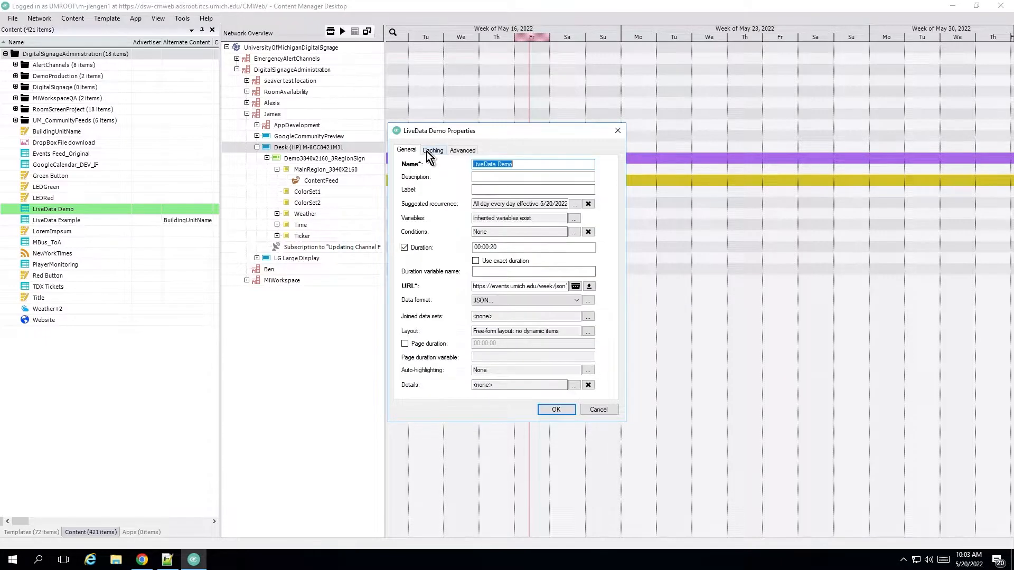
{"action": "left_click", "coordinate": [426, 151]}
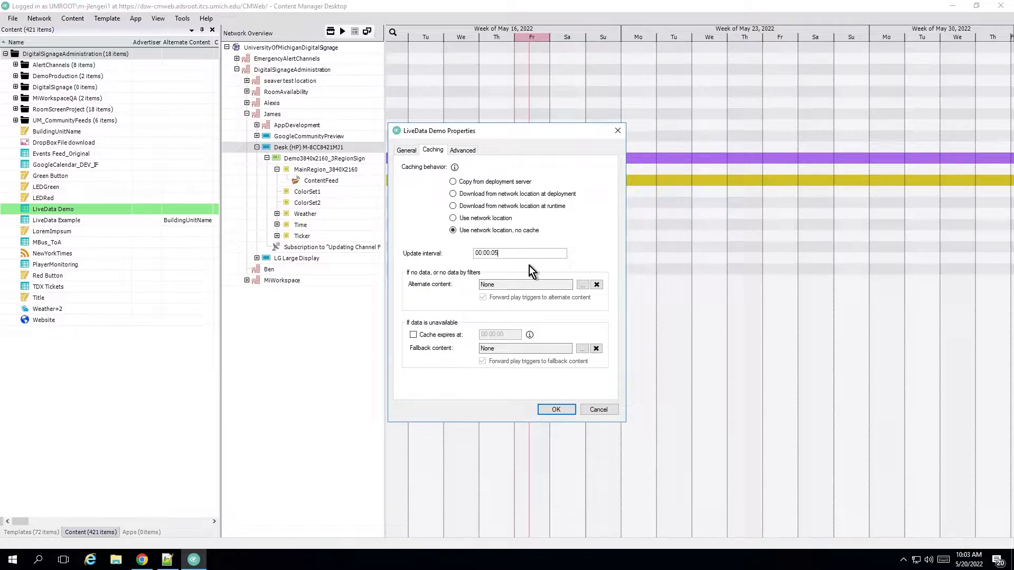
Step: Assign BuildingUnitName from DigitalSignageAdministration as LiveData Demo's alternate content for missing data, and save the item's properties
{"action": "left_click", "coordinate": [509, 284]}
{"action": "left_click", "coordinate": [583, 286]}
{"action": "key", "text": "Escape"}
{"action": "left_click", "coordinate": [584, 288]}
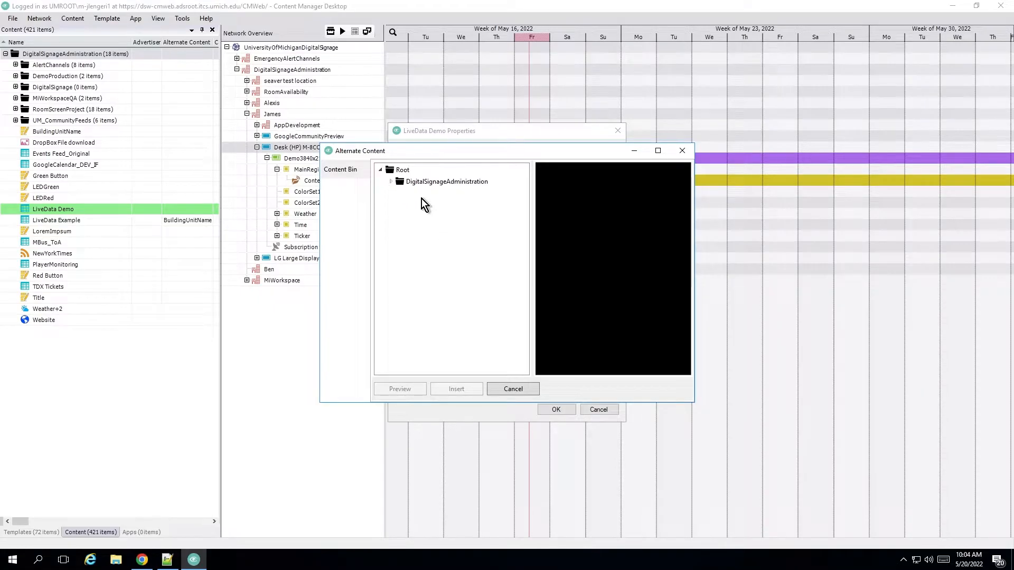
{"action": "left_click", "coordinate": [392, 182]}
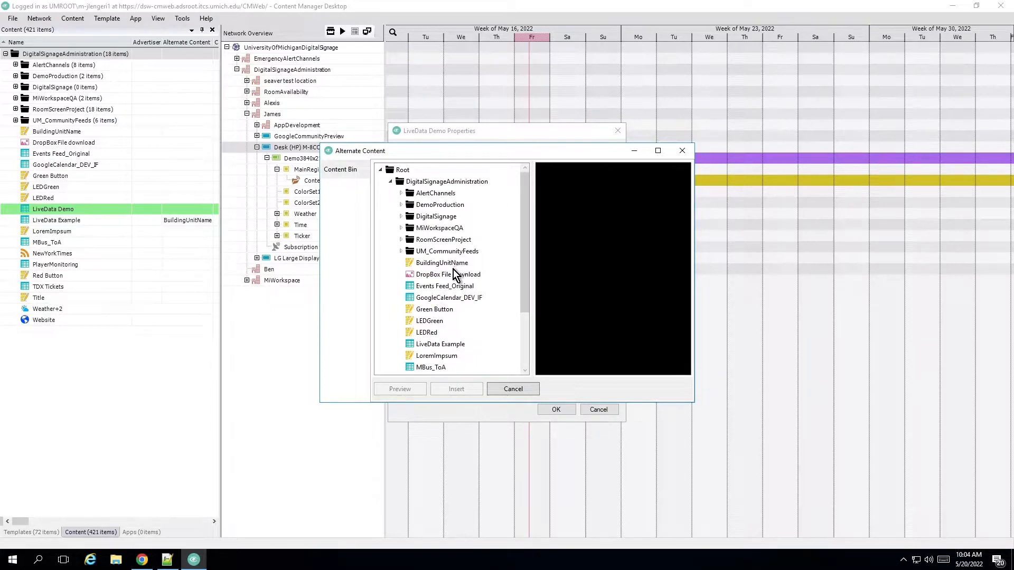
{"action": "scroll", "coordinate": [454, 331], "scroll_direction": "down", "scroll_amount": 3}
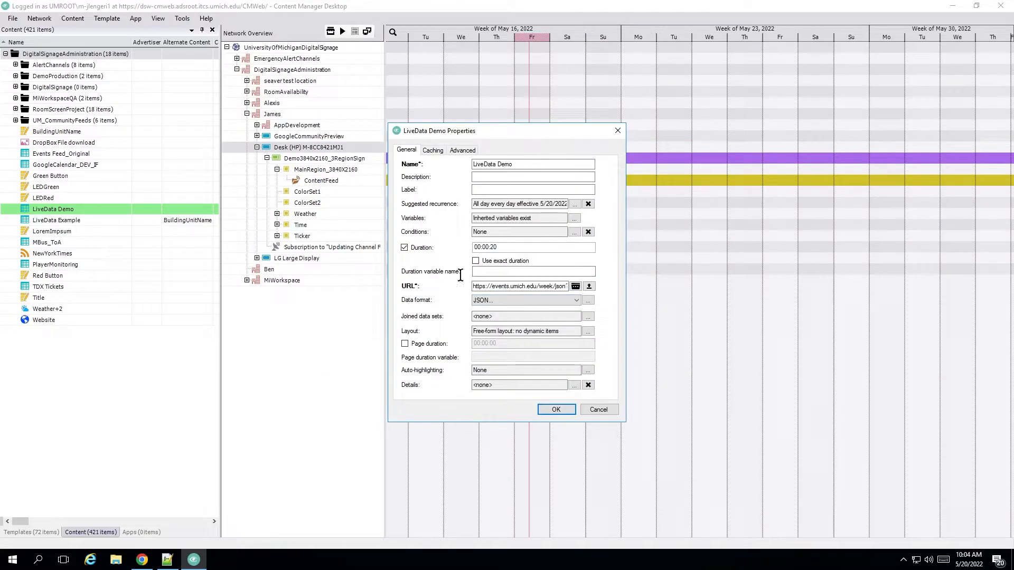
{"action": "left_click", "coordinate": [556, 410]}
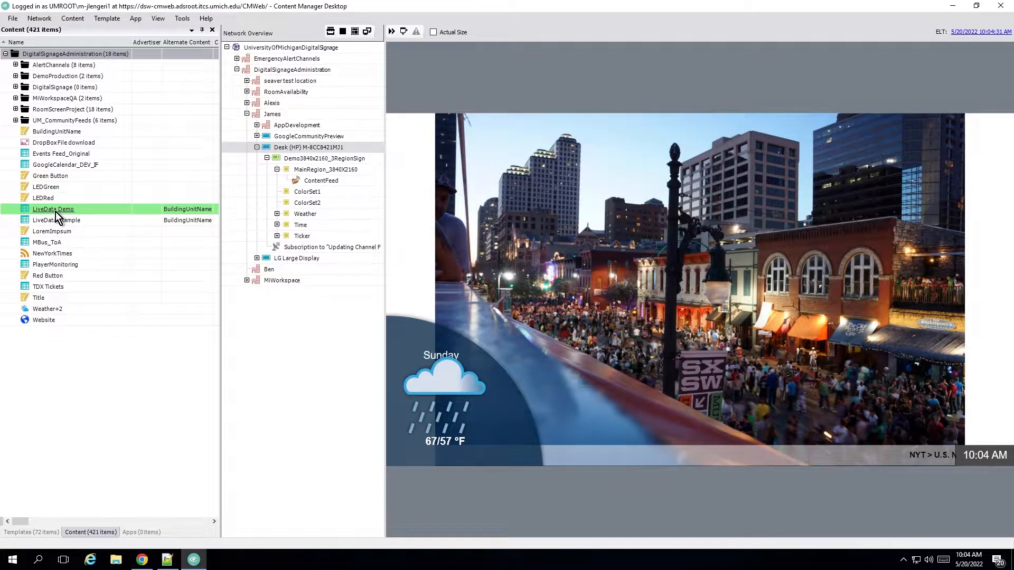
Step: Add LiveData Demo to MainRegion_3840X2160 of the Desk (HP) channel and open its source content layout for editing
{"action": "left_click_drag", "start_coordinate": [55, 211], "coordinate": [324, 179]}
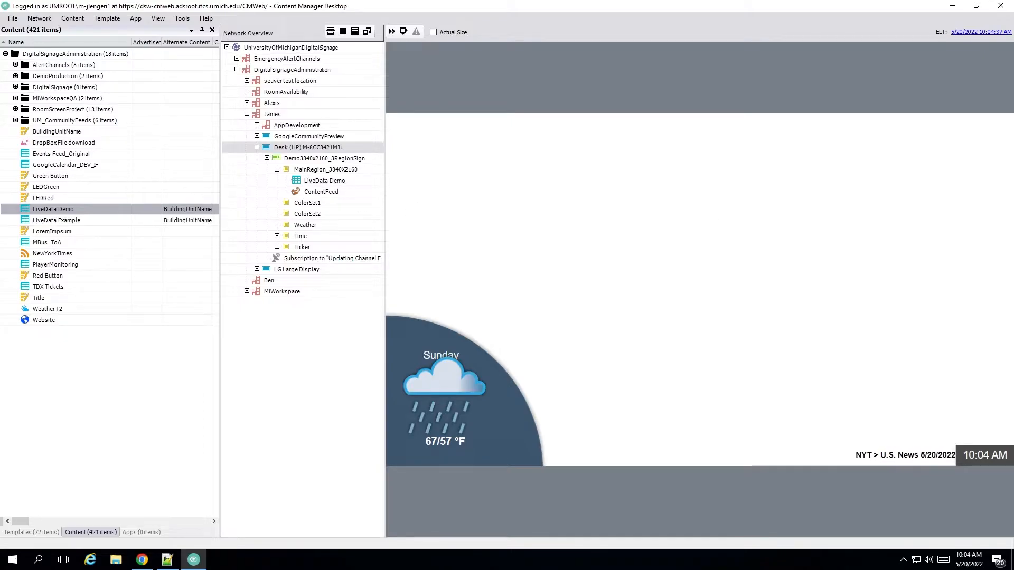
{"action": "right_click", "coordinate": [312, 184]}
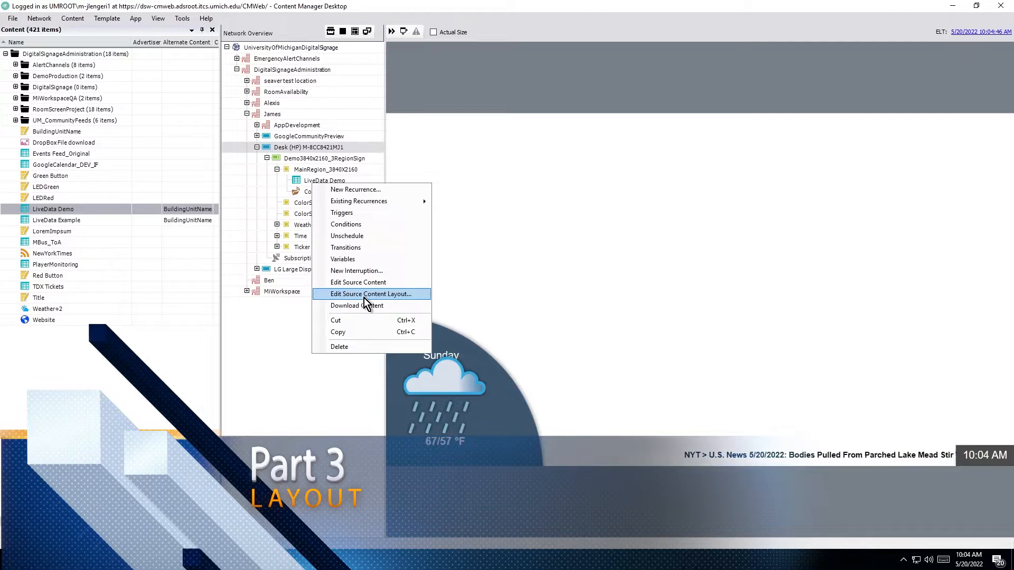
{"action": "left_click", "coordinate": [363, 297]}
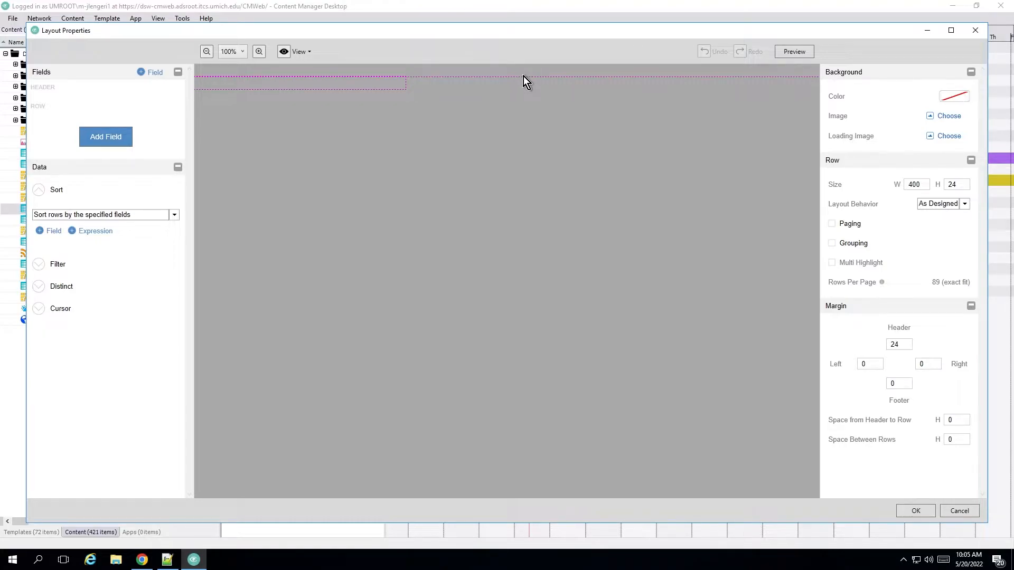
Step: Examine which feed fields are available for a new row field in the layout
{"action": "left_click", "coordinate": [111, 138]}
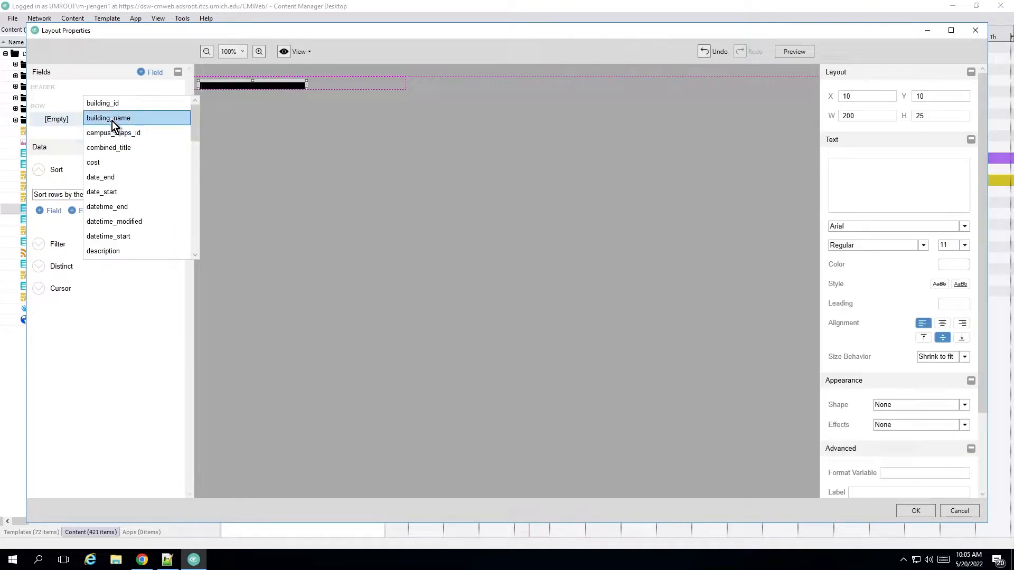
{"action": "scroll", "coordinate": [154, 165], "scroll_direction": "down", "scroll_amount": 1}
{"action": "left_click_drag", "start_coordinate": [197, 138], "coordinate": [210, 97]}
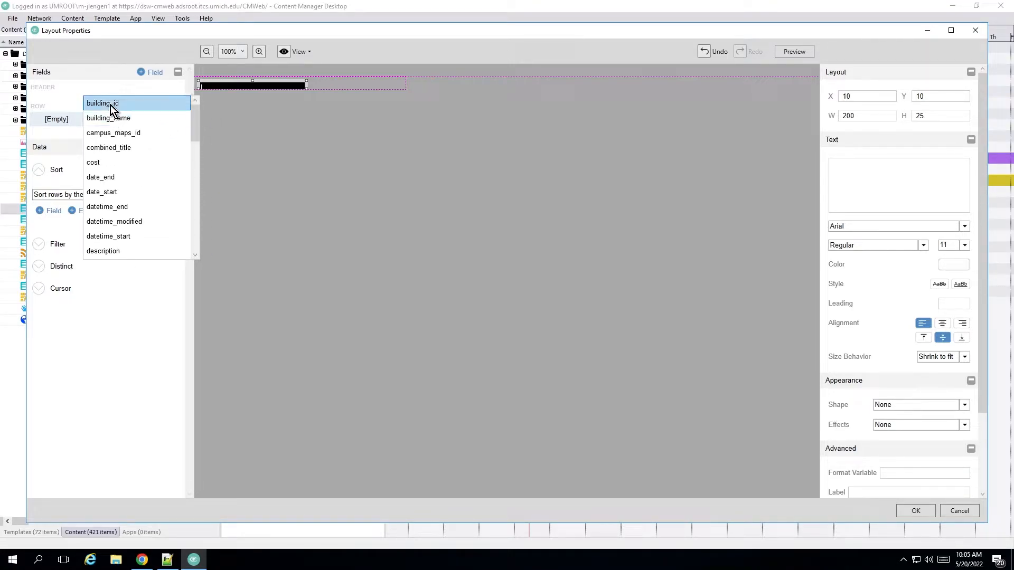
{"action": "scroll", "coordinate": [129, 135], "scroll_direction": "down", "scroll_amount": 1}
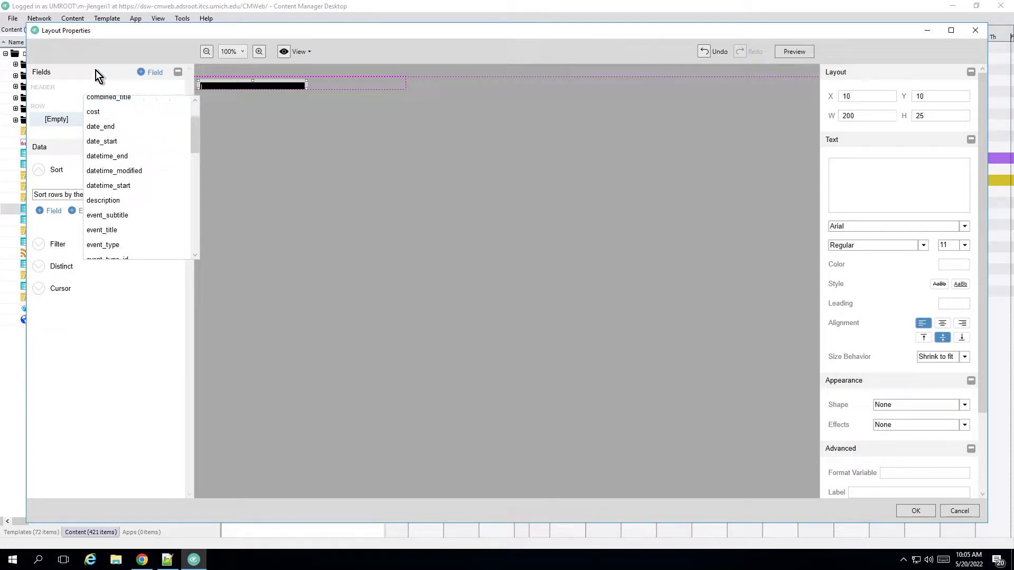
{"action": "left_click", "coordinate": [338, 82]}
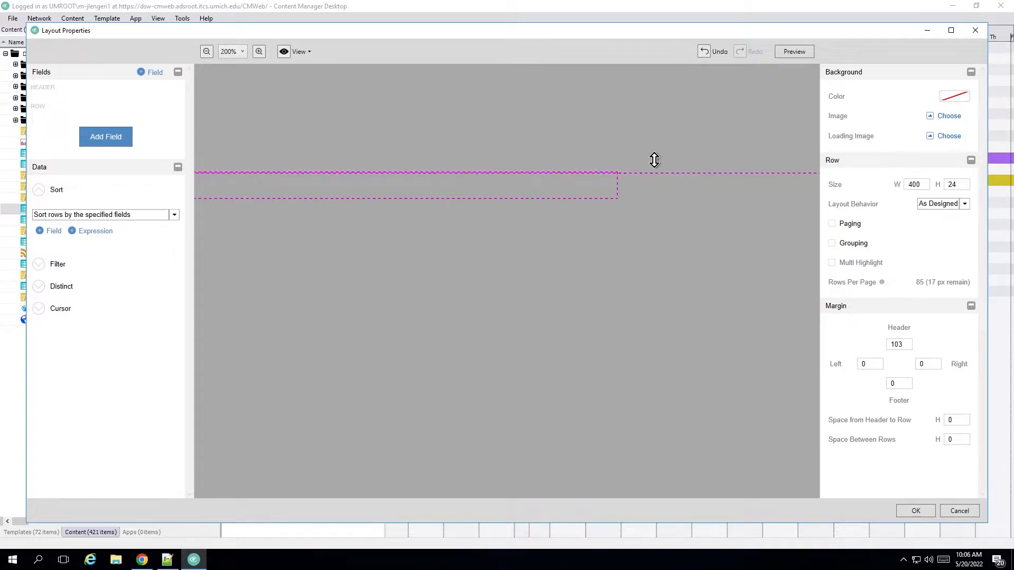
Step: Adjust the header and row areas, and place a new empty field in the header at about X 17, Y 13
{"action": "left_click_drag", "start_coordinate": [654, 159], "coordinate": [661, 163]}
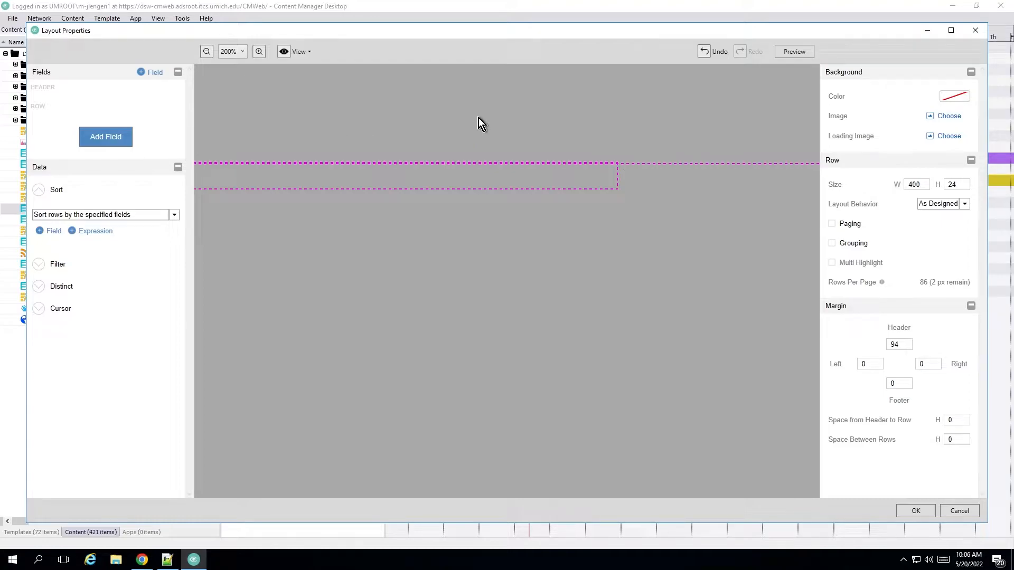
{"action": "left_click", "coordinate": [106, 136]}
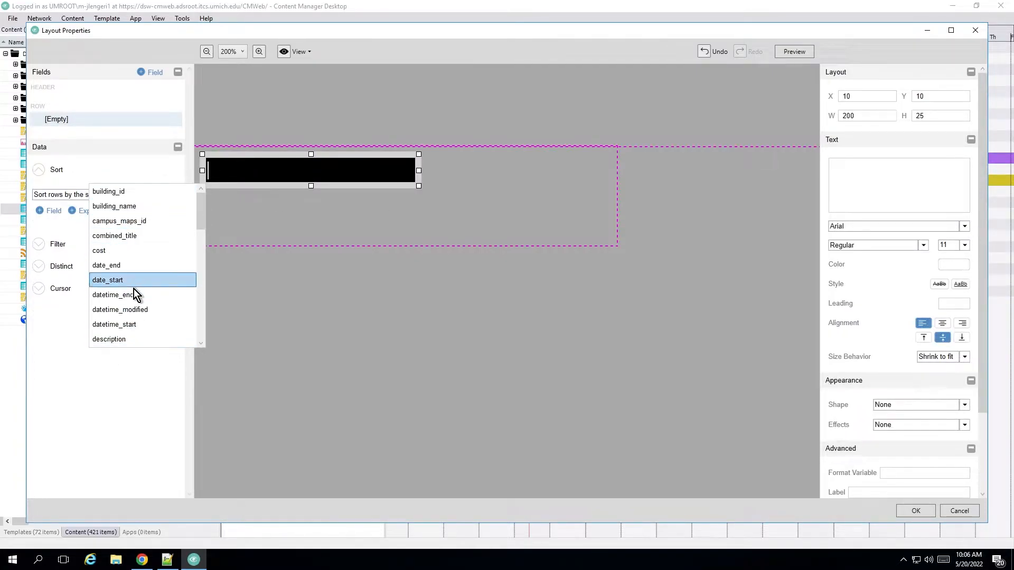
{"action": "left_click", "coordinate": [366, 215]}
{"action": "left_click", "coordinate": [276, 183]}
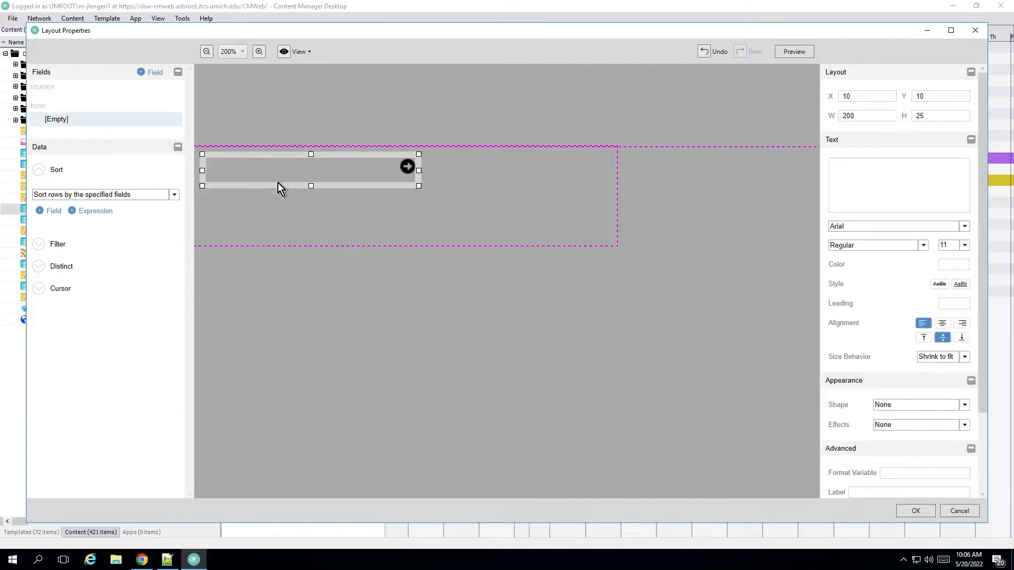
{"action": "left_click_drag", "start_coordinate": [276, 184], "coordinate": [287, 205]}
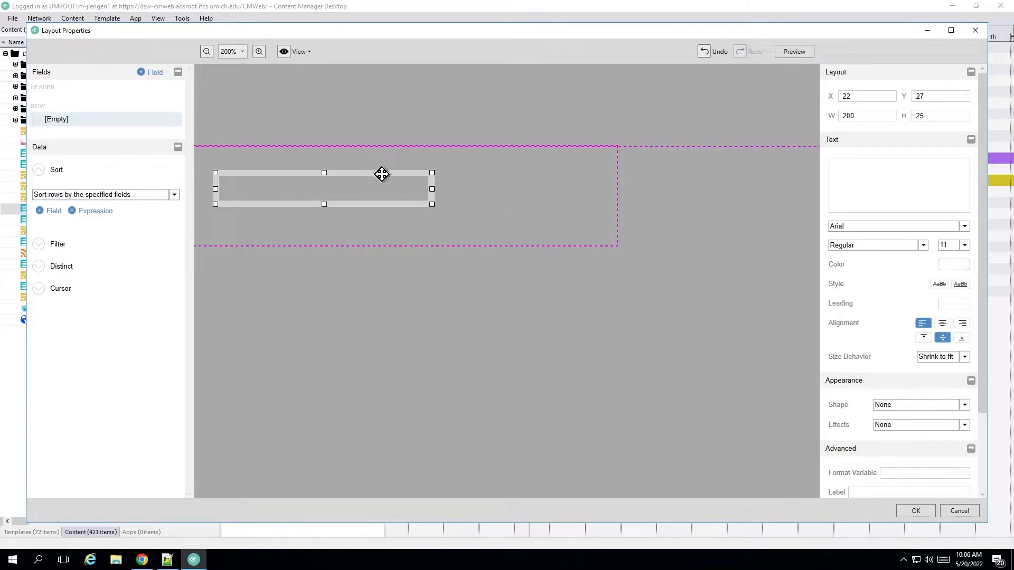
{"action": "left_click_drag", "start_coordinate": [387, 174], "coordinate": [380, 77]}
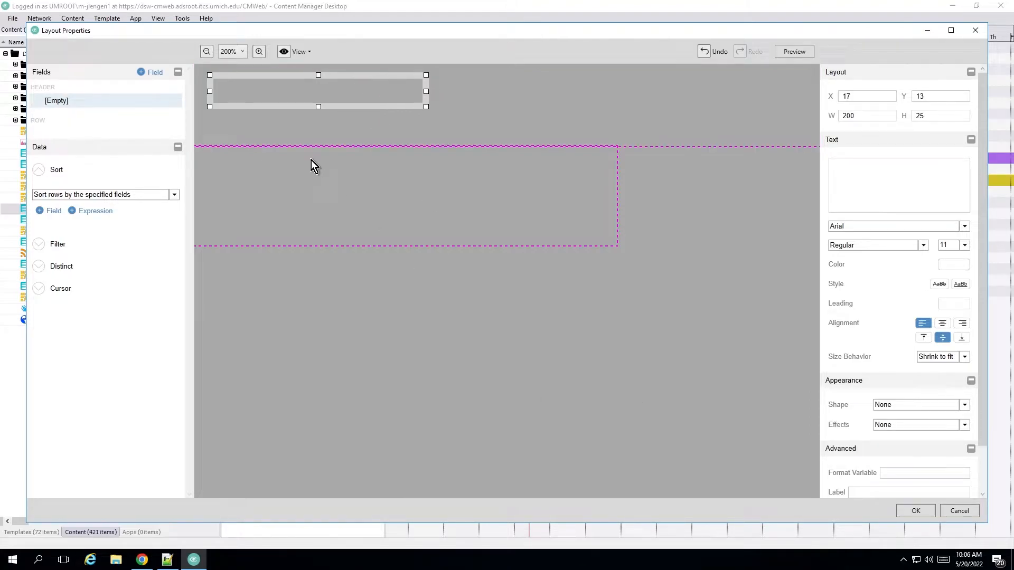
Step: Enter "Happenings@umich Provided by Student Life" as the header field's text
{"action": "left_click", "coordinate": [886, 183]}
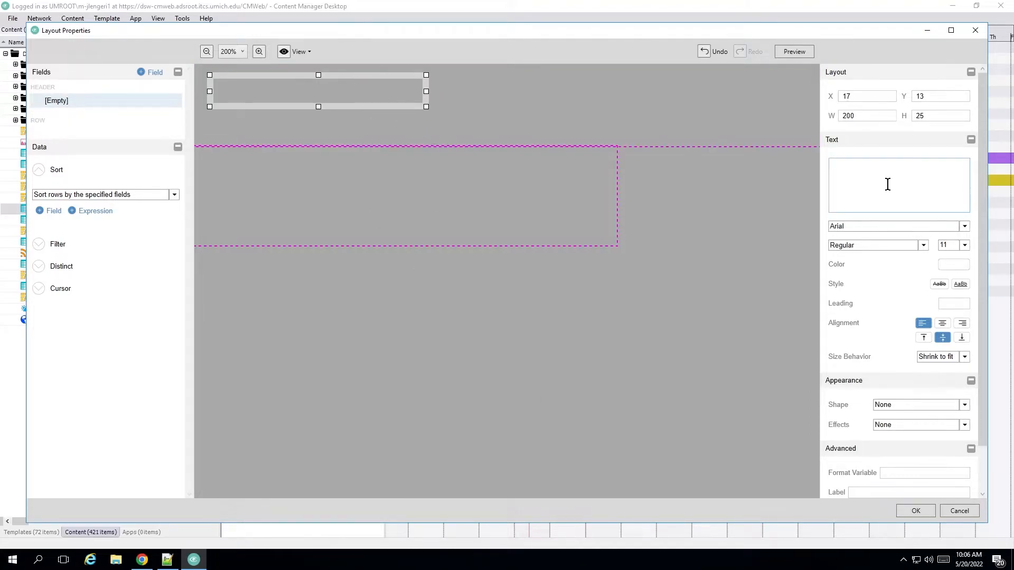
{"action": "type", "text": "Happe"}
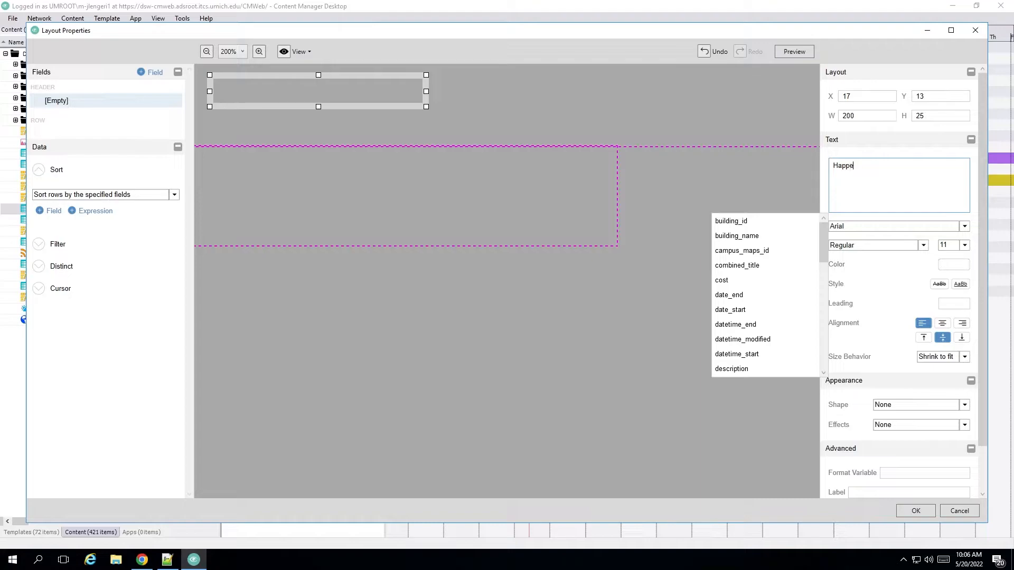
{"action": "type", "text": "nings@umich Provided by Student LIfe"}
{"action": "key", "text": "BackSpace"}
{"action": "key", "text": "BackSpace"}
{"action": "key", "text": "BackSpace"}
{"action": "key", "text": "BackSpace"}
{"action": "type", "text": "Life"}
{"action": "left_click", "coordinate": [727, 120]}
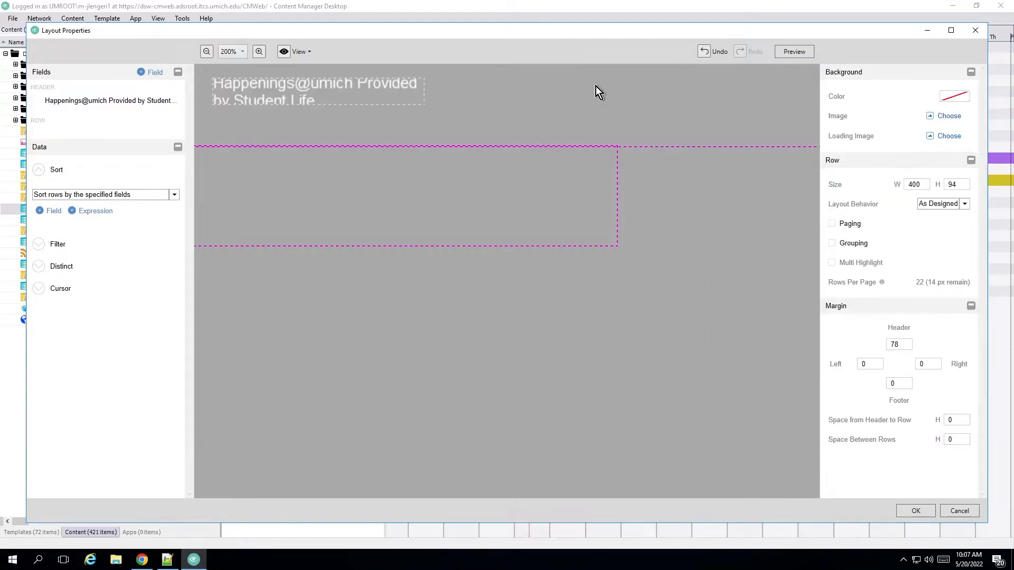
Step: Enlarge the header text field to about 365 by 52 and move it to about X 6, Y 9
{"action": "left_click", "coordinate": [355, 104]}
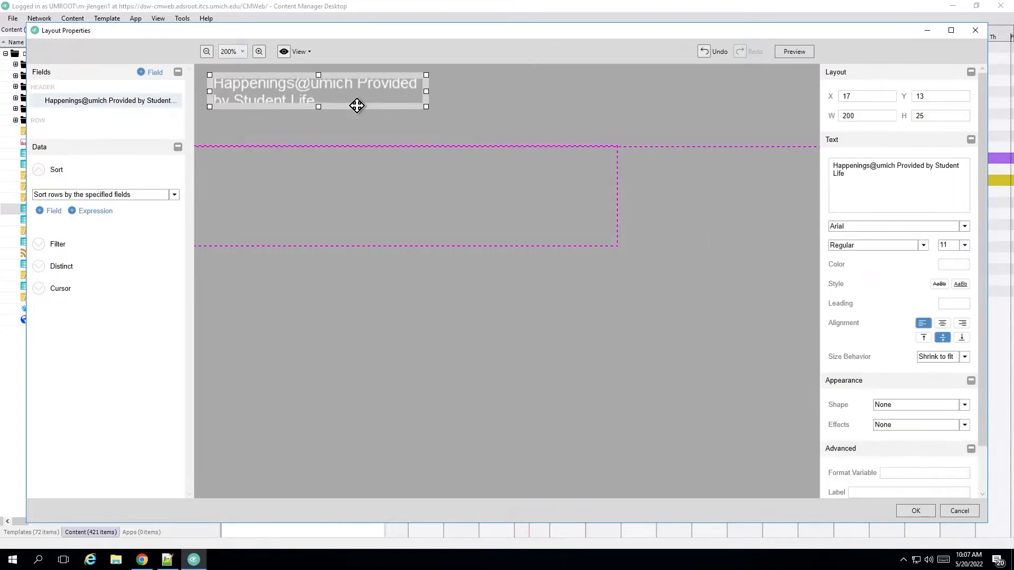
{"action": "left_click_drag", "start_coordinate": [431, 113], "coordinate": [600, 135]}
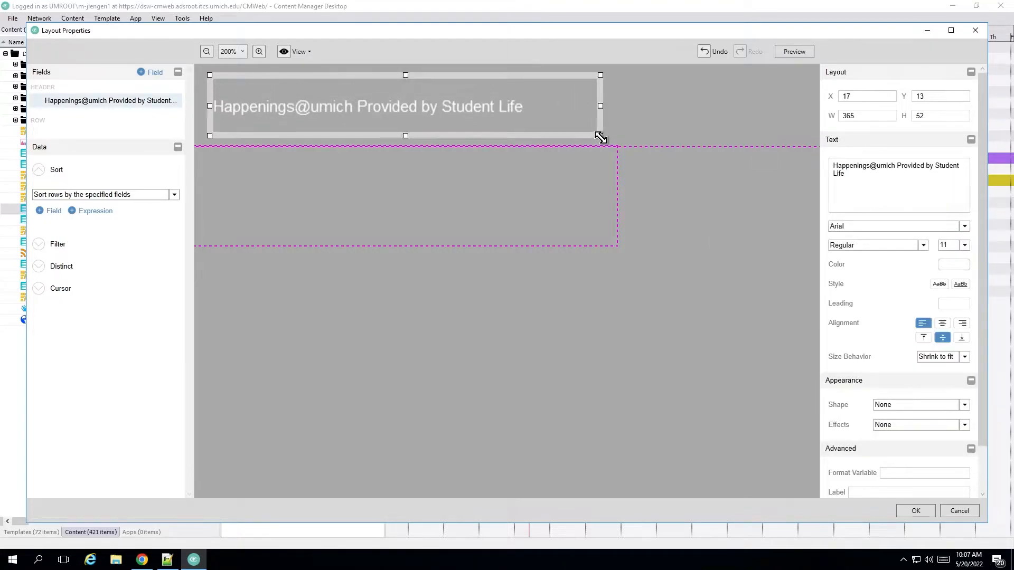
{"action": "left_click_drag", "start_coordinate": [492, 74], "coordinate": [479, 70]}
{"action": "left_click_drag", "start_coordinate": [585, 131], "coordinate": [586, 132]}
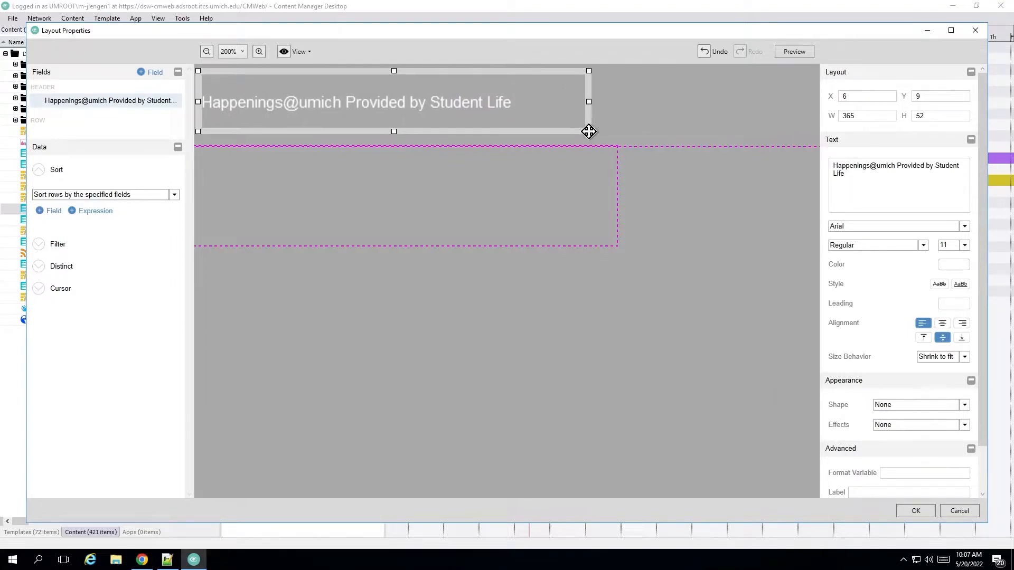
{"action": "left_click", "coordinate": [661, 122]}
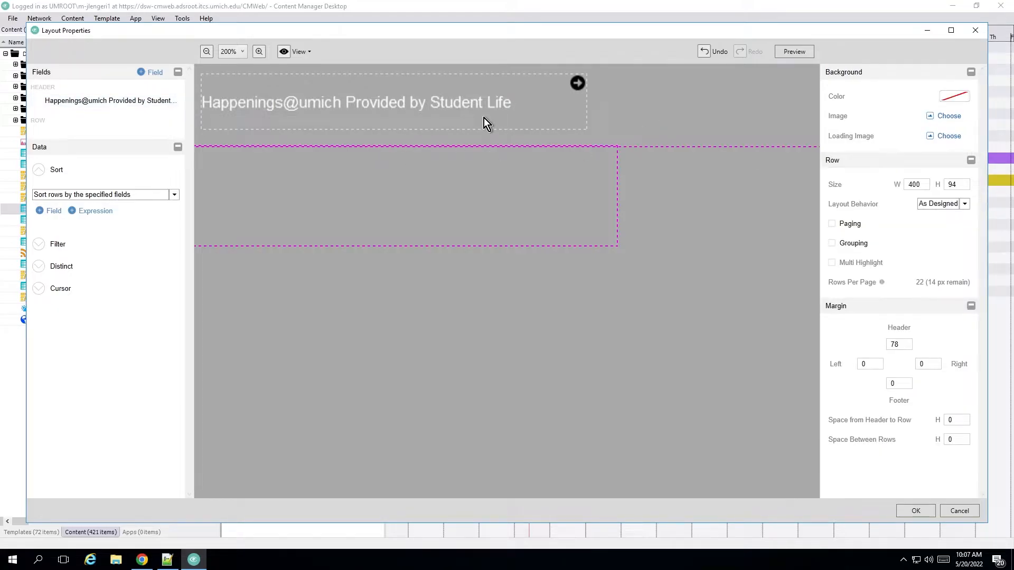
Step: Set the layout's header margin to 64 so the row area starts just below the header text
{"action": "left_click", "coordinate": [416, 100]}
{"action": "left_click_drag", "start_coordinate": [695, 146], "coordinate": [690, 180]}
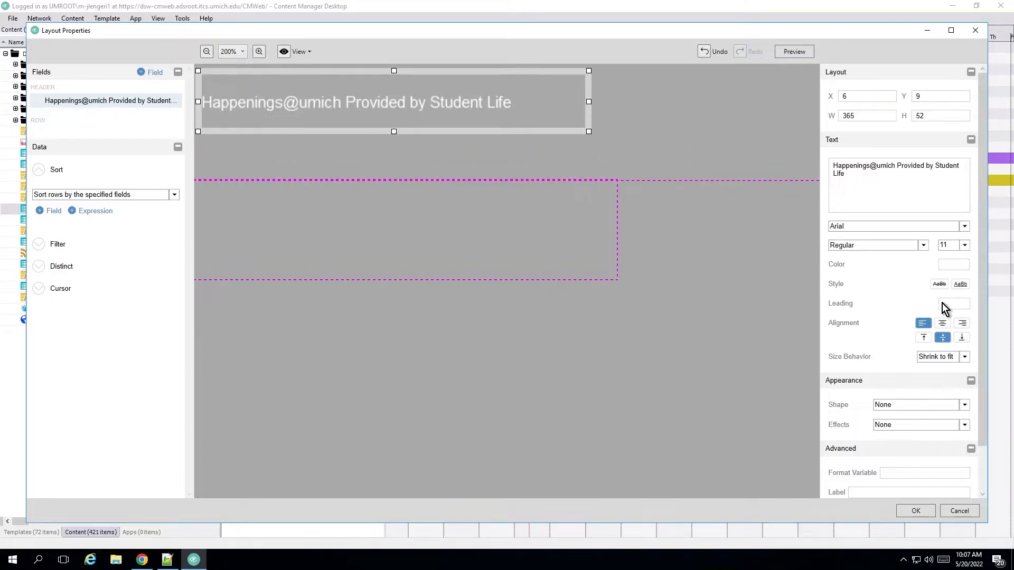
{"action": "scroll", "coordinate": [936, 301], "scroll_direction": "down", "scroll_amount": 2}
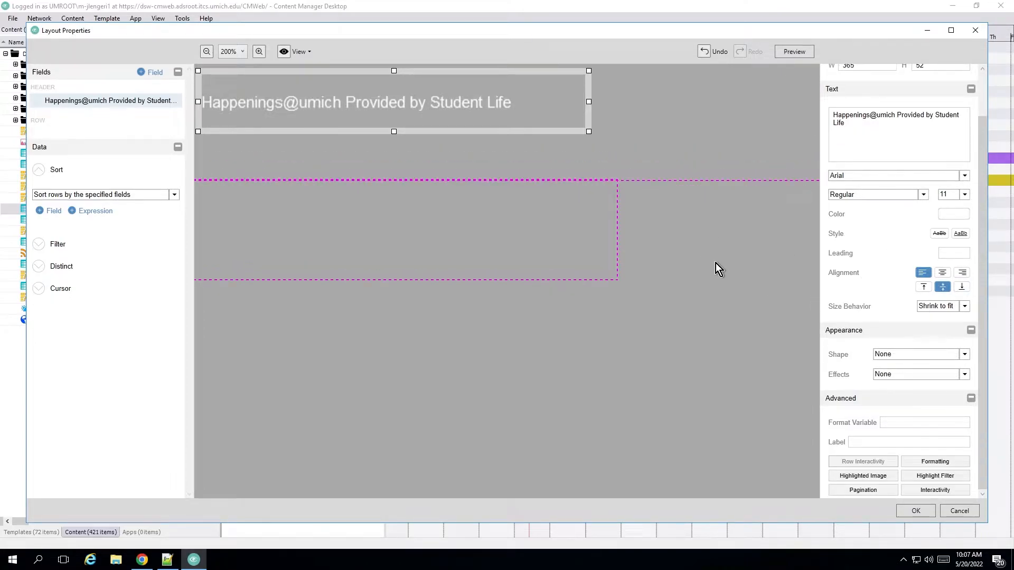
{"action": "left_click", "coordinate": [635, 248]}
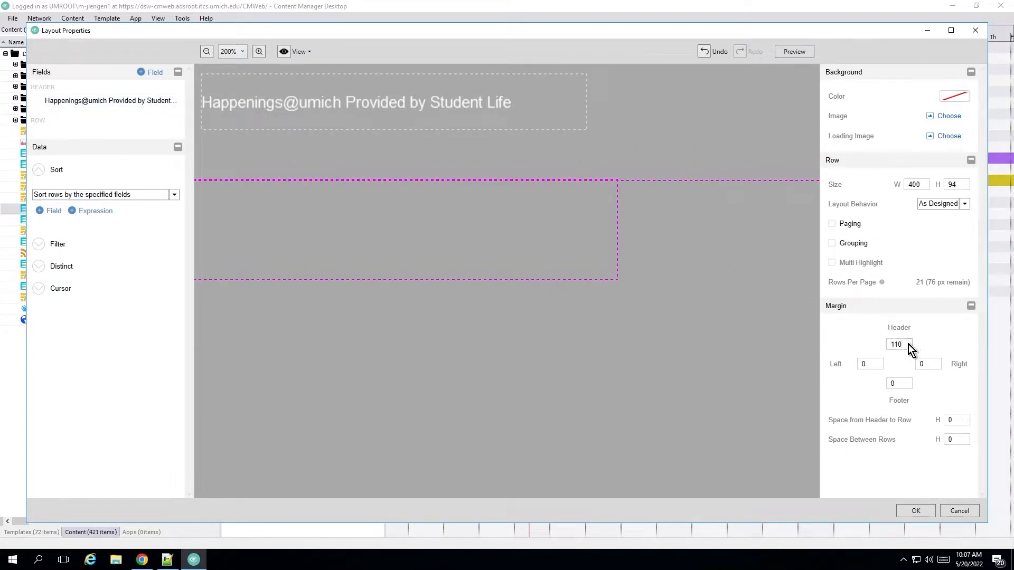
{"action": "type", "text": "64"}
{"action": "left_click", "coordinate": [777, 372]}
Step: Set the header text's font size to 36, and reposition and widen its field across the visible layout area
{"action": "left_click", "coordinate": [502, 108]}
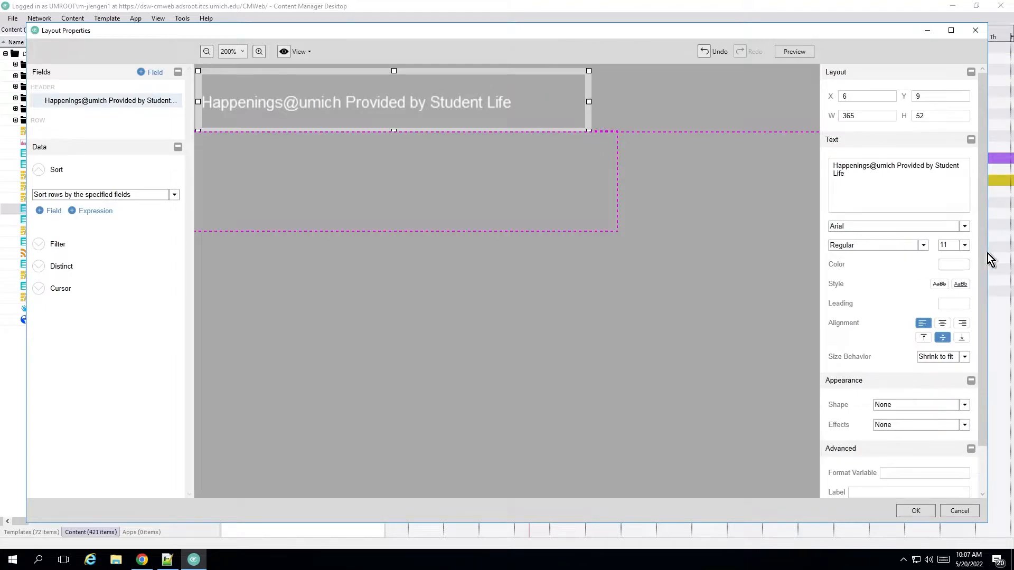
{"action": "left_click", "coordinate": [963, 245]}
{"action": "left_click", "coordinate": [945, 403]}
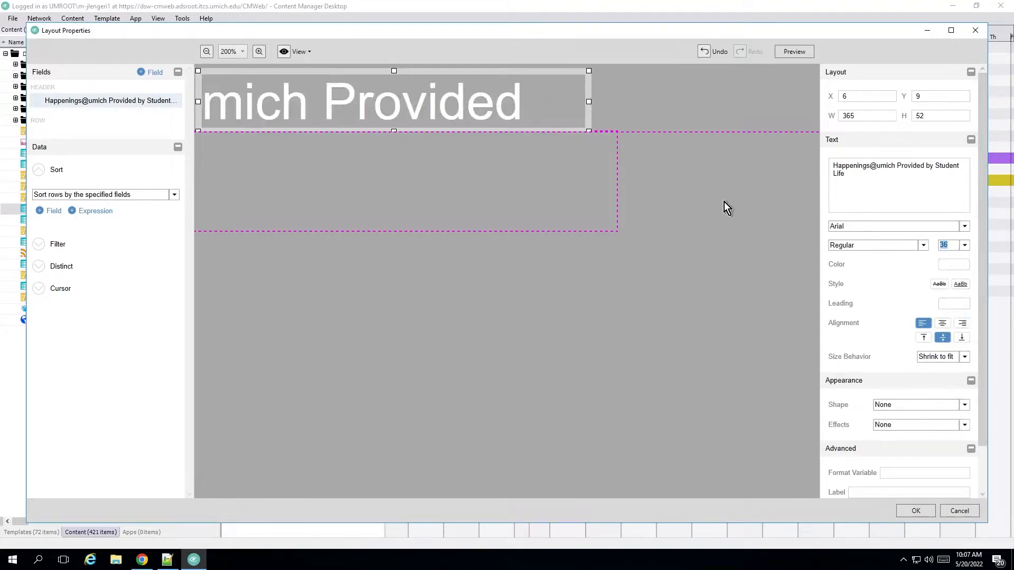
{"action": "mouse_move", "coordinate": [512, 76]}
{"action": "left_mouse_down"}
{"action": "mouse_move", "coordinate": [781, 72]}
{"action": "mouse_move", "coordinate": [507, 77]}
{"action": "left_mouse_up"}
{"action": "left_click_drag", "start_coordinate": [600, 98], "coordinate": [816, 99]}
{"action": "left_click", "coordinate": [577, 239]}
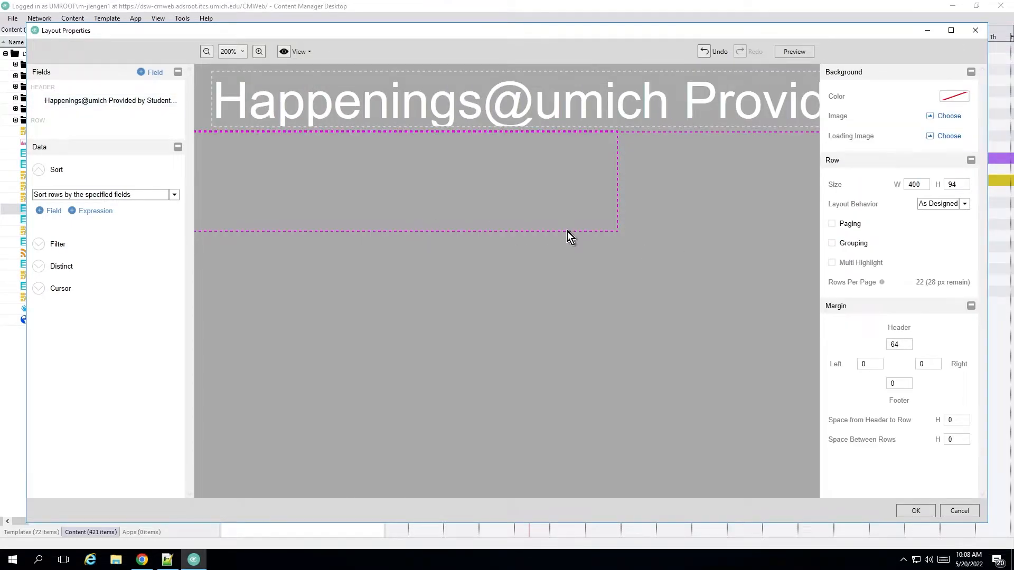
Step: Shrink the row area freehand, and set its size to 3840 wide by 2160 high
{"action": "left_click_drag", "start_coordinate": [617, 221], "coordinate": [544, 221]}
{"action": "left_click_drag", "start_coordinate": [461, 231], "coordinate": [454, 208]}
{"action": "double_click", "coordinate": [921, 183]}
{"action": "type", "text": "3840"}
{"action": "key", "text": "Tab"}
{"action": "type", "text": "2160"}
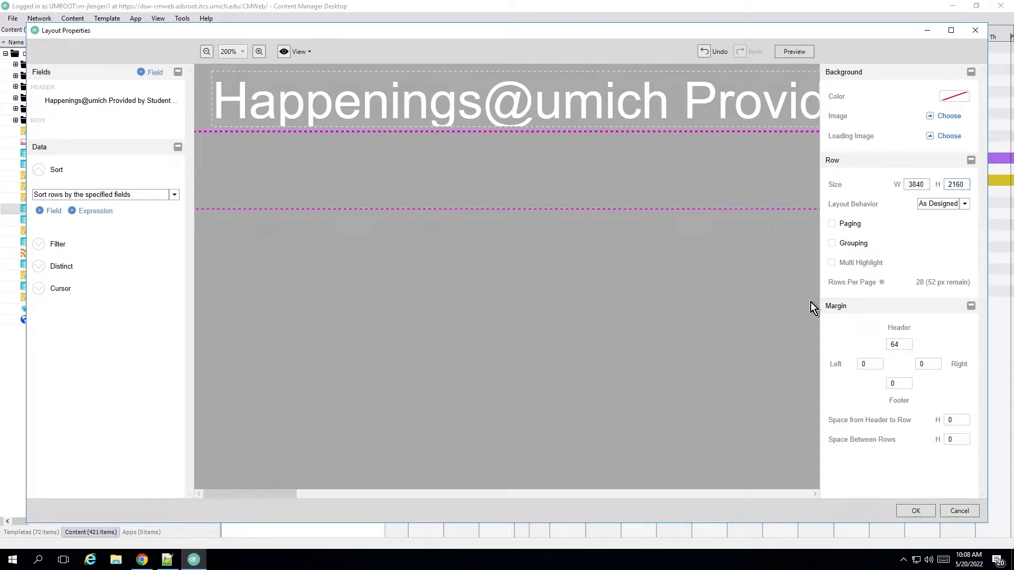
{"action": "left_click", "coordinate": [659, 312]}
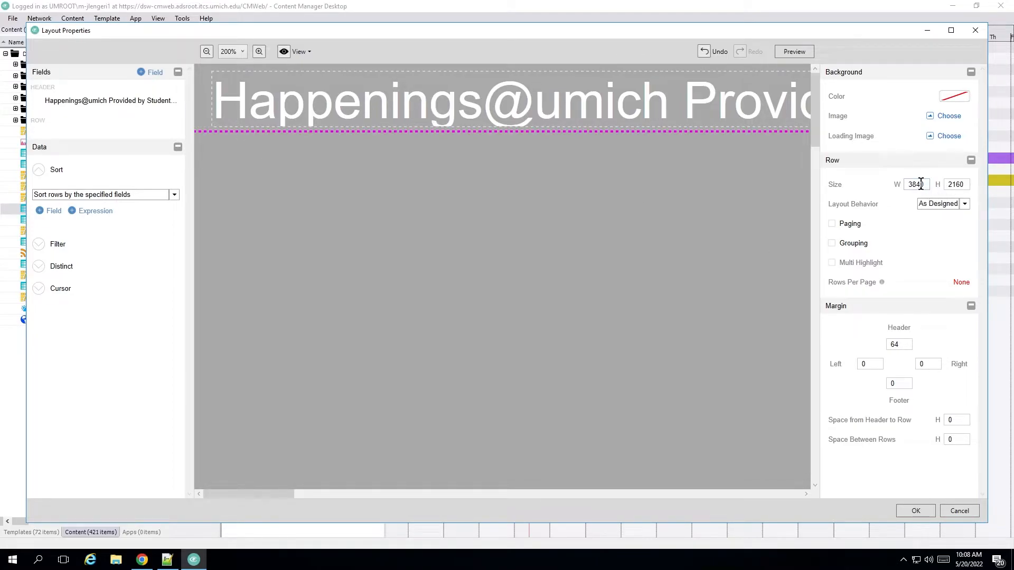
Step: Set the row height to 2096 so that it fits beneath the 64-pixel header margin
{"action": "double_click", "coordinate": [966, 185]}
{"action": "left_click", "coordinate": [960, 185]}
{"action": "key", "text": "BackSpace"}
{"action": "key", "text": "BackSpace"}
{"action": "type", "text": "96"}
{"action": "key", "text": "Return"}
{"action": "scroll", "coordinate": [536, 111], "scroll_direction": "down", "scroll_amount": 3}
{"action": "scroll", "coordinate": [252, 90], "scroll_direction": "up", "scroll_amount": 1}
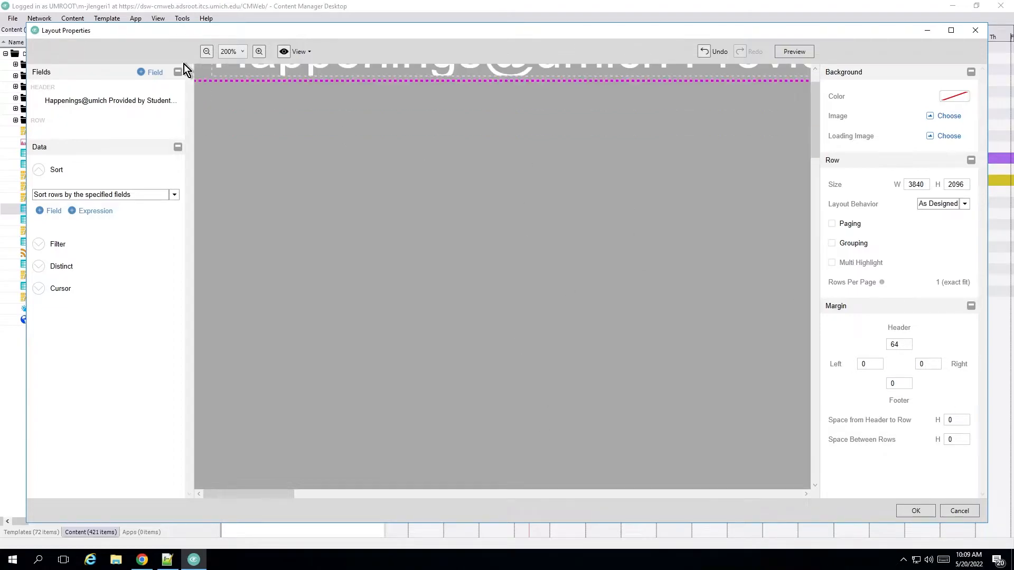
Step: Switch to Calculator and divide the 3840 layout width by 3
{"action": "left_click", "coordinate": [206, 52]}
{"action": "left_click", "coordinate": [206, 52]}
{"action": "left_click", "coordinate": [206, 52]}
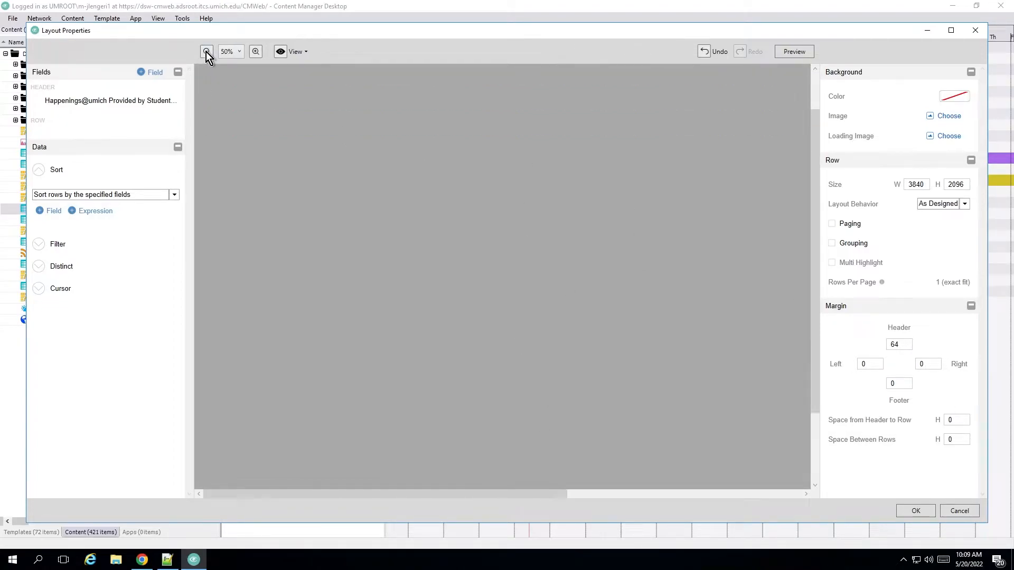
{"action": "left_click", "coordinate": [206, 52]}
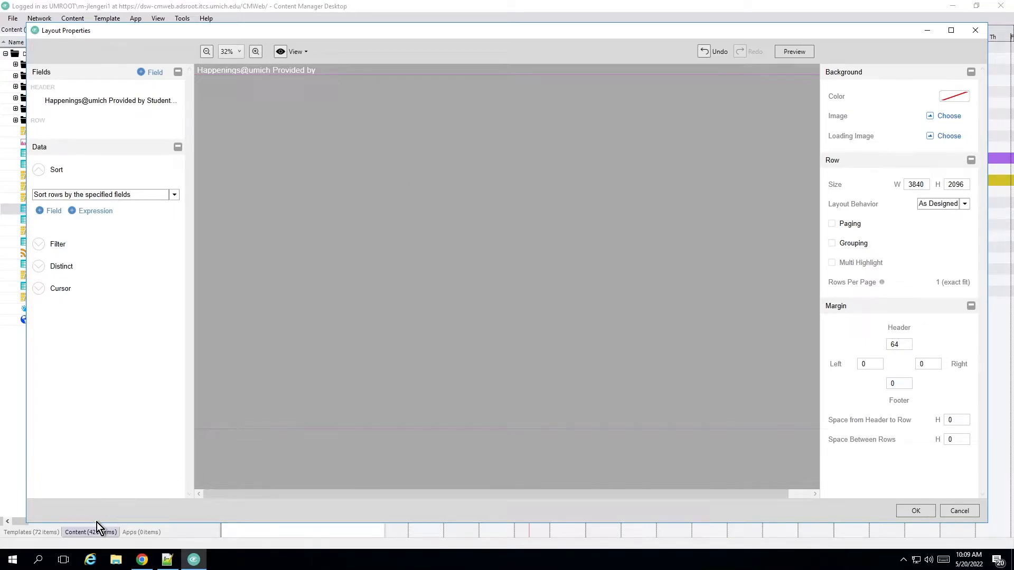
{"action": "left_click", "coordinate": [19, 555]}
{"action": "type", "text": "calc"}
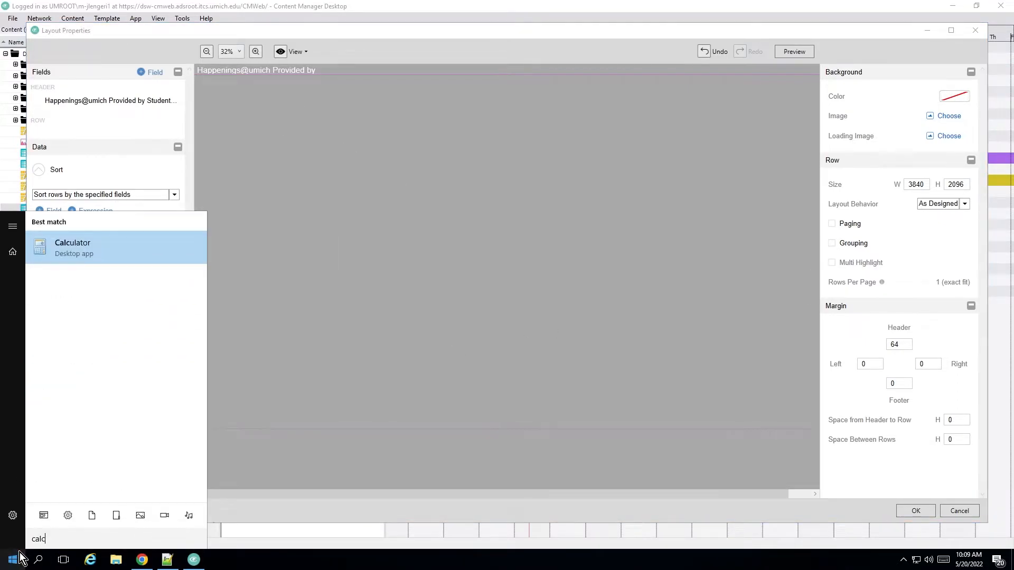
{"action": "key", "text": "Return"}
{"action": "type", "text": "3"}
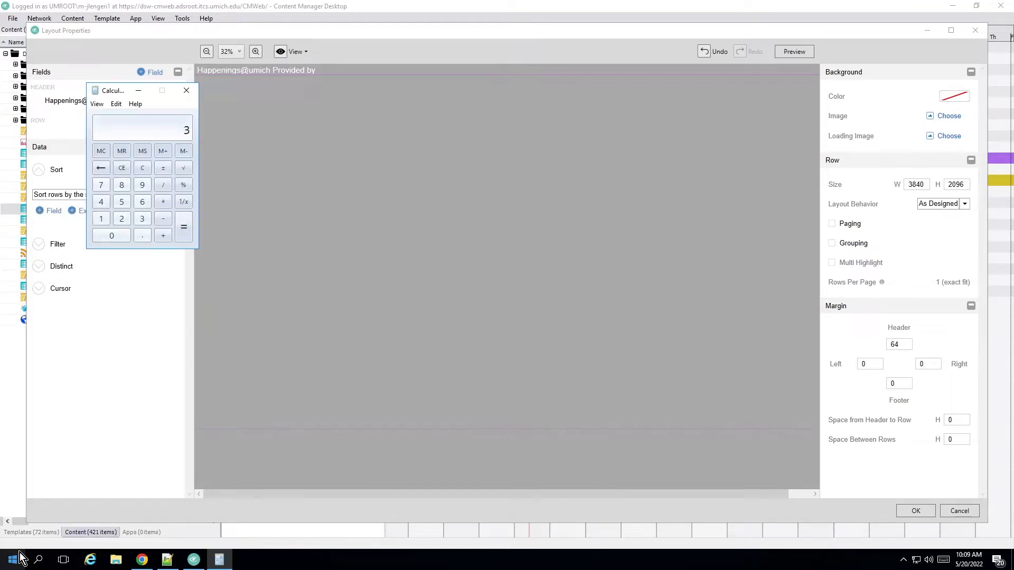
{"action": "type", "text": "840/3="}
Step: Set the row width to 1280 and its layout behavior to Tile to Fill Horizontal
{"action": "double_click", "coordinate": [915, 184]}
{"action": "type", "text": "1280"}
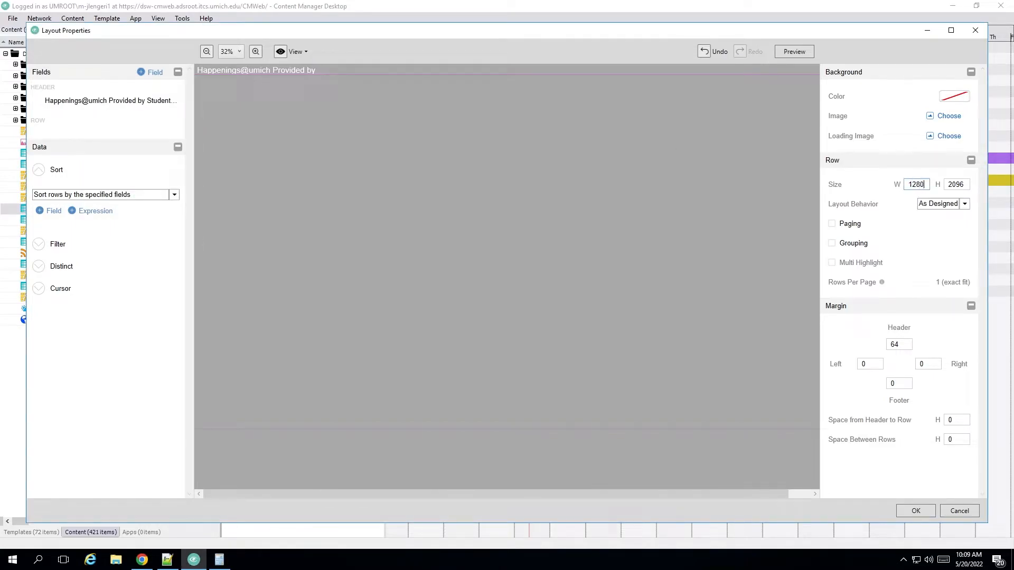
{"action": "left_click", "coordinate": [856, 171]}
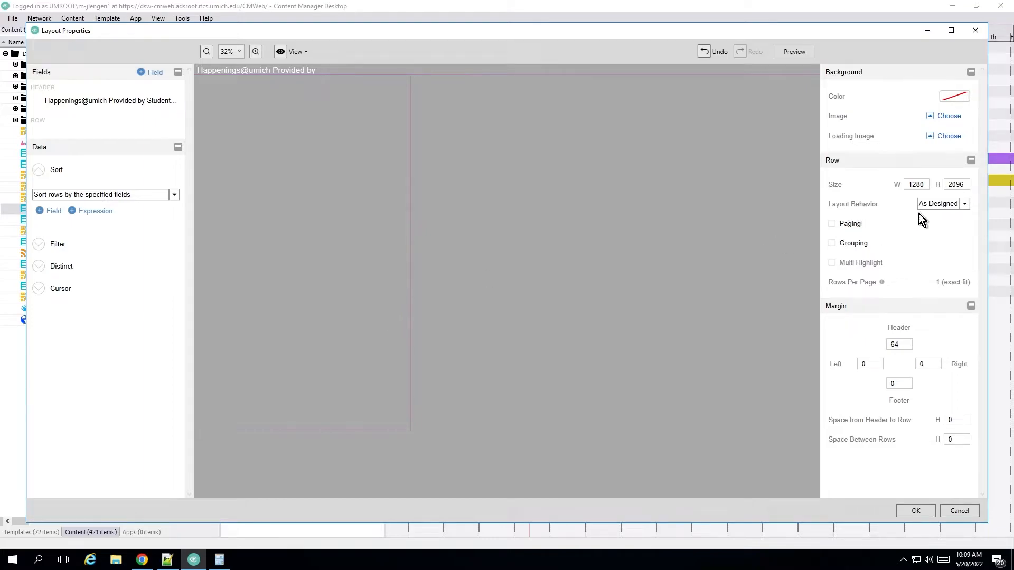
{"action": "left_click", "coordinate": [967, 208]}
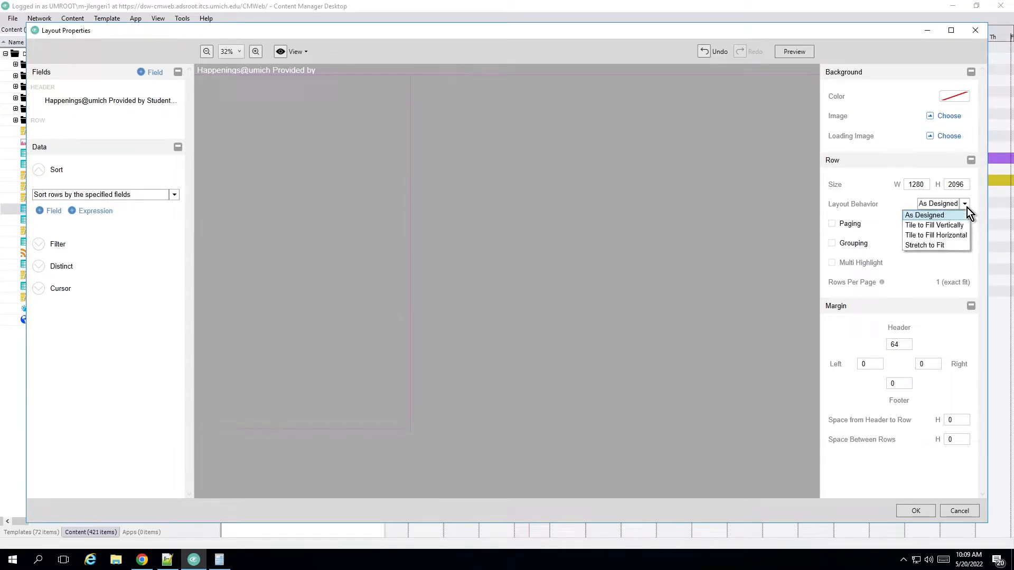
{"action": "left_click", "coordinate": [958, 235]}
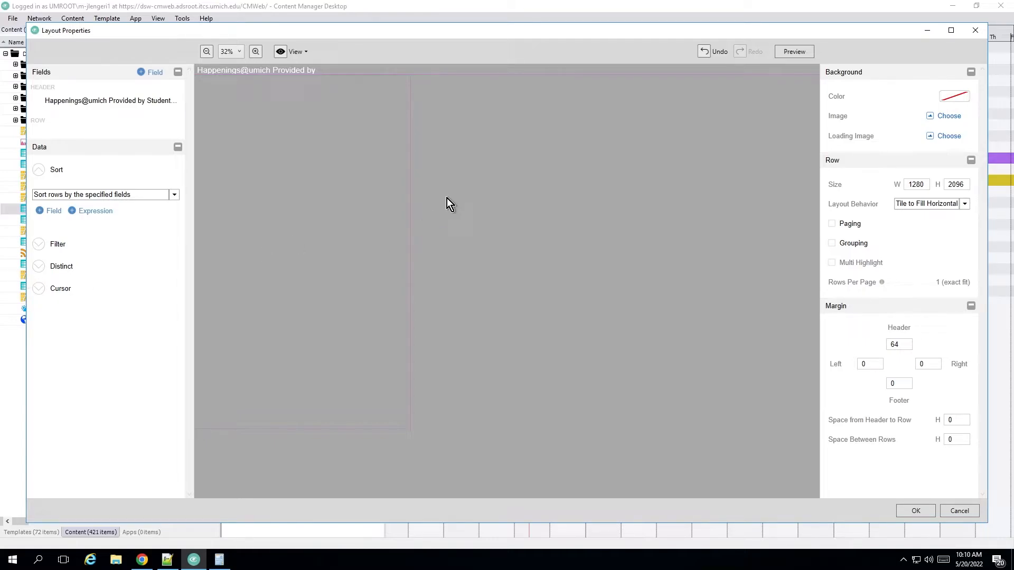
Step: Configure the data cursor to fetch the next 6 rows each play
{"action": "left_click", "coordinate": [38, 291]}
{"action": "left_click", "coordinate": [39, 314]}
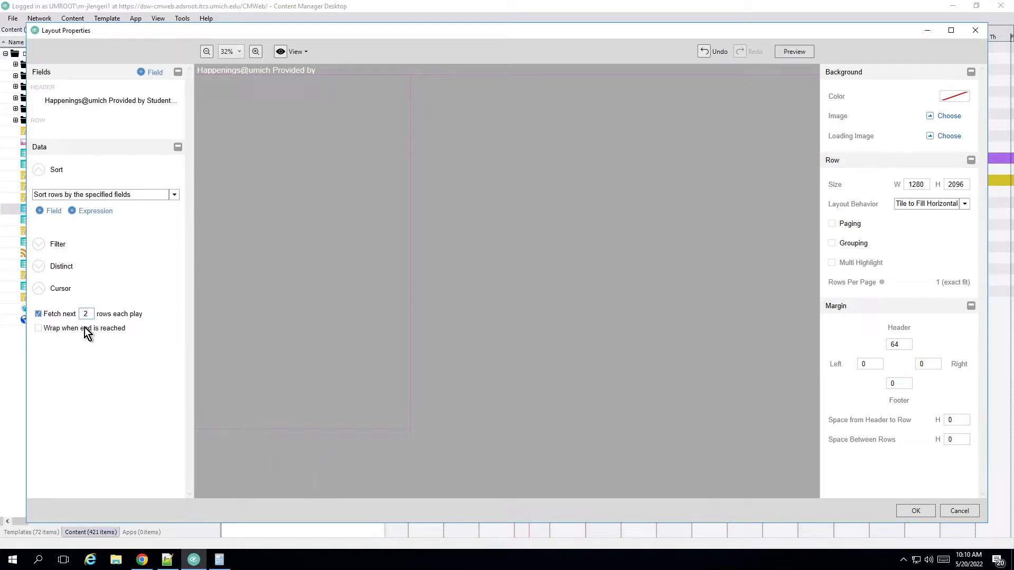
{"action": "left_click_drag", "start_coordinate": [88, 313], "coordinate": [49, 306]}
{"action": "type", "text": "6"}
{"action": "left_click", "coordinate": [256, 51]}
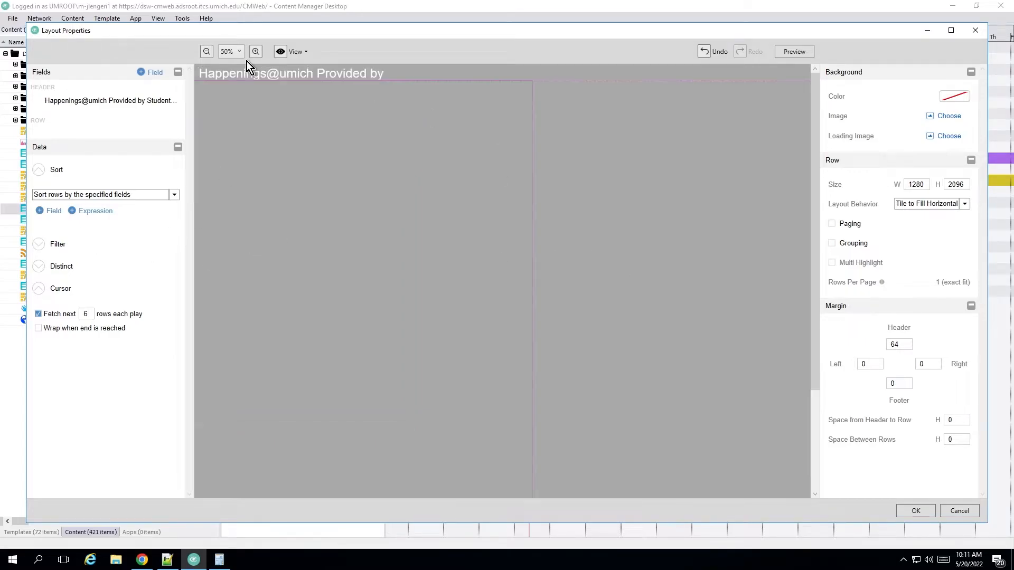
Step: Switch to Chrome and examine the event_title, occurrence_title and combined_title entries of the first event in the JSON feed
{"action": "left_click", "coordinate": [151, 72]}
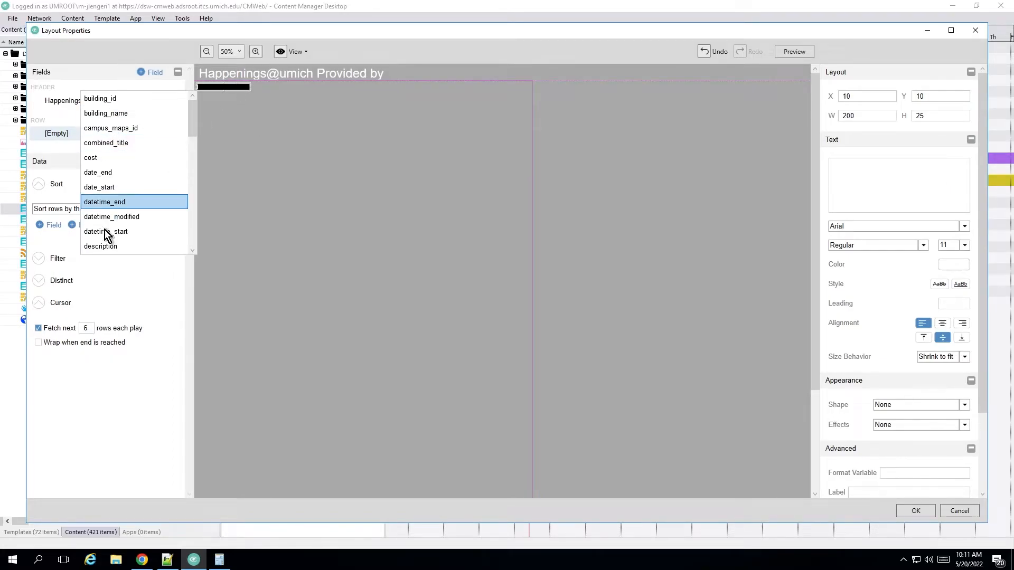
{"action": "left_click", "coordinate": [141, 560]}
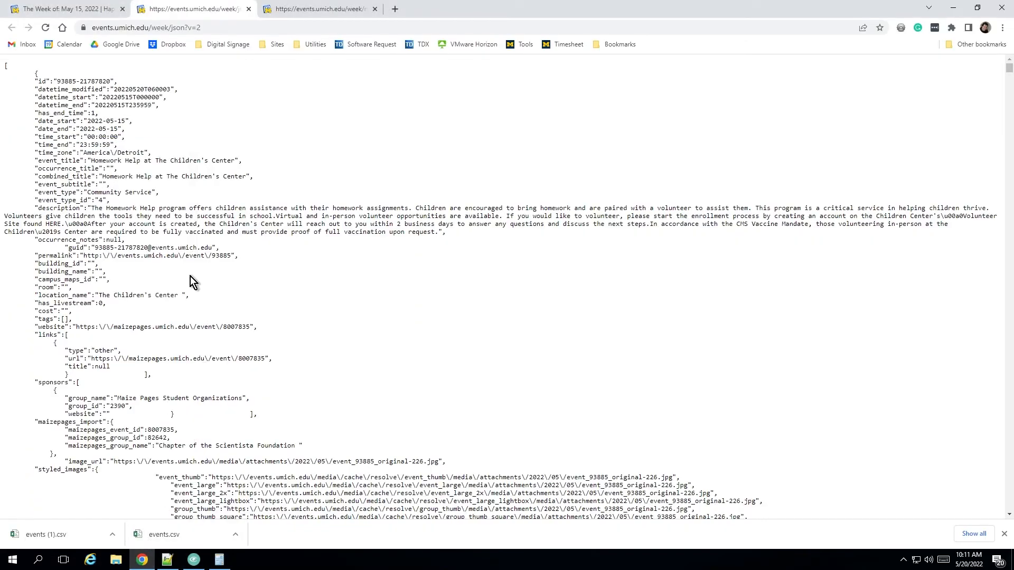
{"action": "left_click_drag", "start_coordinate": [41, 161], "coordinate": [281, 164]}
{"action": "left_click_drag", "start_coordinate": [42, 177], "coordinate": [247, 176]}
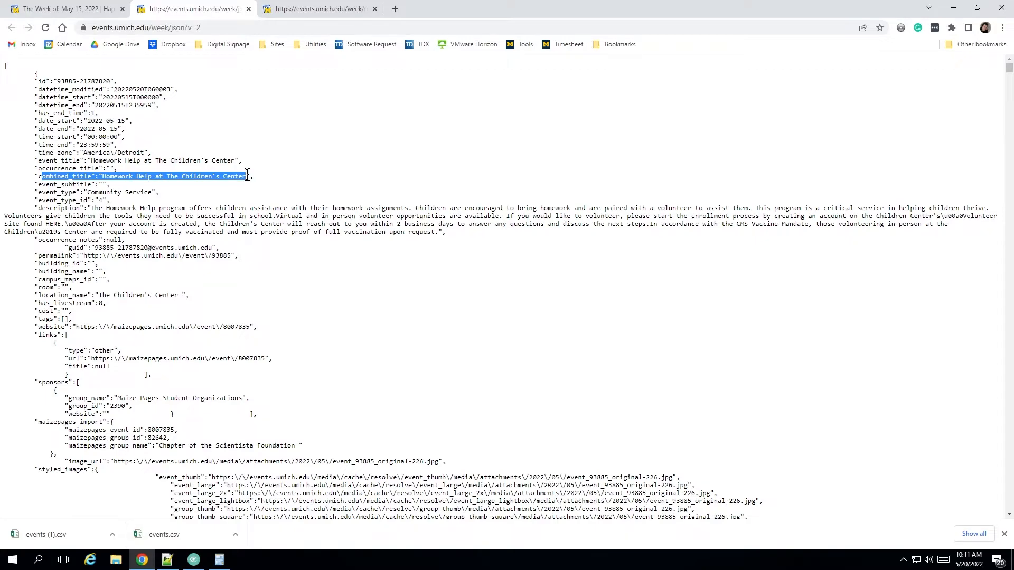
{"action": "left_click", "coordinate": [252, 177]}
{"action": "left_click_drag", "start_coordinate": [37, 171], "coordinate": [104, 170]}
{"action": "left_click", "coordinate": [45, 160]}
{"action": "left_click_drag", "start_coordinate": [45, 161], "coordinate": [228, 179]}
{"action": "left_click", "coordinate": [94, 167]}
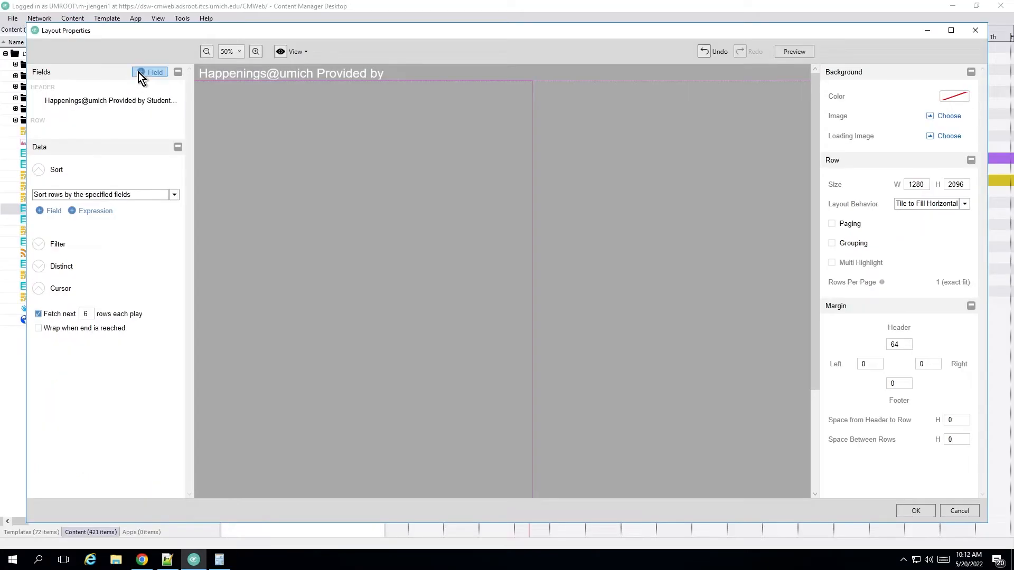
Step: Add a field showing {event_title} to the row in Content Manager's layout
{"action": "left_click", "coordinate": [138, 71]}
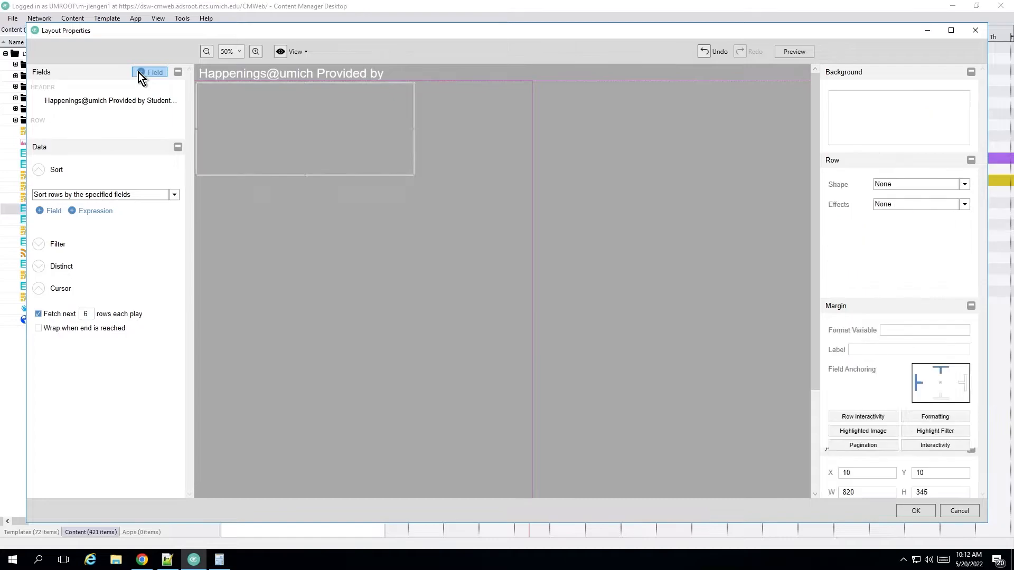
{"action": "scroll", "coordinate": [116, 184], "scroll_direction": "down", "scroll_amount": 2}
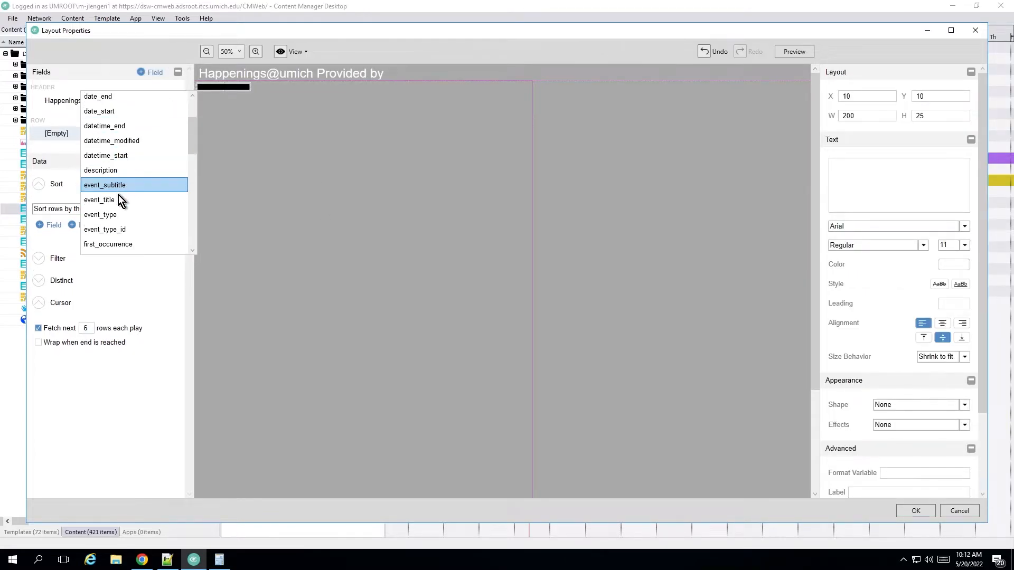
{"action": "left_click", "coordinate": [121, 202]}
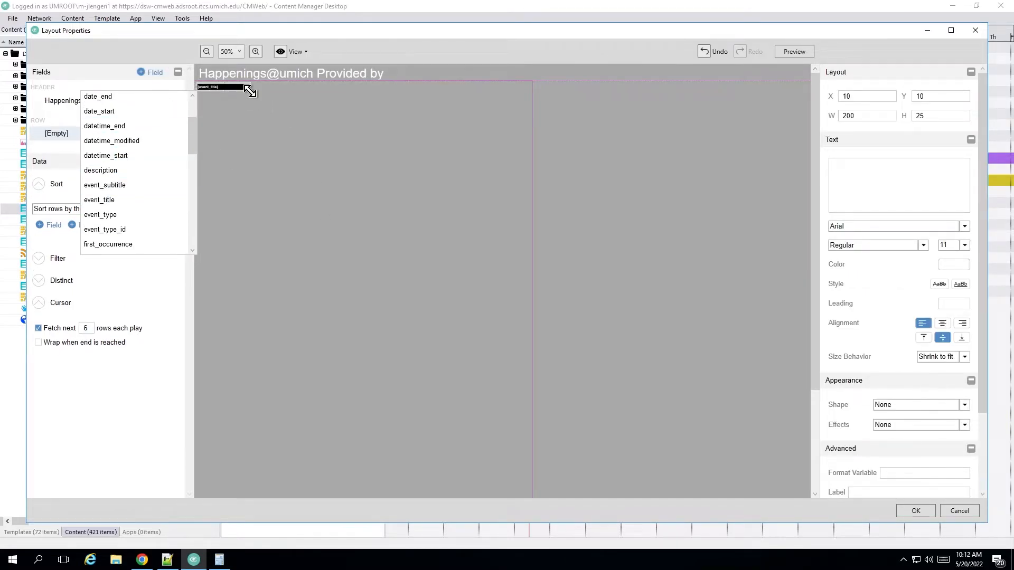
{"action": "left_click", "coordinate": [290, 99]}
{"action": "left_click", "coordinate": [207, 88]}
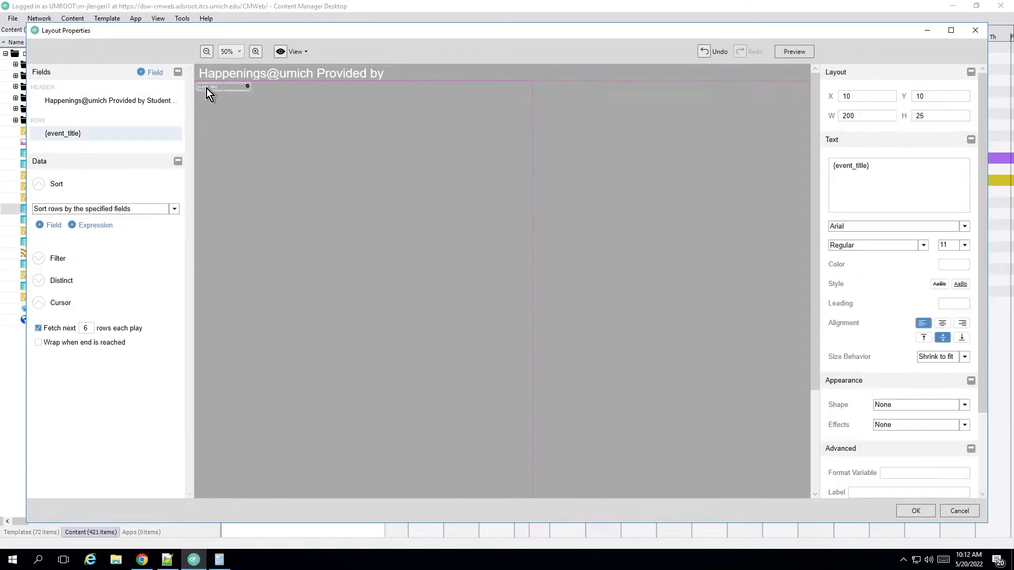
Step: Format the event title field as centered 48-point bold text and enlarge it to about 1252 by 215
{"action": "left_click", "coordinate": [965, 247]}
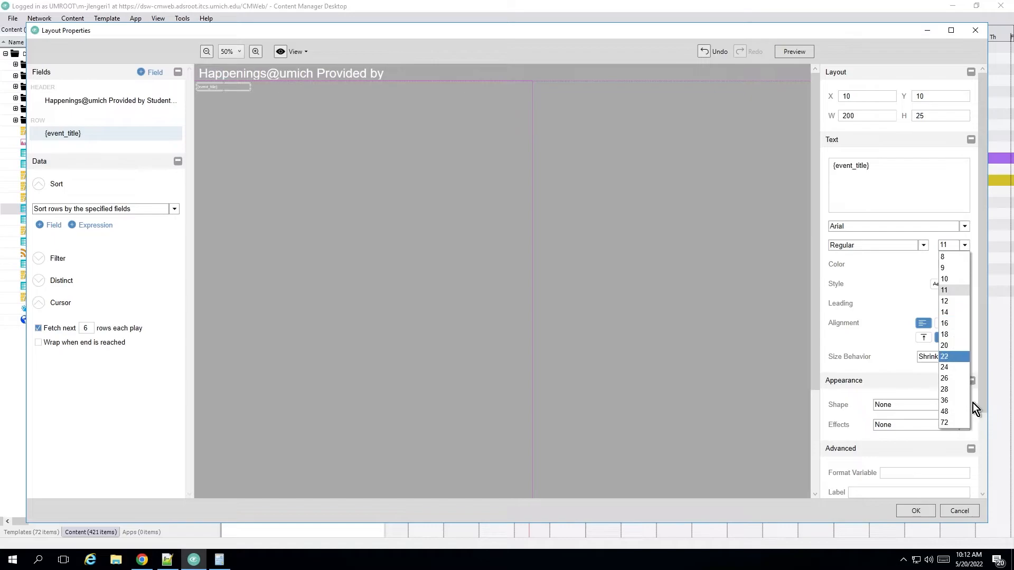
{"action": "left_click", "coordinate": [958, 413]}
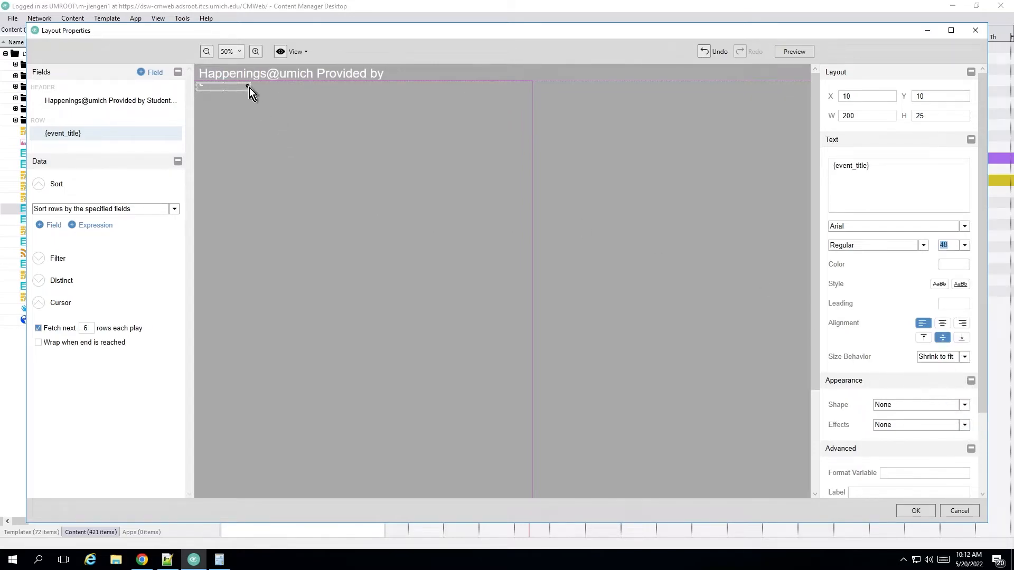
{"action": "left_click", "coordinate": [923, 245]}
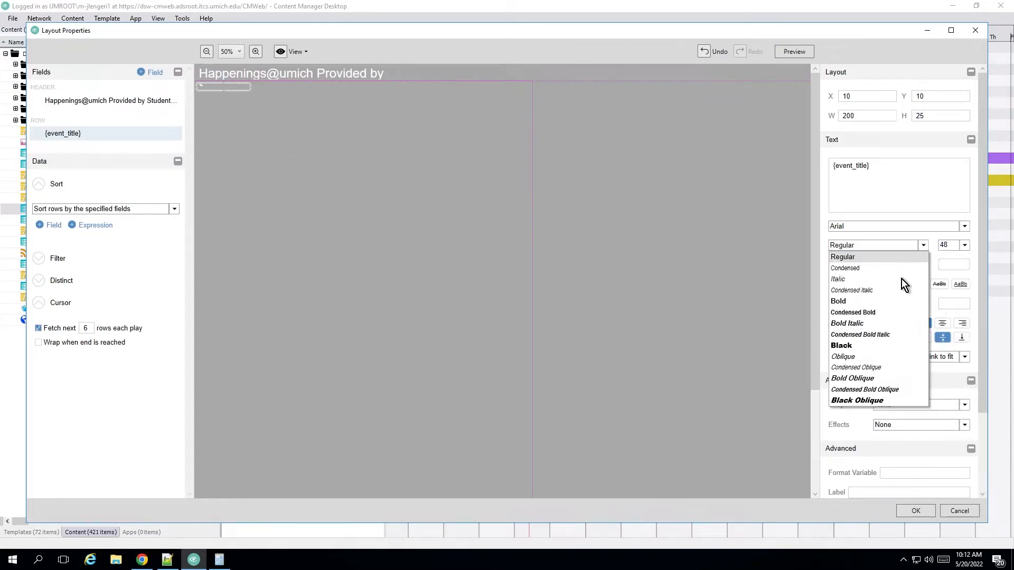
{"action": "left_click", "coordinate": [867, 301]}
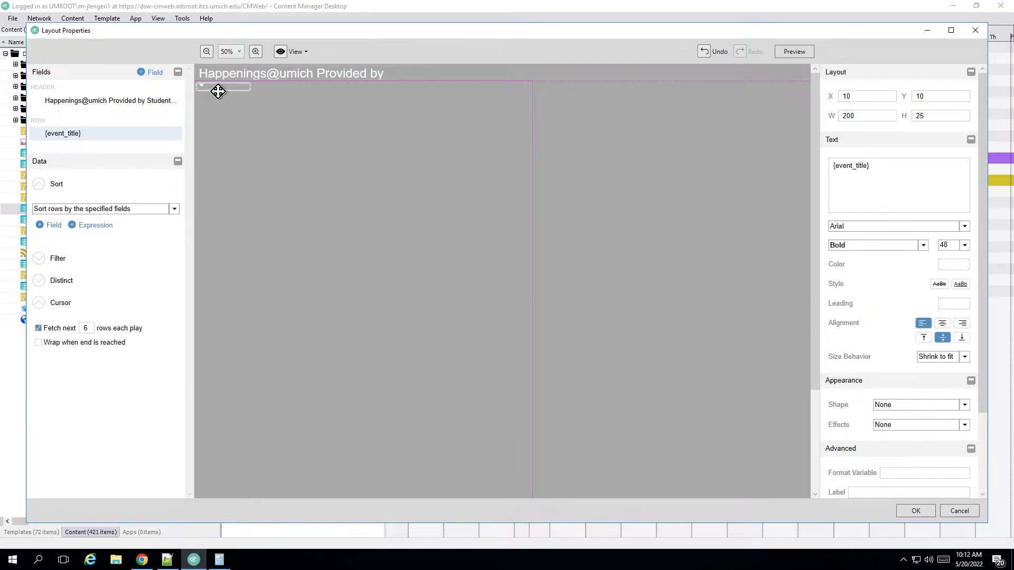
{"action": "left_click_drag", "start_coordinate": [250, 90], "coordinate": [531, 142]}
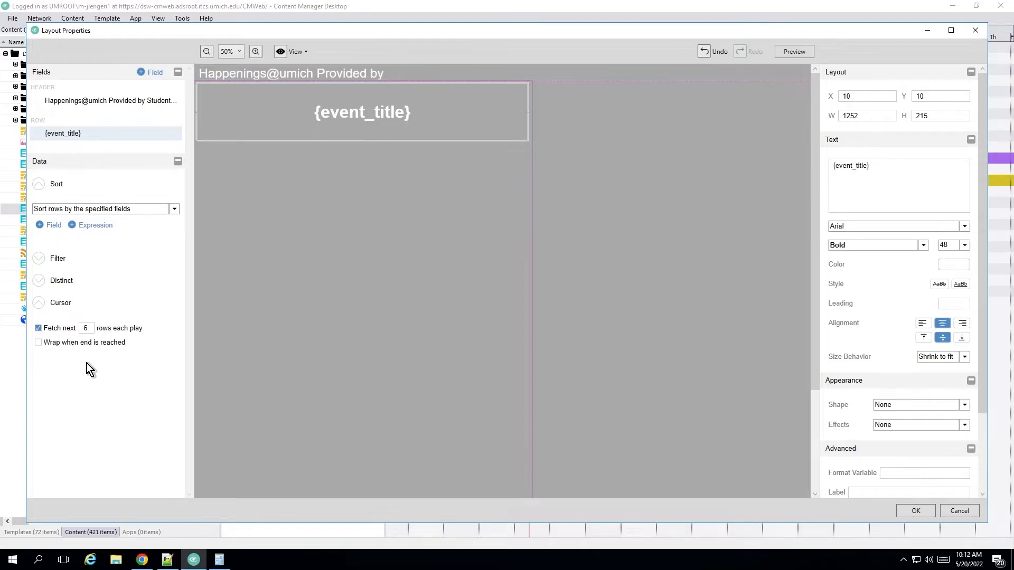
Step: Add an {image_url} field to the row and enlarge it to about 1140 by 1283
{"action": "left_click", "coordinate": [233, 93]}
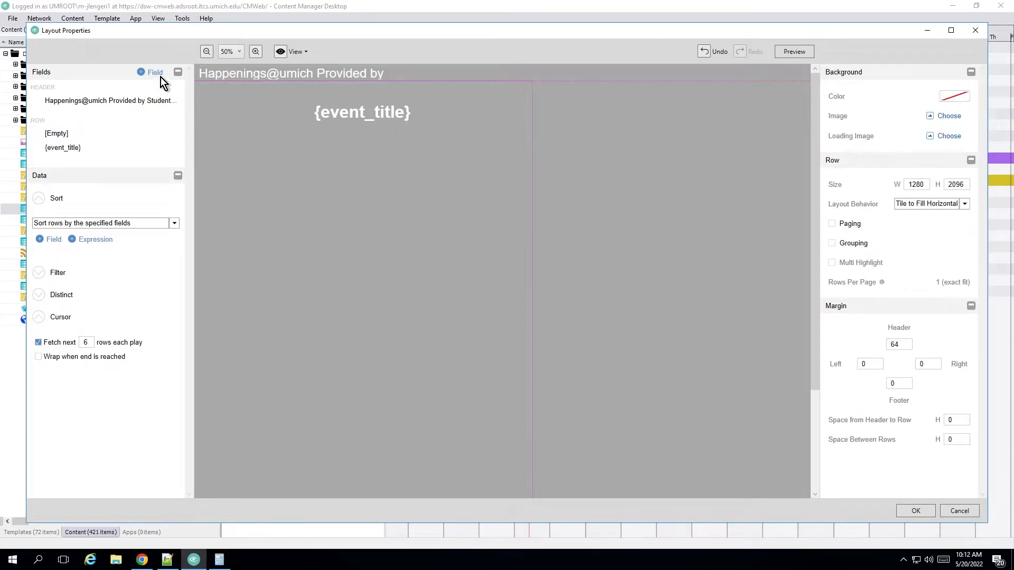
{"action": "left_click", "coordinate": [149, 74]}
{"action": "scroll", "coordinate": [198, 140], "scroll_direction": "down", "scroll_amount": 5}
{"action": "left_click", "coordinate": [125, 179]}
{"action": "left_click", "coordinate": [222, 113]}
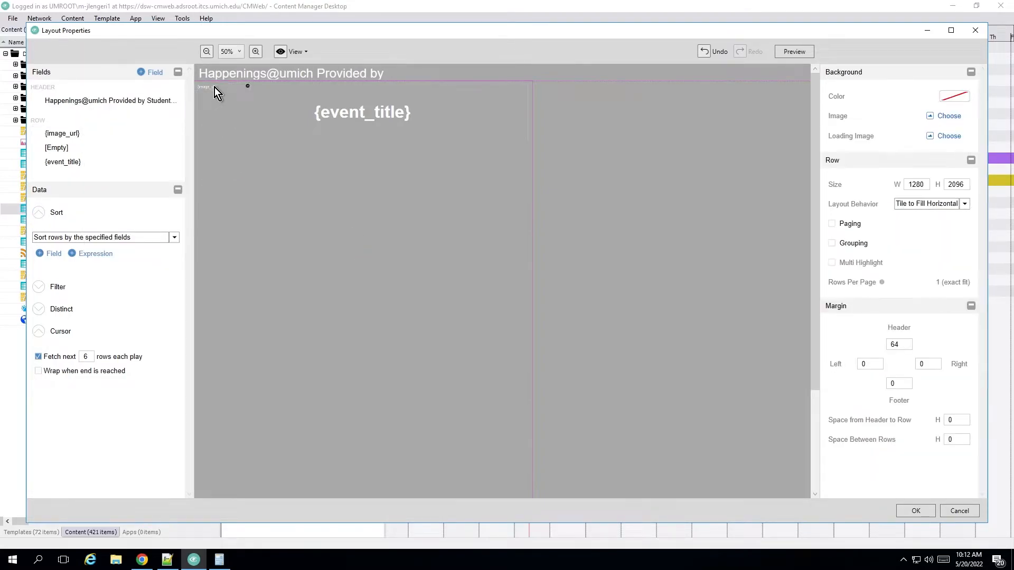
{"action": "left_click", "coordinate": [214, 87]}
{"action": "left_click_drag", "start_coordinate": [250, 92], "coordinate": [499, 422]}
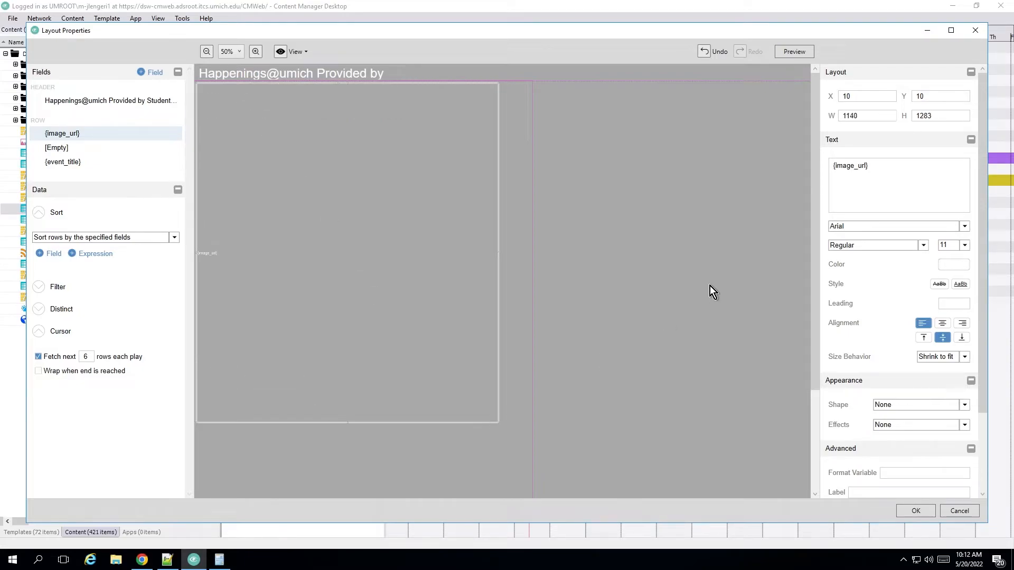
{"action": "left_click", "coordinate": [709, 323]}
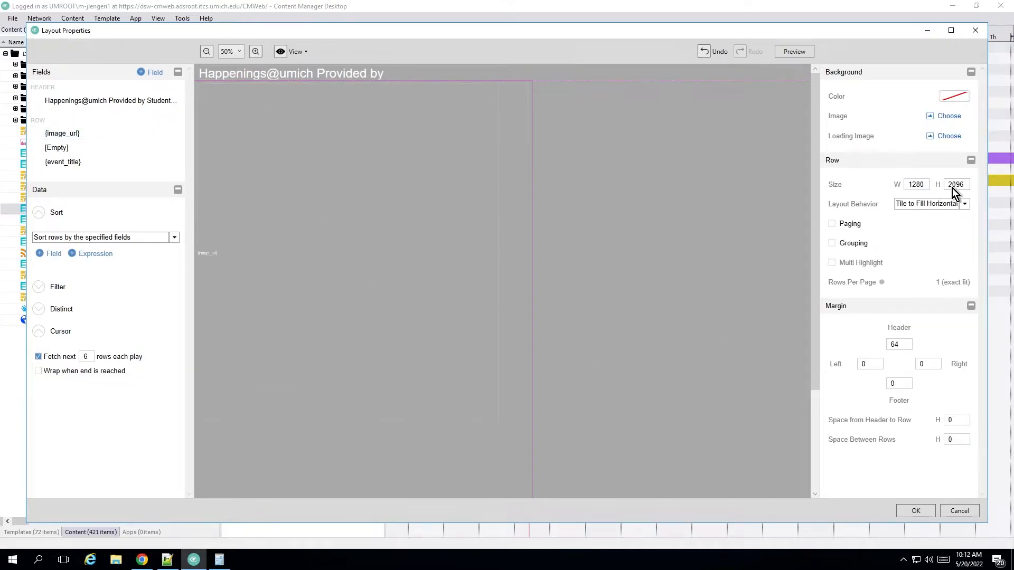
Step: Set the {image_url} field's size to 1280 wide by 2096 high to match the row, and check its extent
{"action": "left_click", "coordinate": [248, 264]}
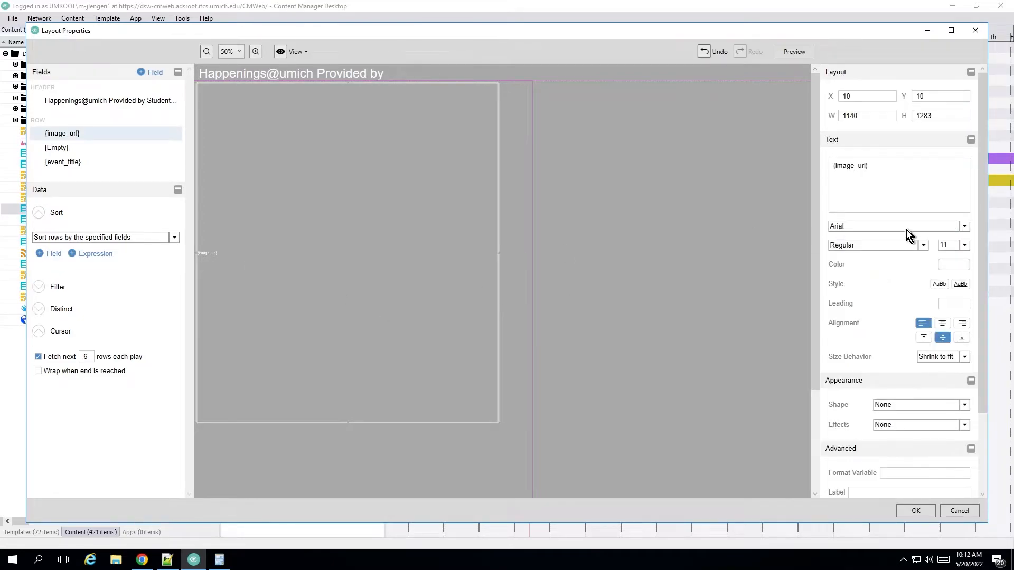
{"action": "double_click", "coordinate": [866, 115]}
{"action": "type", "text": "1280"}
{"action": "key", "text": "Tab"}
{"action": "type", "text": "2096"}
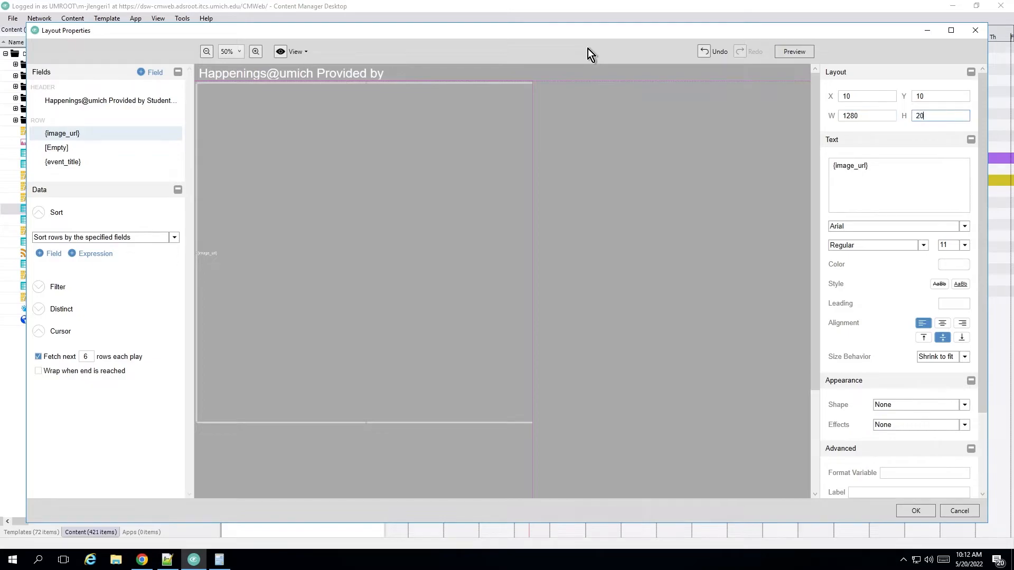
{"action": "left_click", "coordinate": [629, 215]}
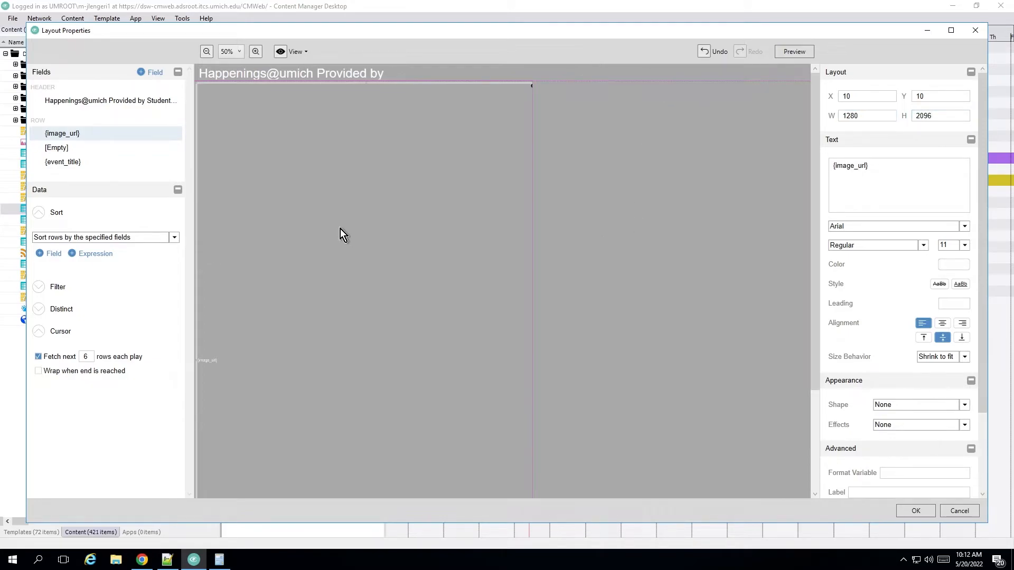
{"action": "scroll", "coordinate": [371, 266], "scroll_direction": "down", "scroll_amount": 4}
{"action": "scroll", "coordinate": [422, 284], "scroll_direction": "down", "scroll_amount": 1}
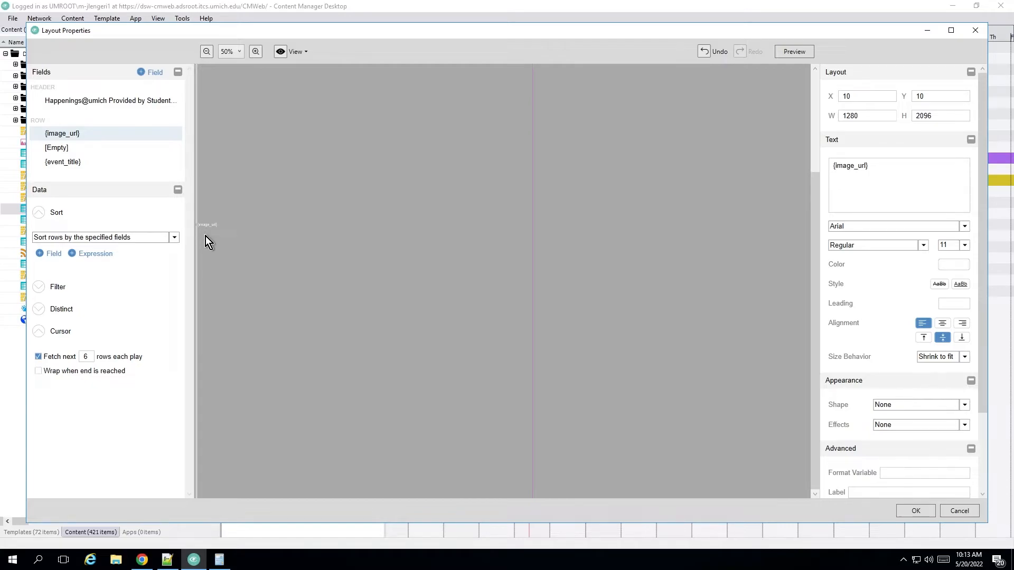
{"action": "scroll", "coordinate": [288, 235], "scroll_direction": "up", "scroll_amount": 5}
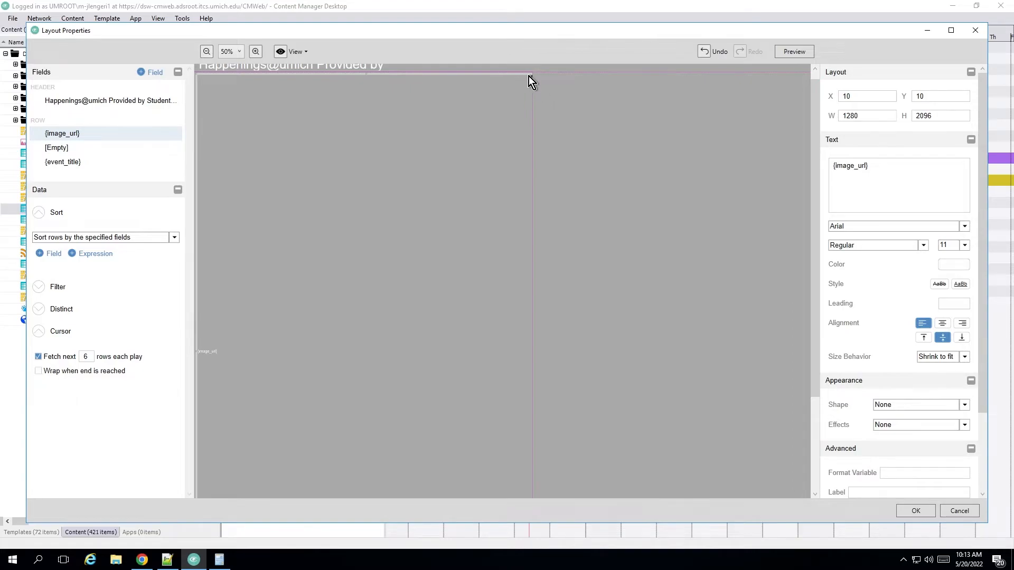
Step: Place the {image_url} field at 0, 0 and format it as an image or video URL with Zoom-to-Fill Container scaling and FWI Media Player
{"action": "left_click", "coordinate": [255, 51]}
{"action": "left_click", "coordinate": [256, 51]}
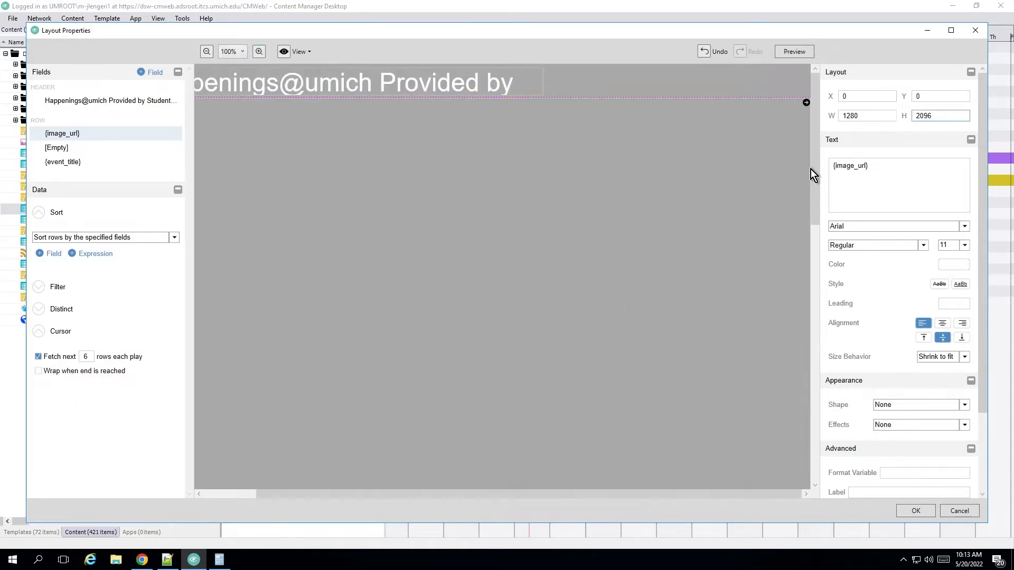
{"action": "right_click", "coordinate": [807, 106]}
{"action": "left_click", "coordinate": [843, 114]}
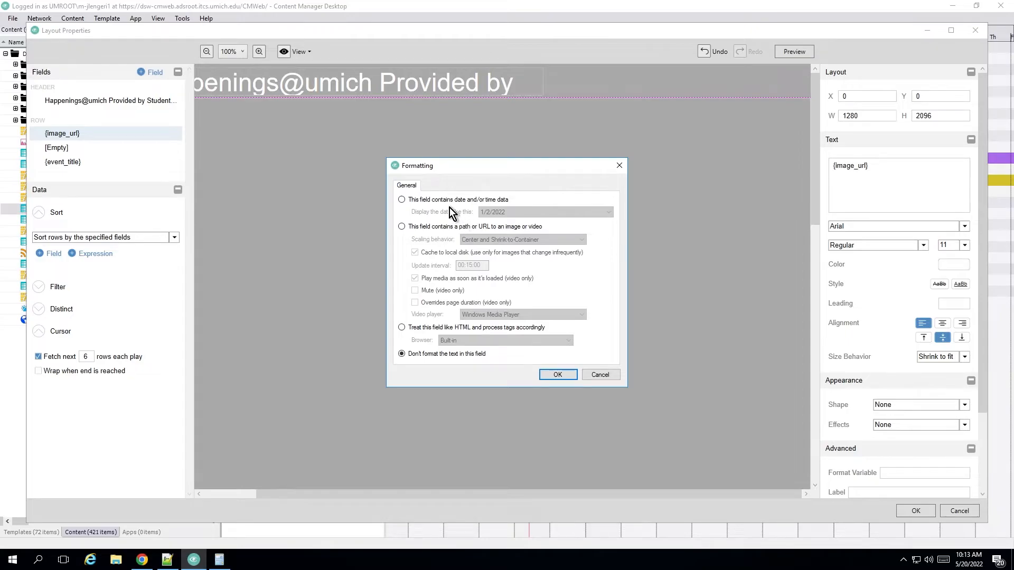
{"action": "left_click", "coordinate": [402, 227]}
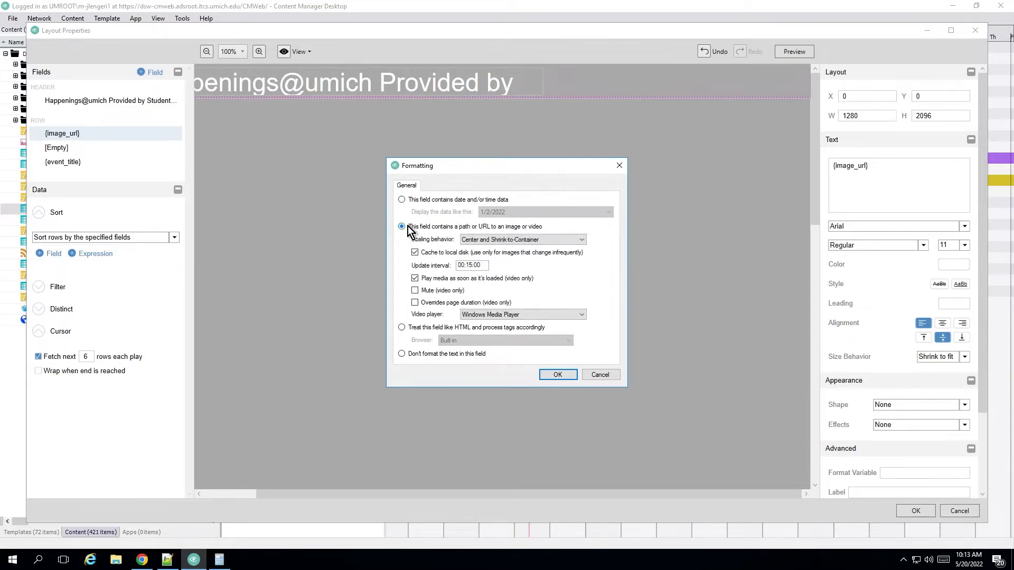
{"action": "left_click", "coordinate": [517, 240]}
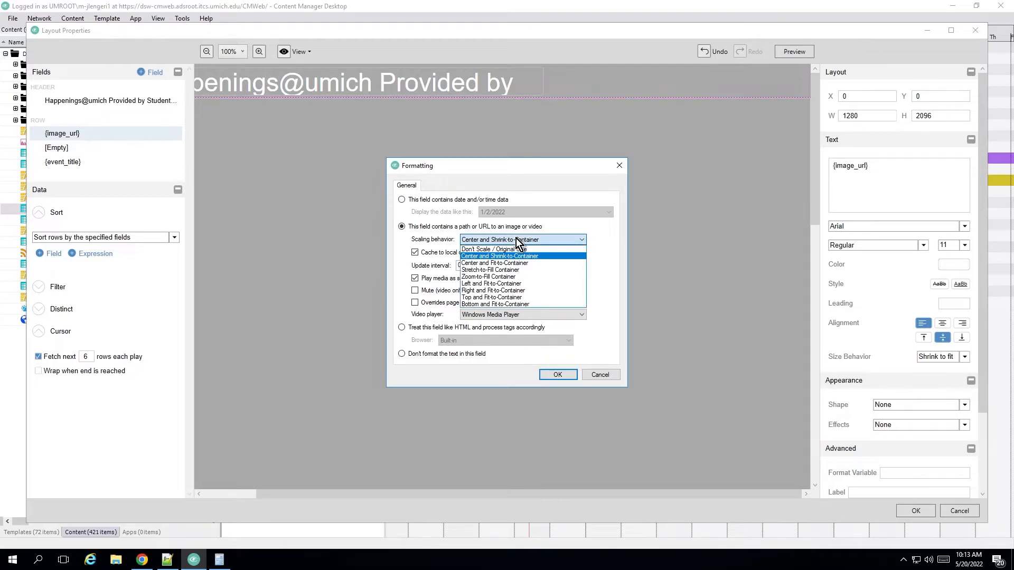
{"action": "left_click", "coordinate": [519, 239]}
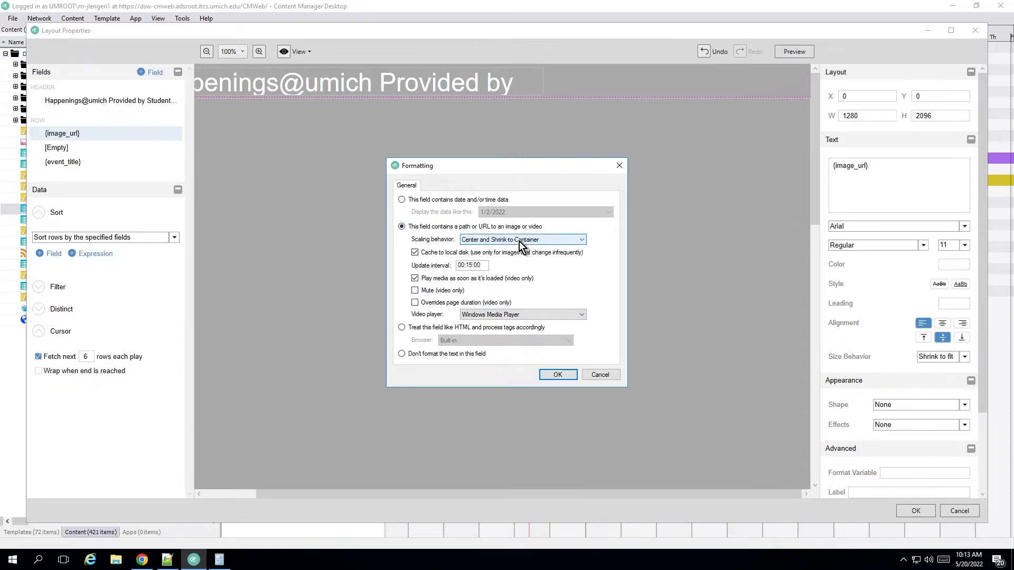
{"action": "left_click", "coordinate": [519, 241]}
{"action": "left_click", "coordinate": [518, 277]}
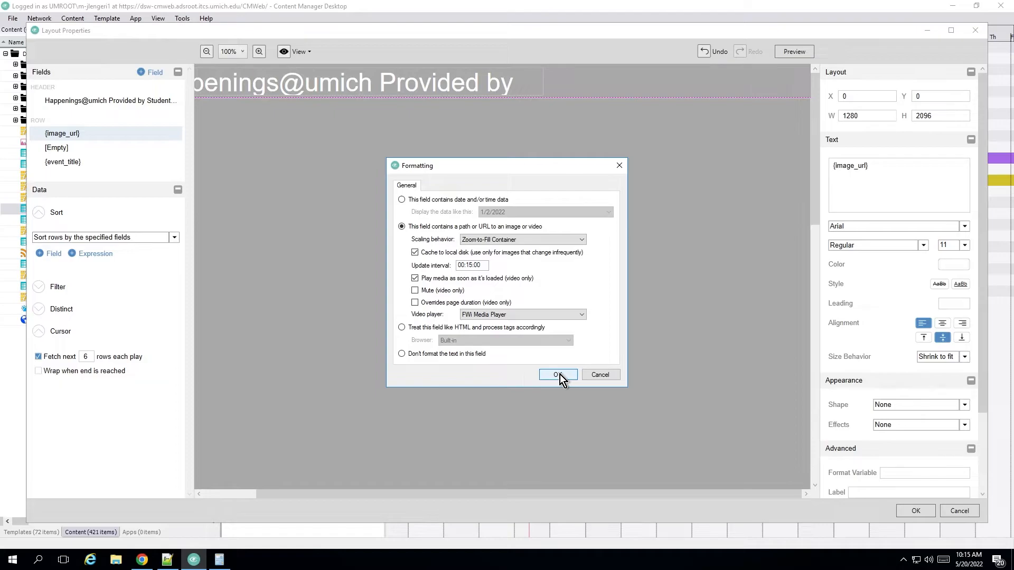
{"action": "left_click", "coordinate": [558, 375]}
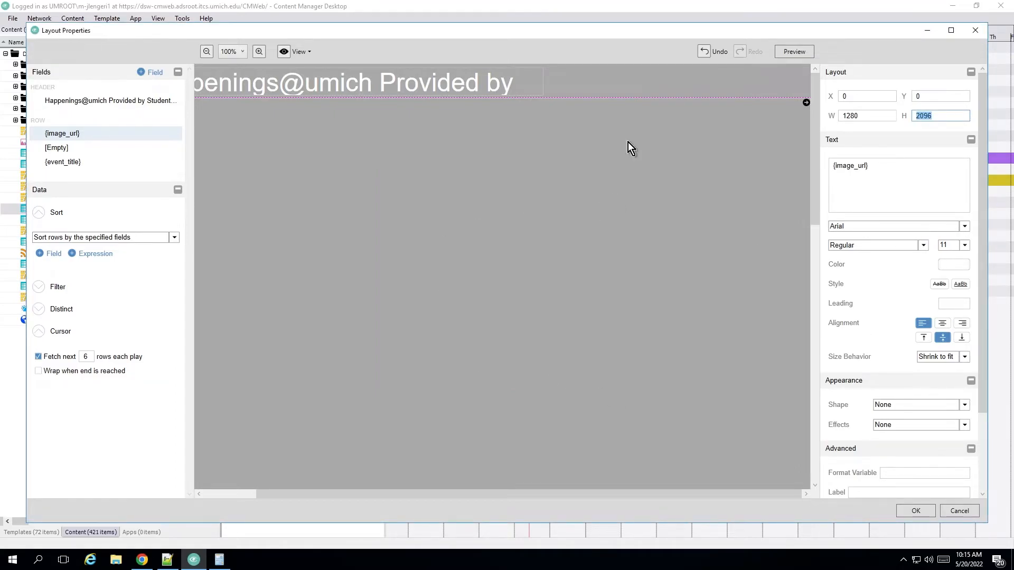
Step: Send the {image_url} field to the back, behind the event title
{"action": "left_click", "coordinate": [211, 52]}
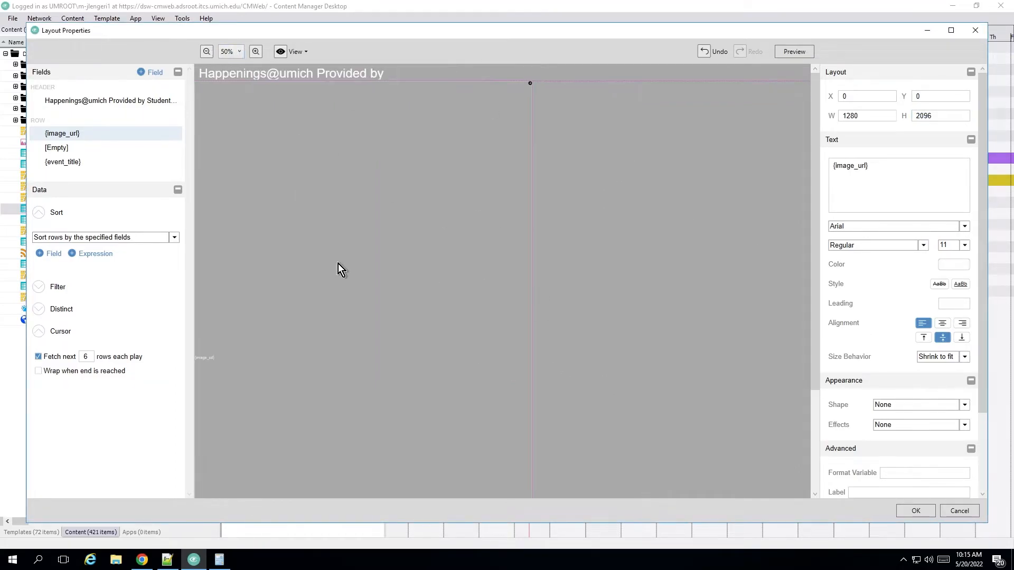
{"action": "double_click", "coordinate": [433, 333]}
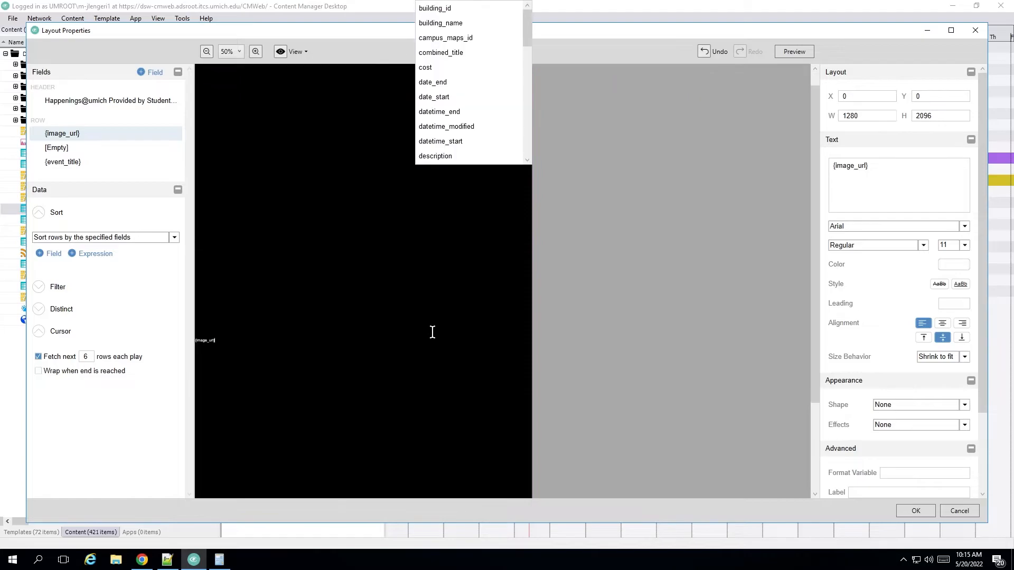
{"action": "left_click", "coordinate": [638, 303]}
{"action": "right_click", "coordinate": [392, 285]}
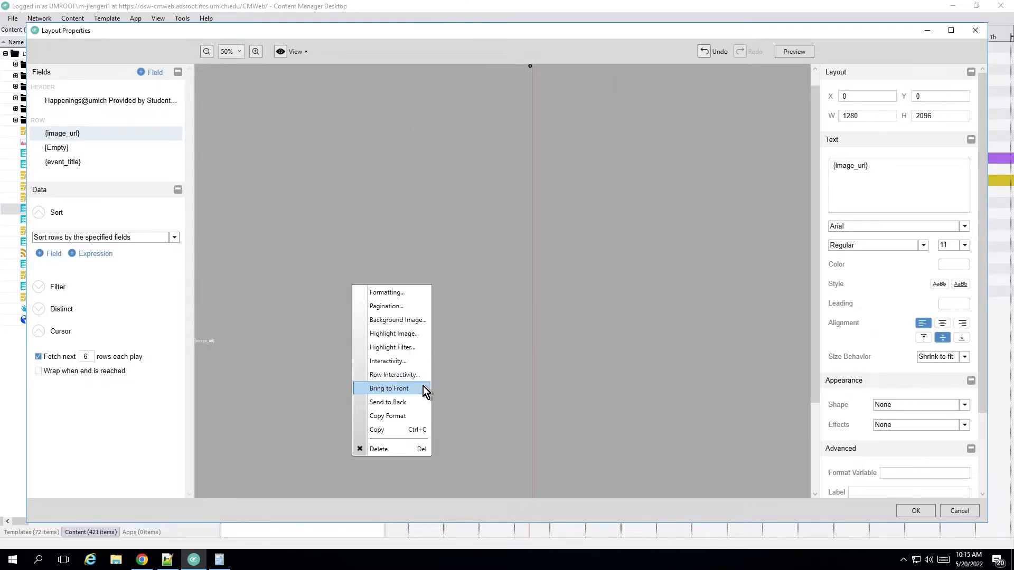
{"action": "left_click", "coordinate": [400, 403]}
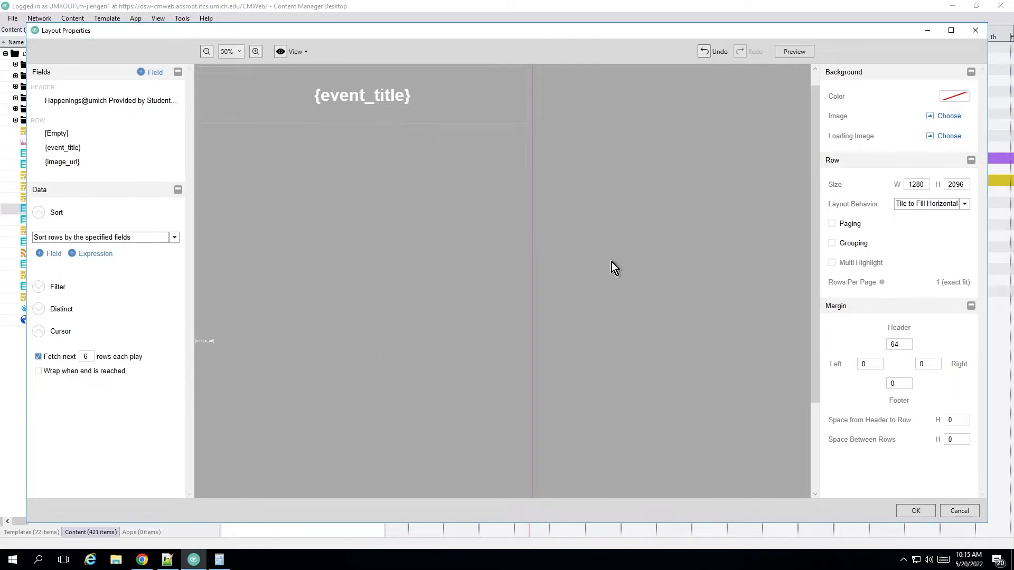
Step: Add a field without text to the row and set its size to 1280 wide by 2160 high
{"action": "left_click", "coordinate": [140, 72]}
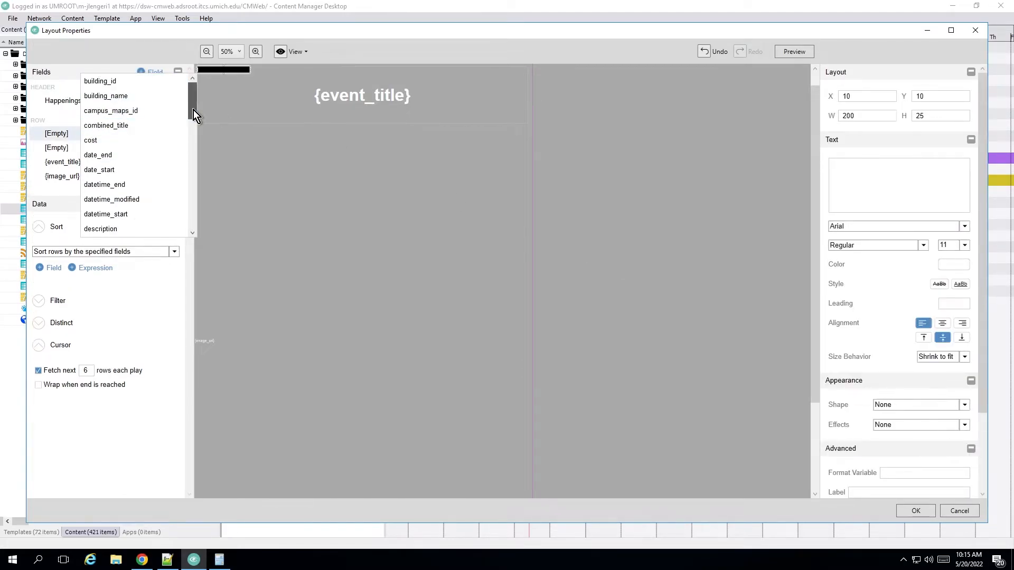
{"action": "left_click", "coordinate": [637, 194]}
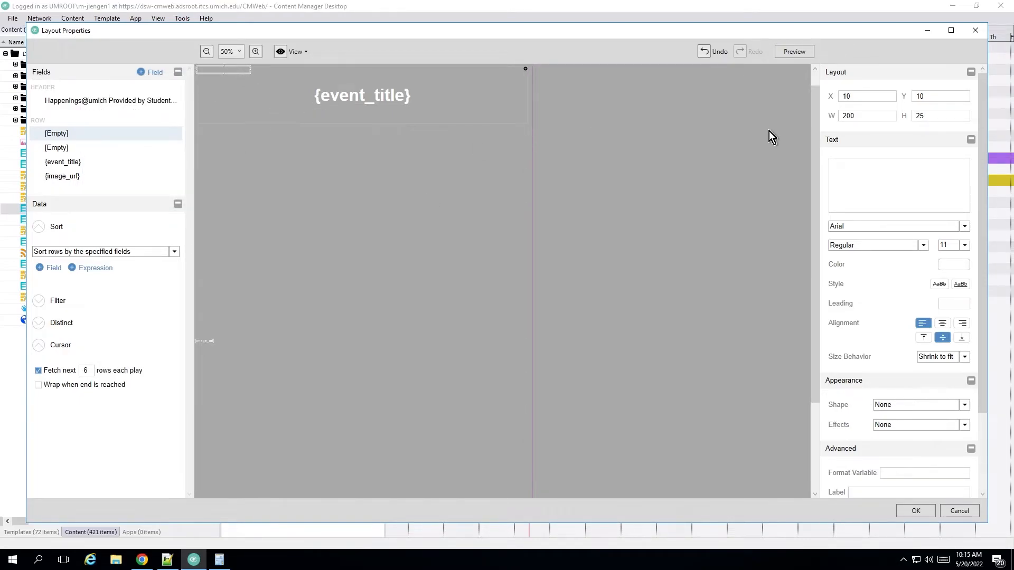
{"action": "double_click", "coordinate": [871, 116]}
{"action": "type", "text": "1280"}
{"action": "key", "text": "Tab"}
{"action": "type", "text": "2160"}
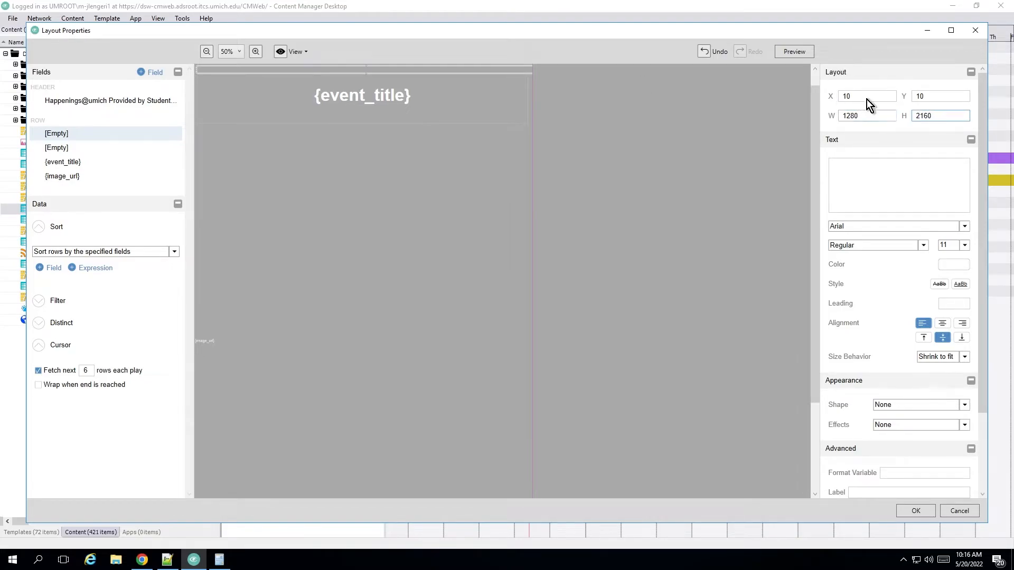
Step: Position the full-height empty field at X 0 and Y 0 in the row
{"action": "left_click", "coordinate": [864, 101]}
{"action": "key", "text": "BackSpace"}
{"action": "key", "text": "BackSpace"}
{"action": "type", "text": "0"}
{"action": "key", "text": "Tab"}
{"action": "type", "text": "0"}
{"action": "left_click", "coordinate": [754, 200]}
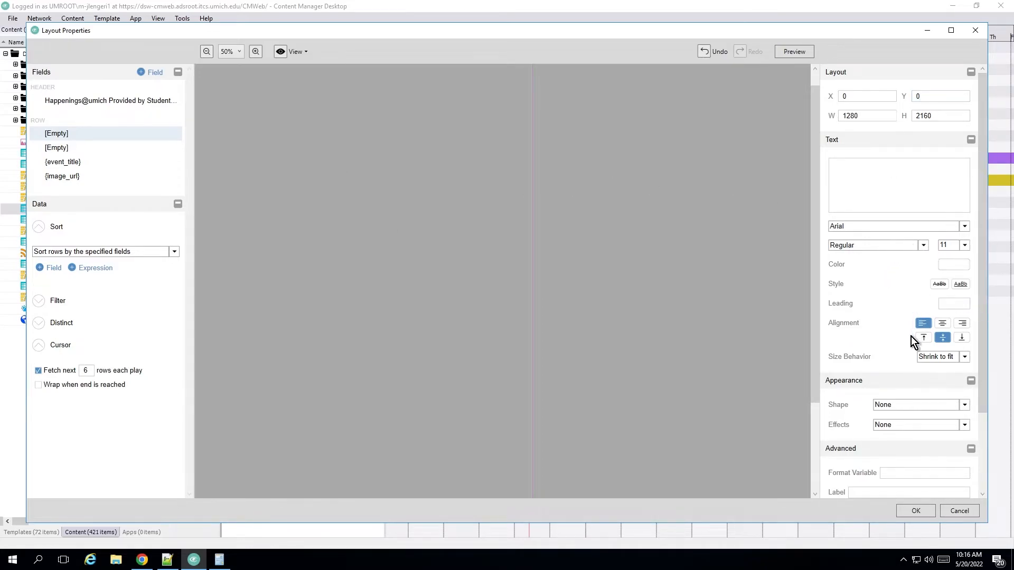
Step: Give the full-height empty field a Rectangle shape with no border and a dark blue fill
{"action": "scroll", "coordinate": [910, 345], "scroll_direction": "down", "scroll_amount": 3}
{"action": "left_click", "coordinate": [965, 328]}
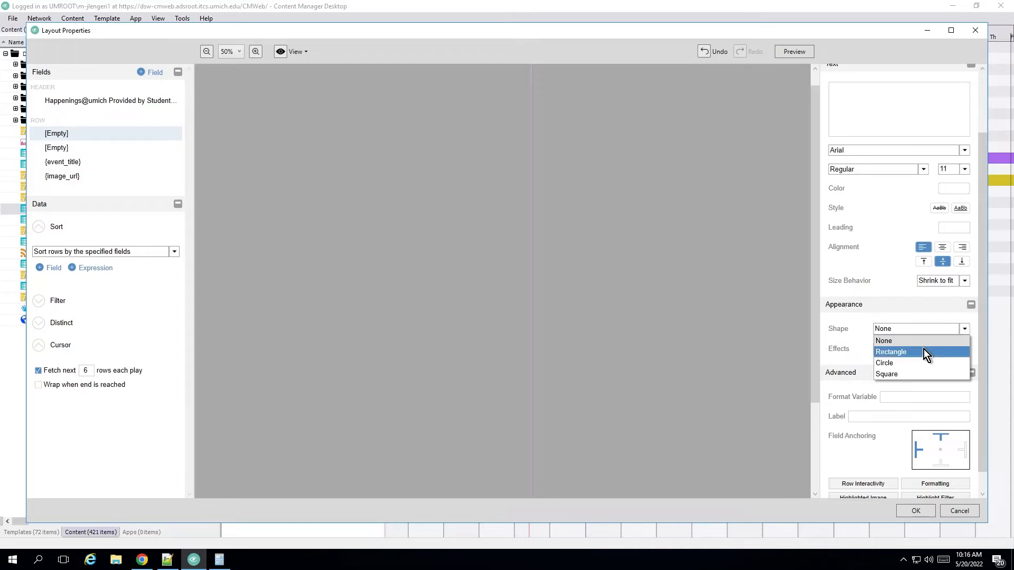
{"action": "left_click", "coordinate": [923, 351]}
{"action": "left_click", "coordinate": [956, 348]}
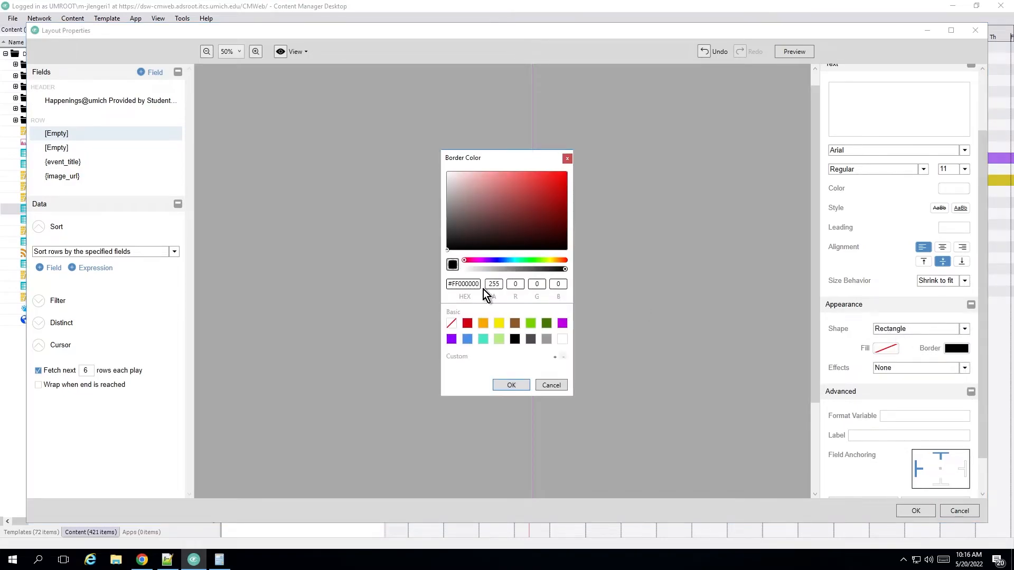
{"action": "left_click", "coordinate": [452, 323]}
{"action": "left_click", "coordinate": [509, 384]}
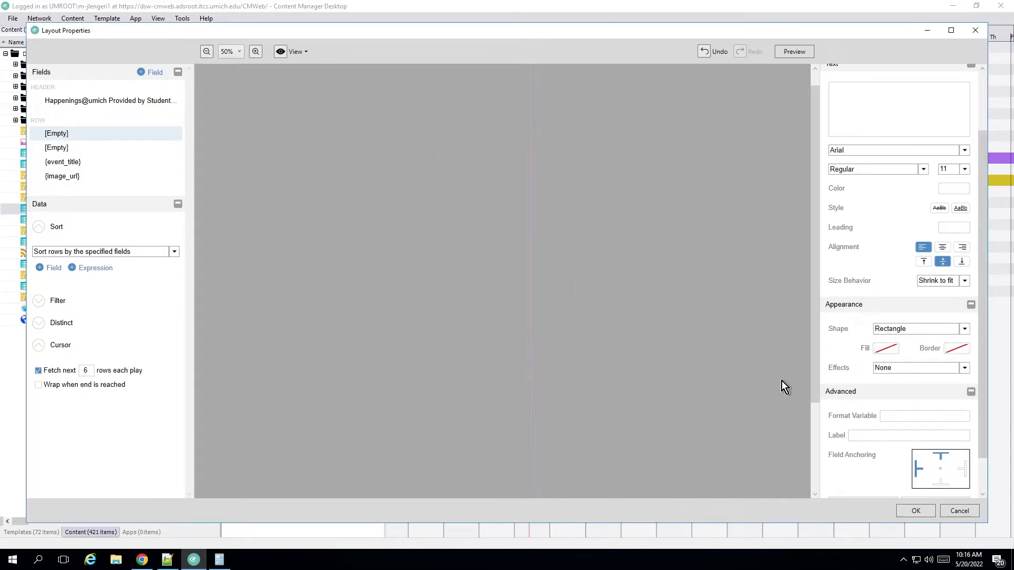
{"action": "left_click", "coordinate": [886, 348]}
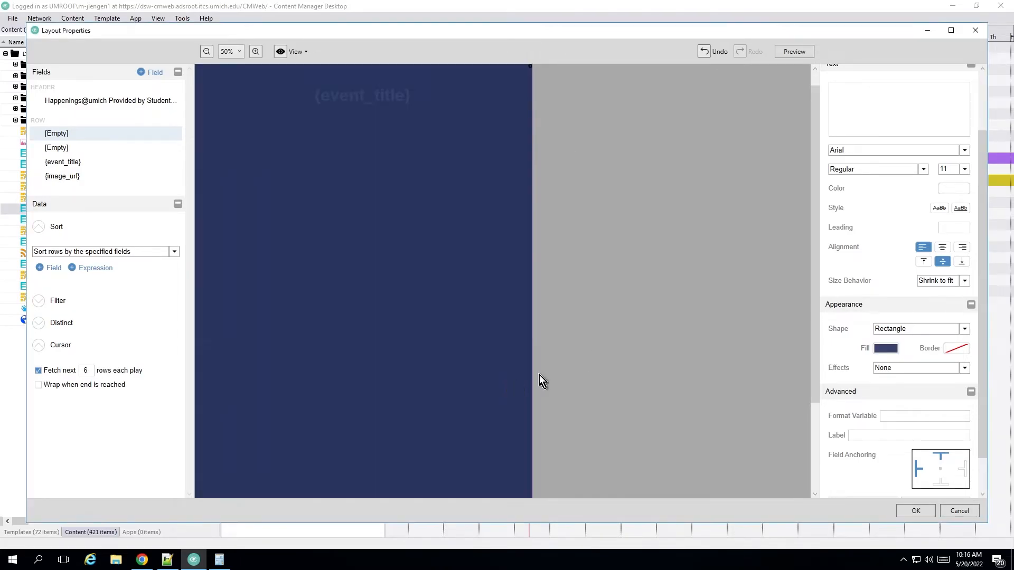
Step: Layer the dark blue rectangle behind the event title and move the {image_url} field beneath it in the row's field order
{"action": "right_click", "coordinate": [413, 315]}
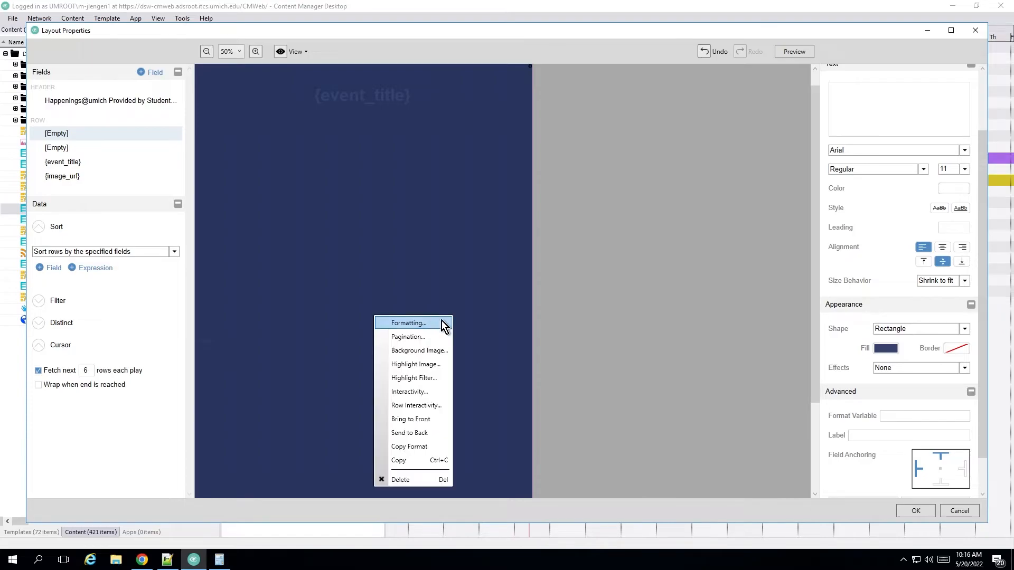
{"action": "left_click", "coordinate": [442, 435]}
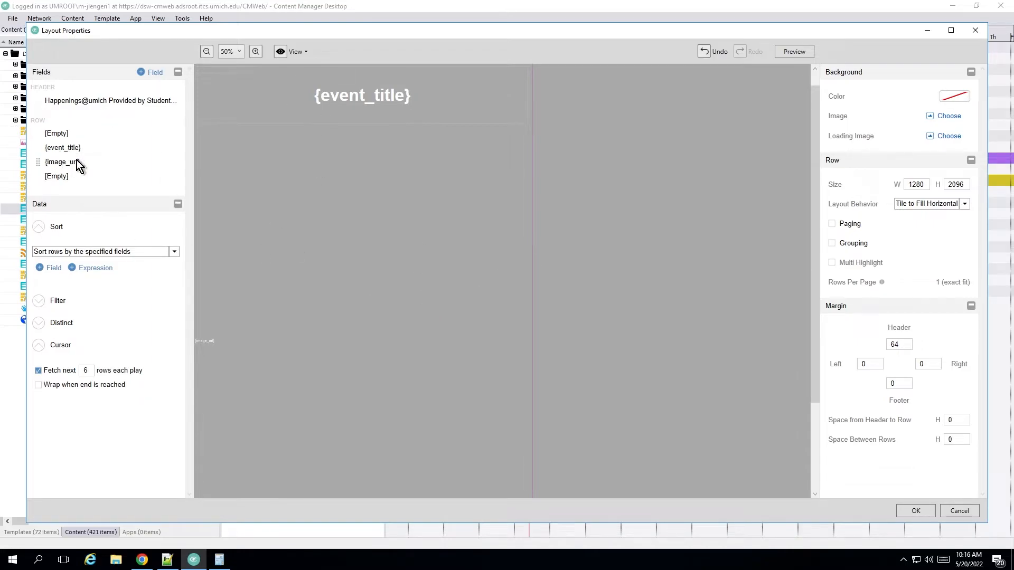
{"action": "left_click_drag", "start_coordinate": [41, 164], "coordinate": [41, 182]}
Step: Delete the leftover empty field from the row and check the stacking of the remaining title, rectangle and image fields
{"action": "left_click", "coordinate": [63, 134]}
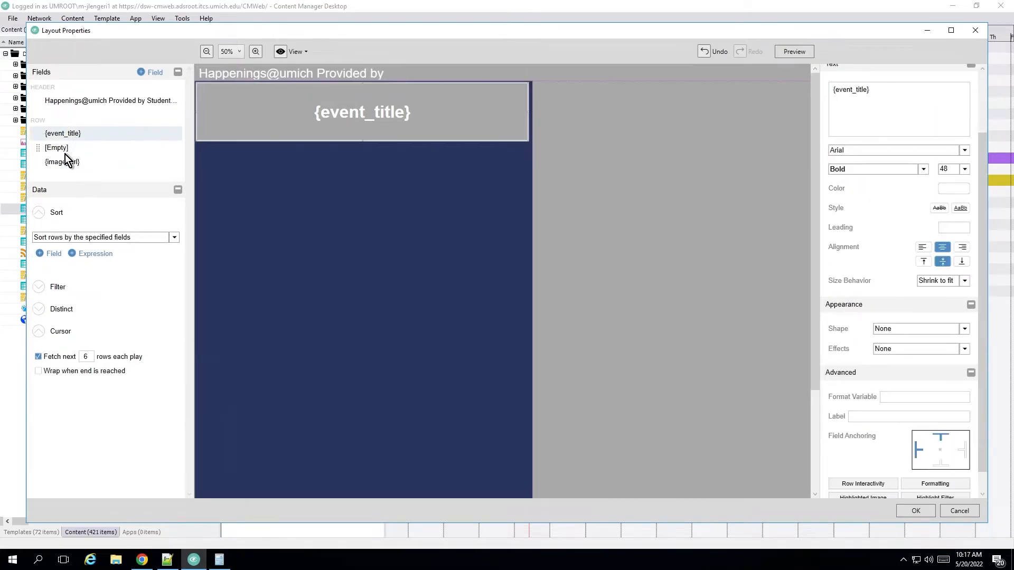
{"action": "left_click", "coordinate": [65, 151]}
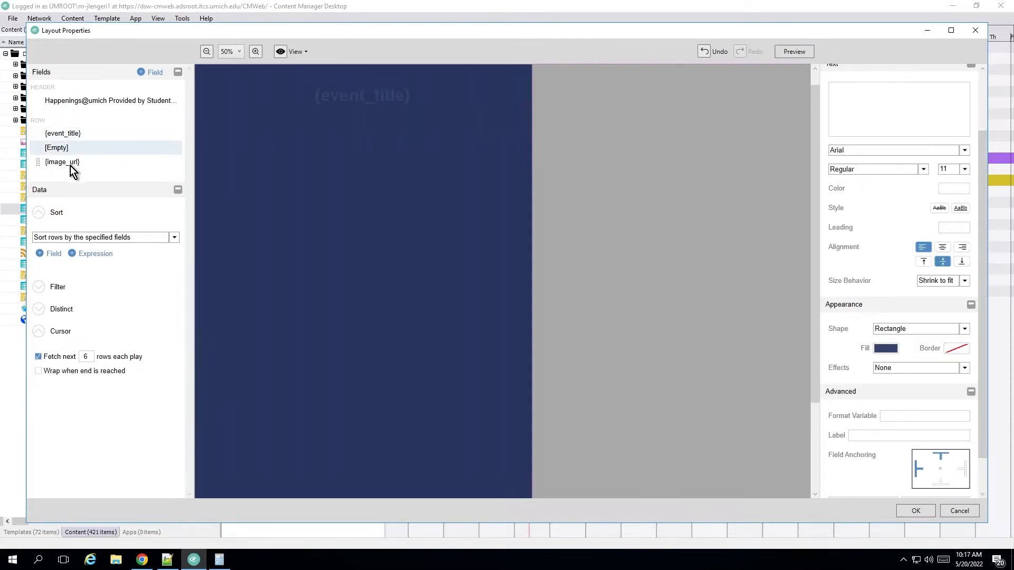
{"action": "left_click", "coordinate": [77, 135]}
{"action": "left_click", "coordinate": [66, 151]}
{"action": "left_click", "coordinate": [71, 162]}
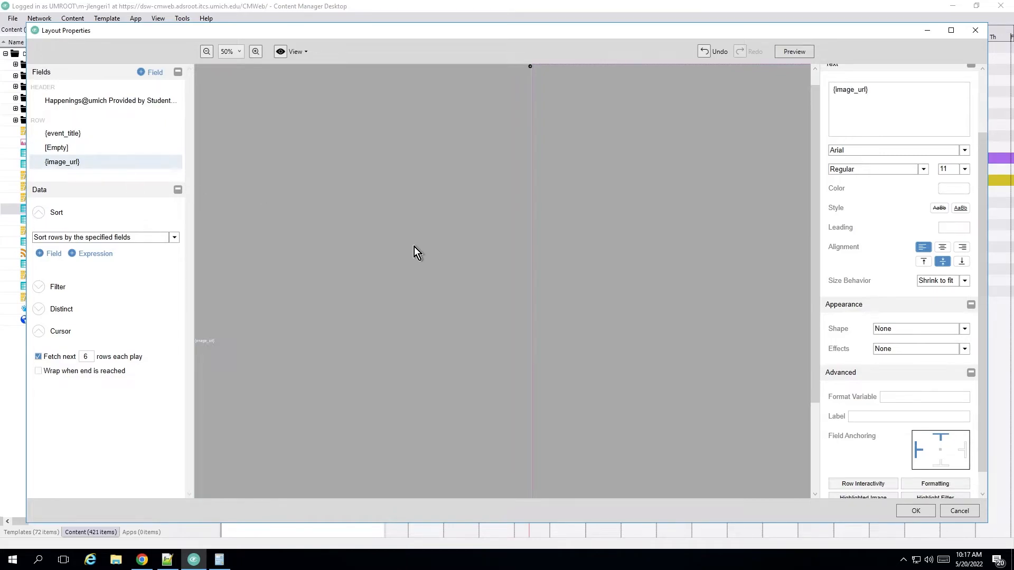
{"action": "left_click", "coordinate": [66, 135]}
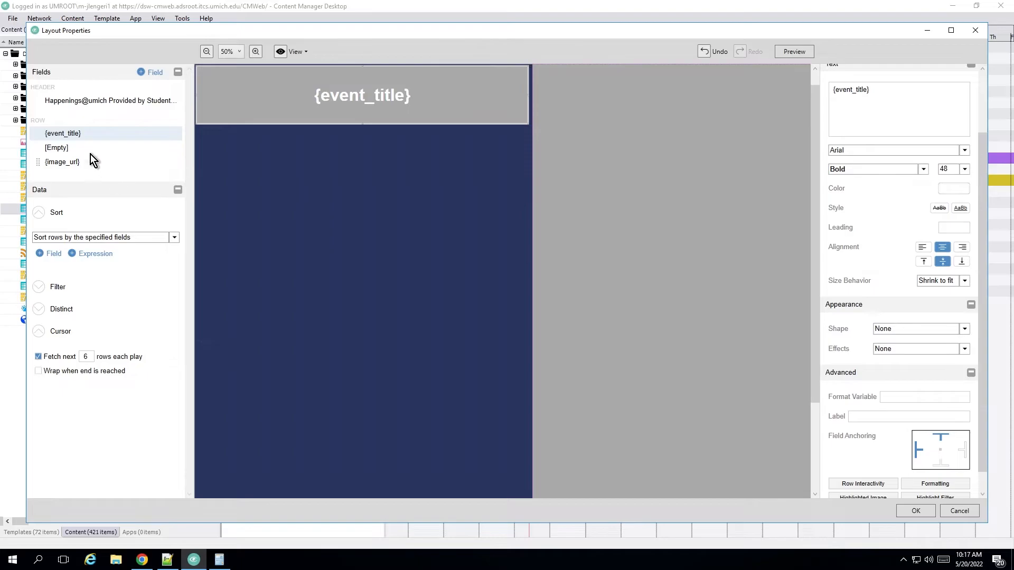
Step: Add a {date_start} field to the row, place it just below the event title and enlarge it to nearly half the row's width
{"action": "left_click", "coordinate": [147, 73]}
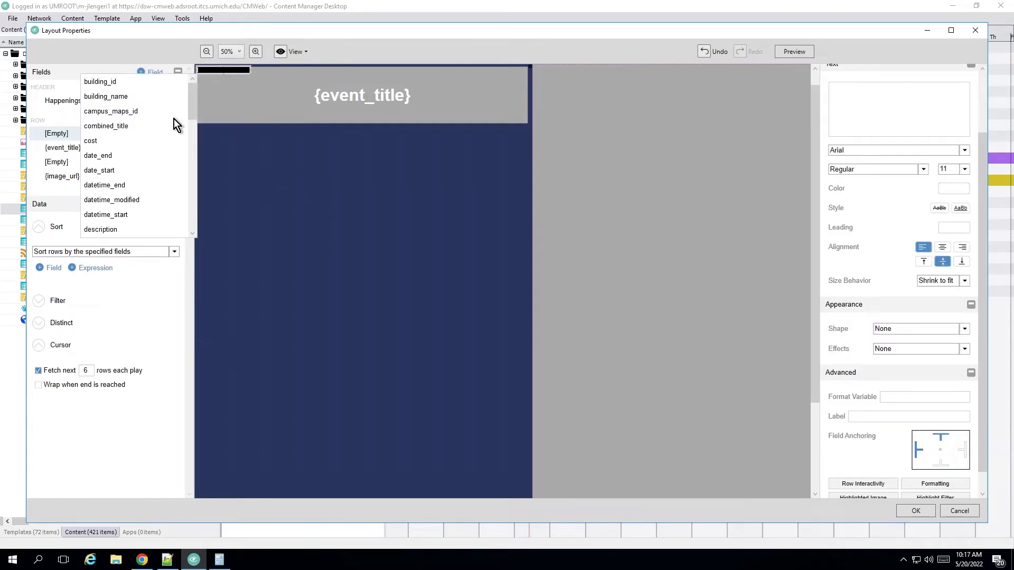
{"action": "left_click", "coordinate": [135, 171]}
{"action": "left_click_drag", "start_coordinate": [243, 77], "coordinate": [356, 176]}
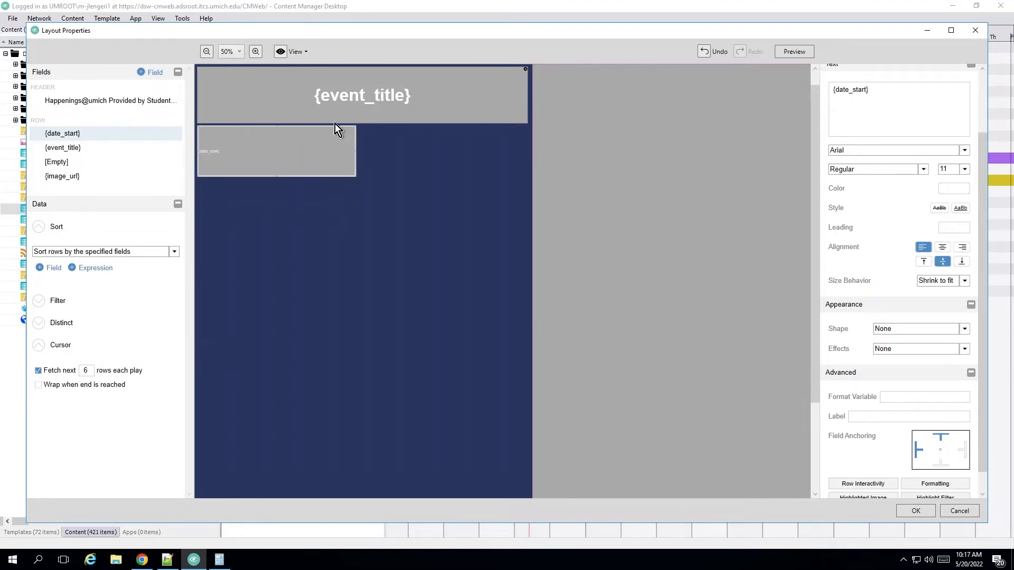
Step: Copy the format of the {event_title} field and paste it onto the {date_start} field
{"action": "left_click", "coordinate": [383, 100]}
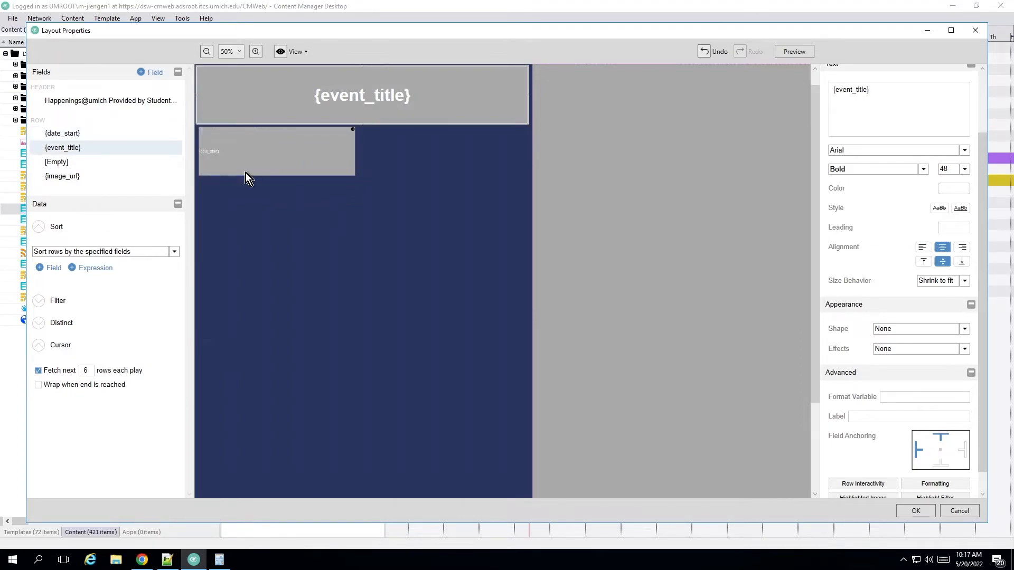
{"action": "right_click", "coordinate": [379, 85]}
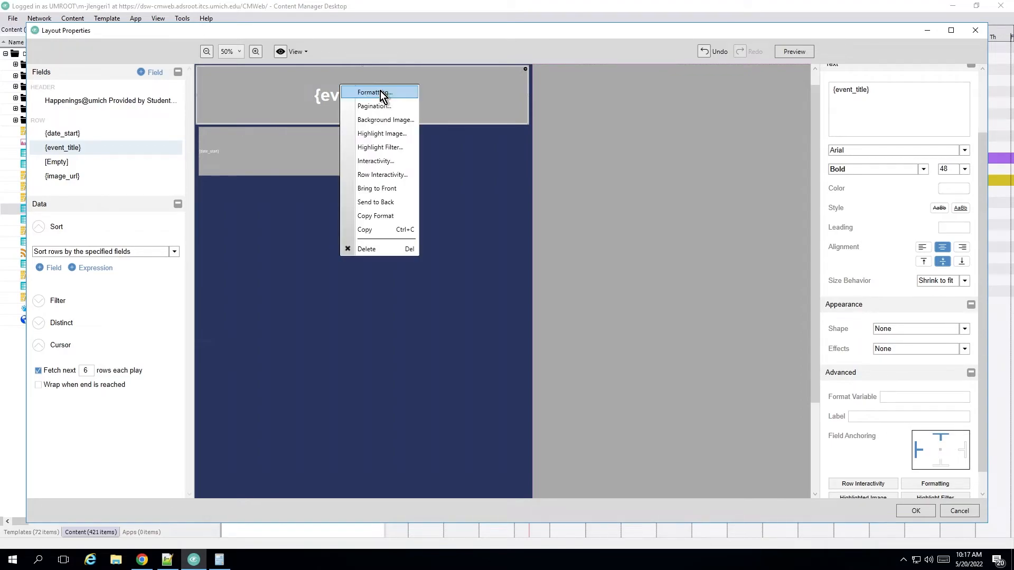
{"action": "left_click", "coordinate": [390, 216]}
{"action": "left_click", "coordinate": [248, 154]}
{"action": "right_click", "coordinate": [248, 154]}
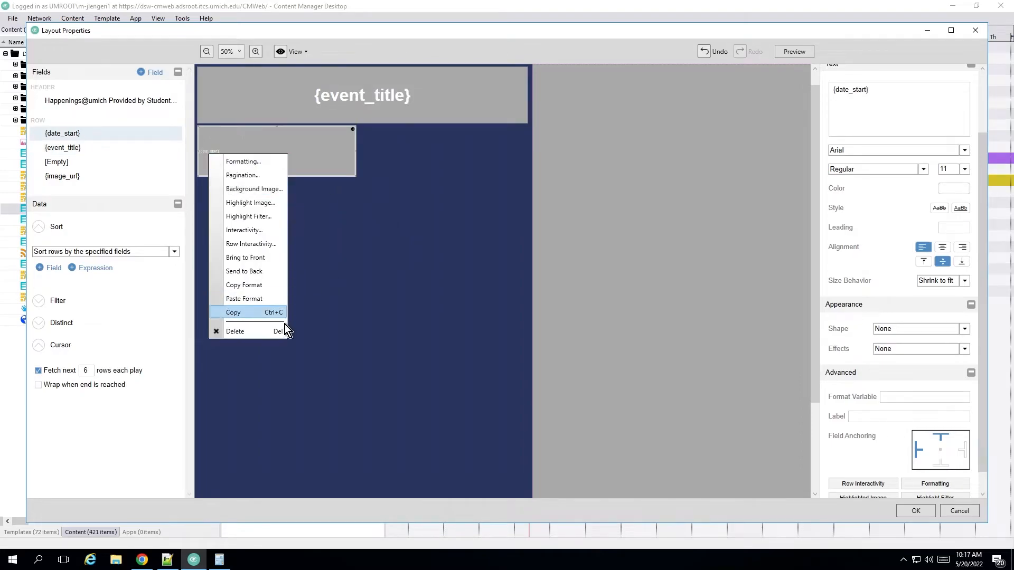
{"action": "left_click", "coordinate": [261, 299]}
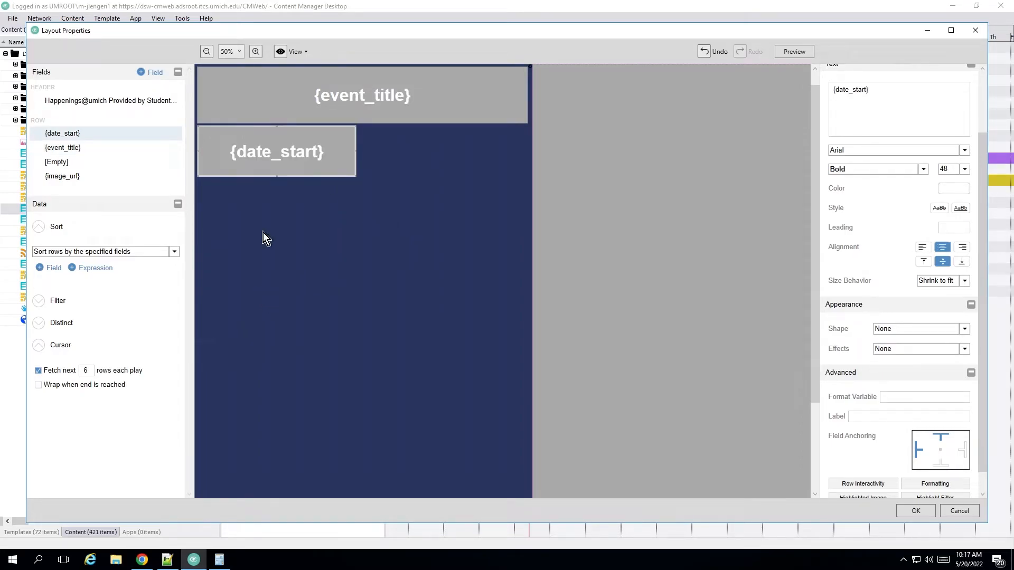
Step: Set the {date_start} text to Regular at 36 points and reduce the field's height
{"action": "left_click", "coordinate": [924, 172]}
{"action": "left_click", "coordinate": [872, 179]}
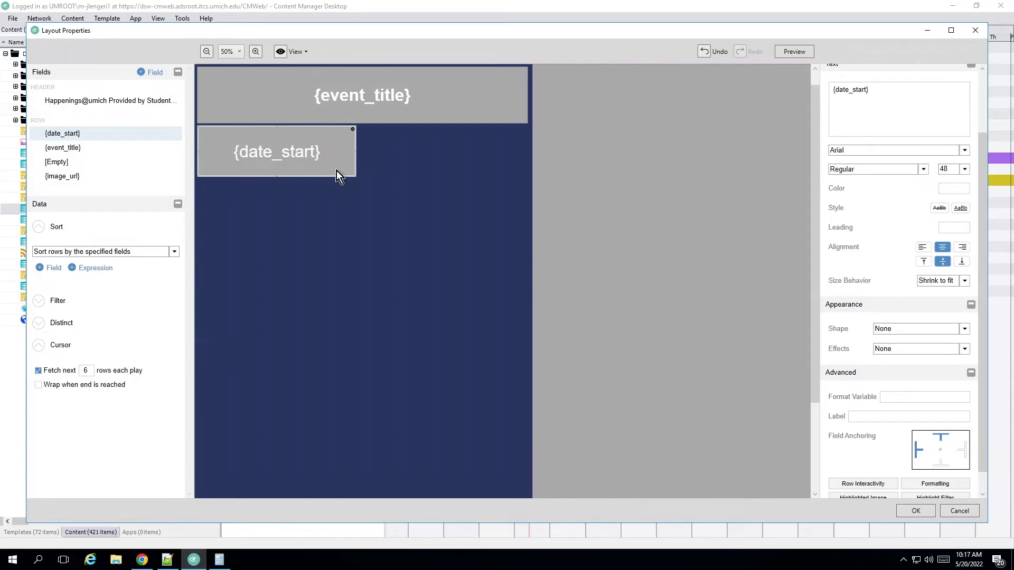
{"action": "left_click", "coordinate": [964, 170]}
{"action": "left_click", "coordinate": [950, 211]}
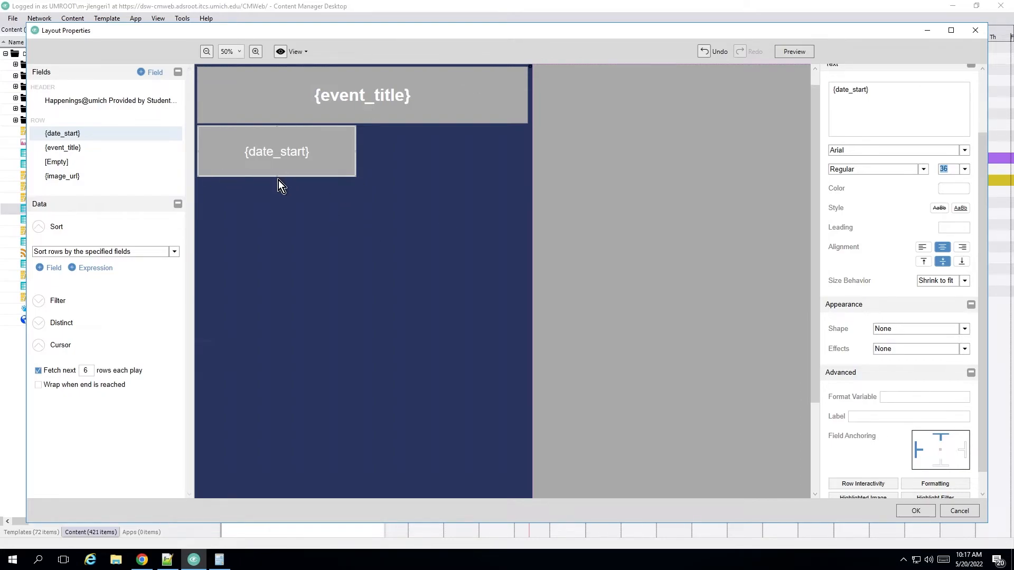
{"action": "left_click_drag", "start_coordinate": [278, 175], "coordinate": [279, 161]}
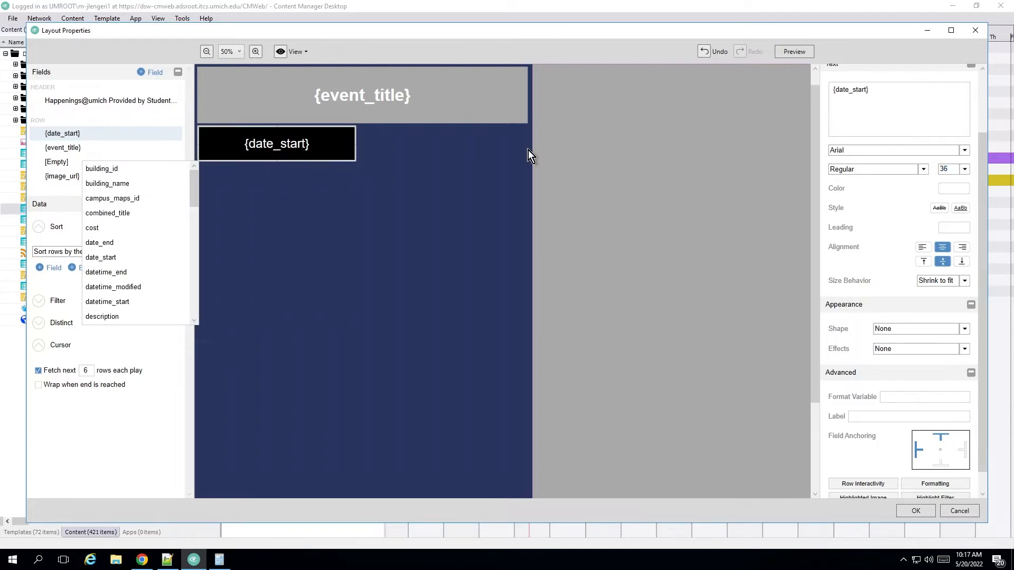
Step: Switch to the events JSON feed in Chrome and examine how the date_start value is written
{"action": "right_click", "coordinate": [306, 143]}
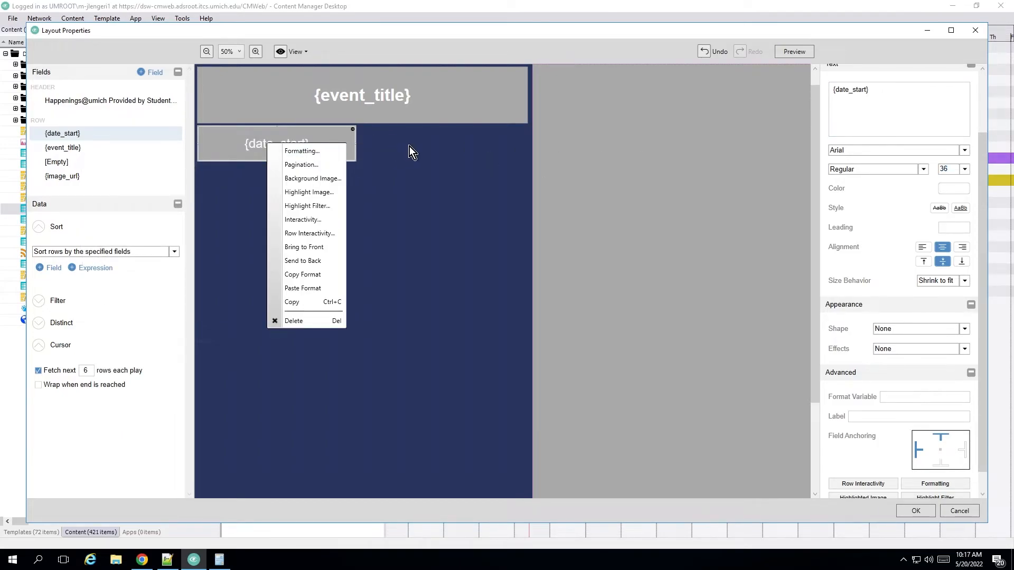
{"action": "left_click", "coordinate": [141, 560]}
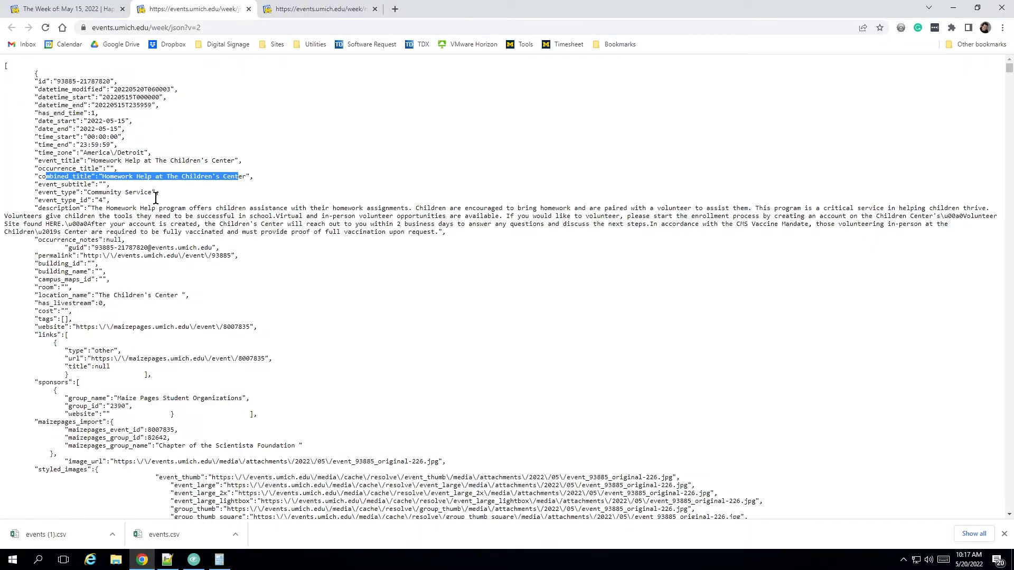
{"action": "left_click_drag", "start_coordinate": [91, 130], "coordinate": [125, 122]}
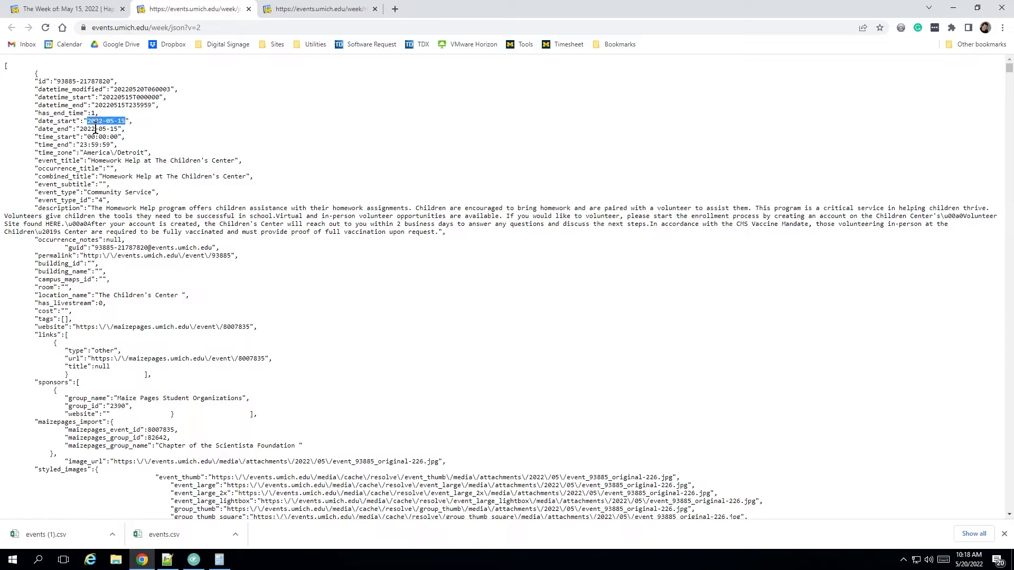
Step: Return to Content Manager and format the {date_start} field as date/time data displayed like "Sunday"
{"action": "left_click", "coordinate": [192, 561]}
{"action": "right_click", "coordinate": [278, 137]}
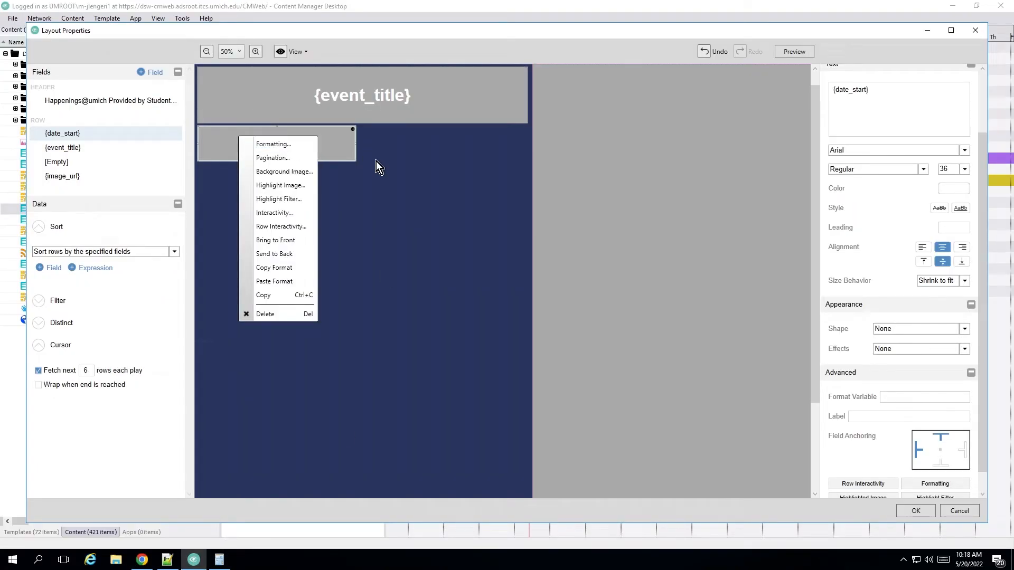
{"action": "left_click", "coordinate": [285, 145]}
{"action": "left_click", "coordinate": [444, 200]}
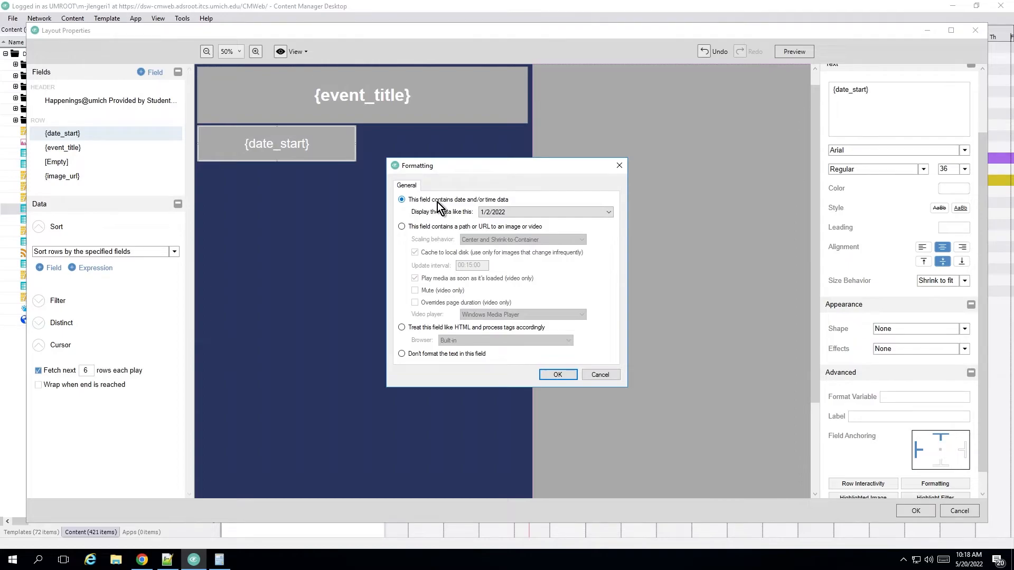
{"action": "left_click_drag", "start_coordinate": [610, 252], "coordinate": [595, 417]}
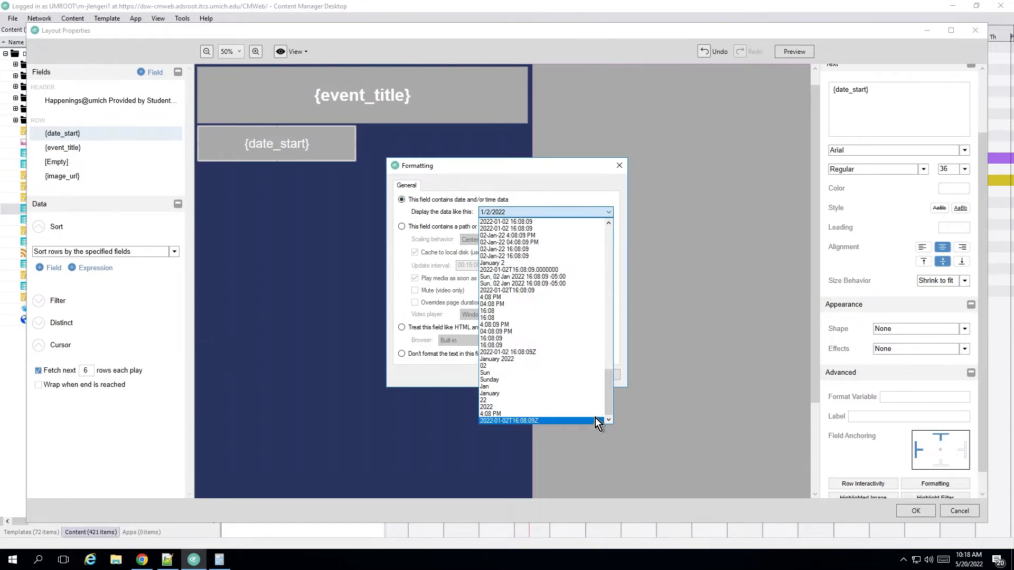
{"action": "left_click", "coordinate": [514, 379]}
{"action": "left_click", "coordinate": [558, 375]}
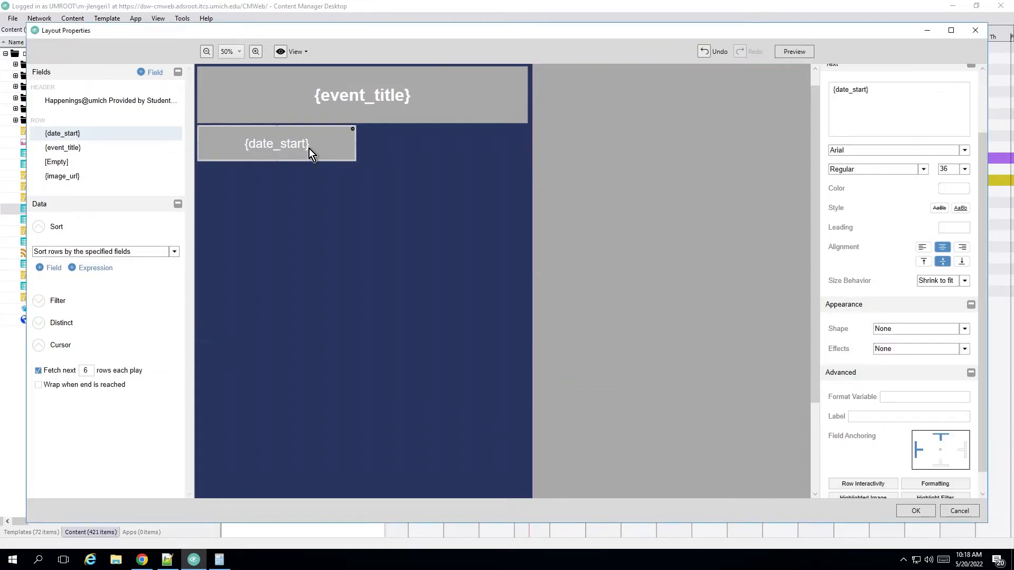
Step: Duplicate the {date_start} field and place the copy beside the original, just below the event title
{"action": "right_click", "coordinate": [256, 148]}
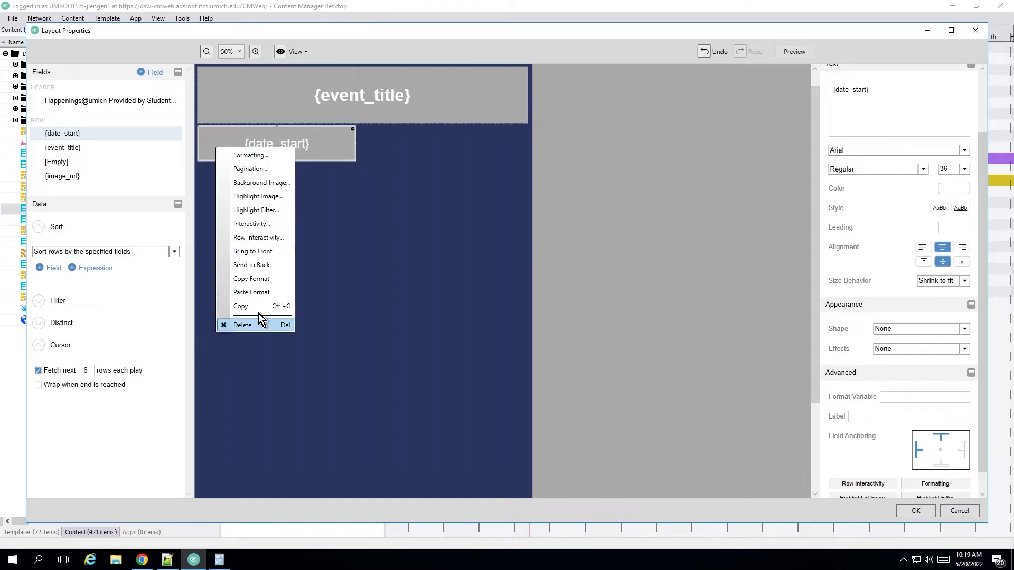
{"action": "left_click", "coordinate": [315, 294]}
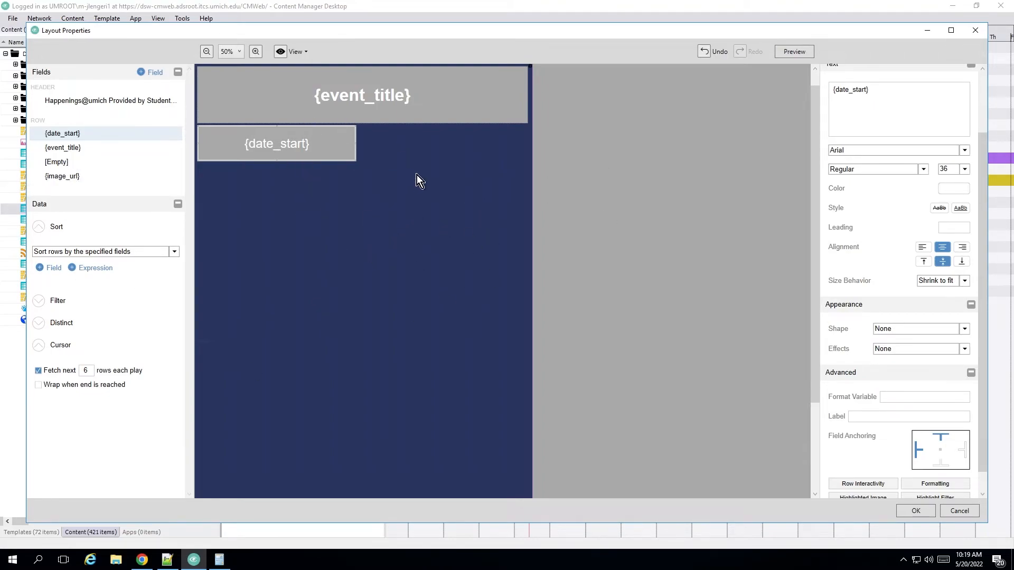
{"action": "key", "text": "ctrl+v"}
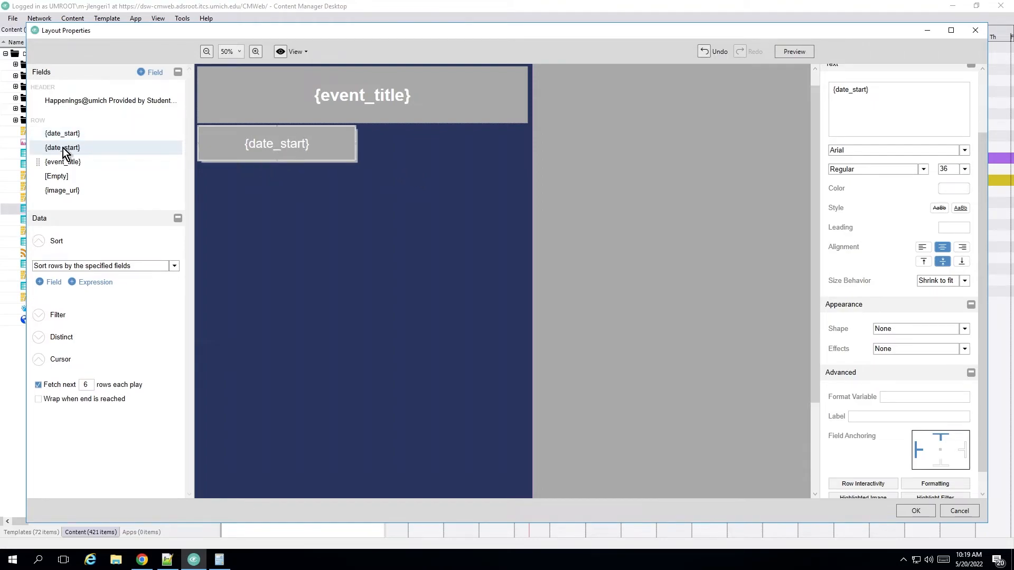
{"action": "left_click", "coordinate": [55, 135]}
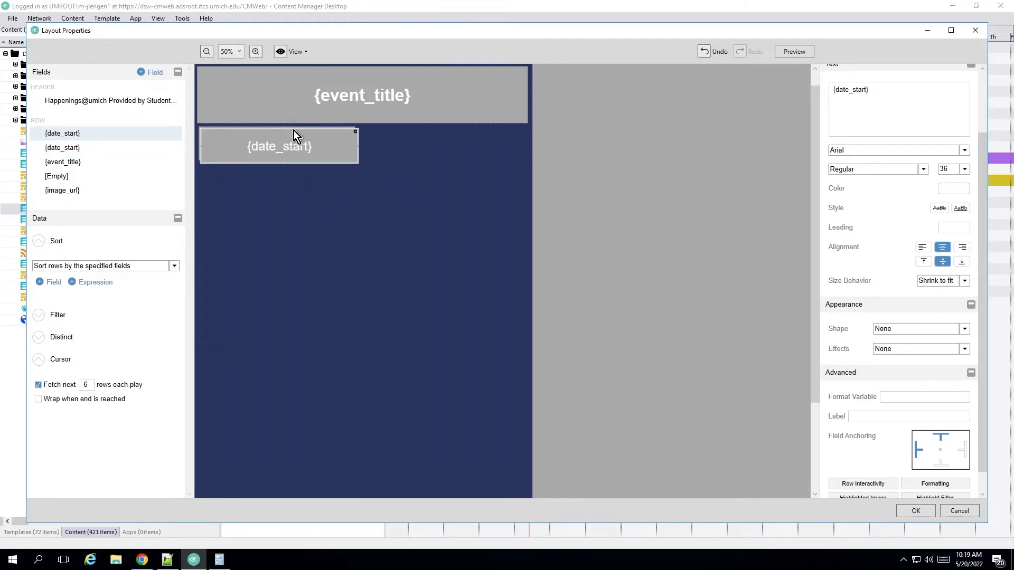
{"action": "left_click_drag", "start_coordinate": [293, 128], "coordinate": [457, 127]}
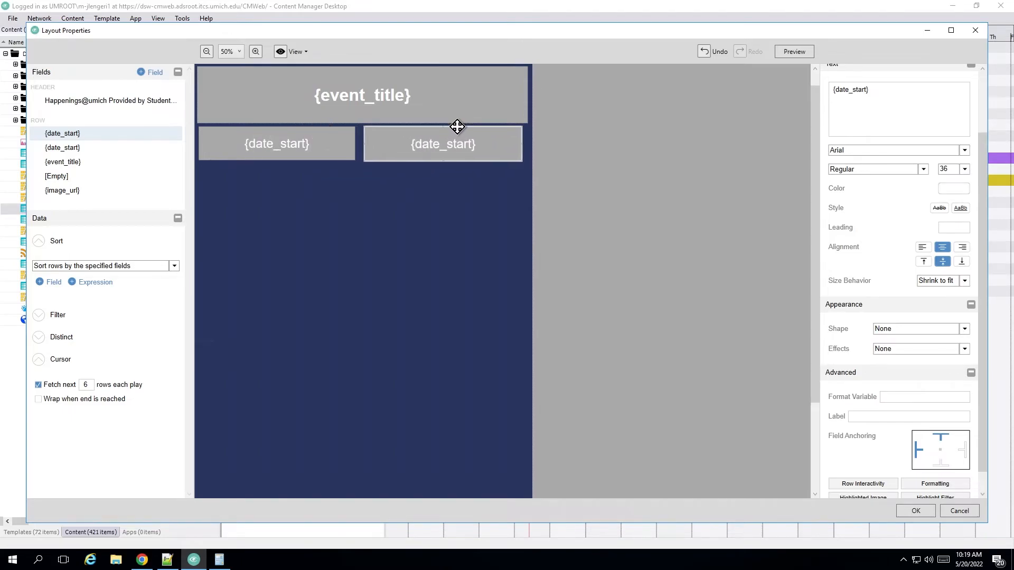
Step: Compare the positions of the two {date_start} fields and set the copy's Y position to 238
{"action": "scroll", "coordinate": [954, 185], "scroll_direction": "up", "scroll_amount": 2}
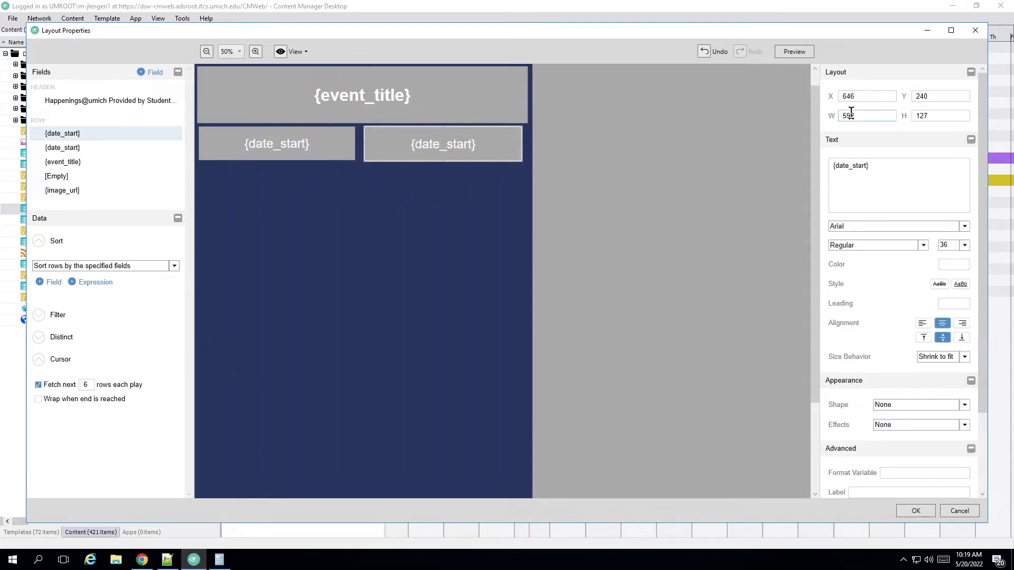
{"action": "double_click", "coordinate": [878, 96]}
{"action": "left_click", "coordinate": [70, 148]}
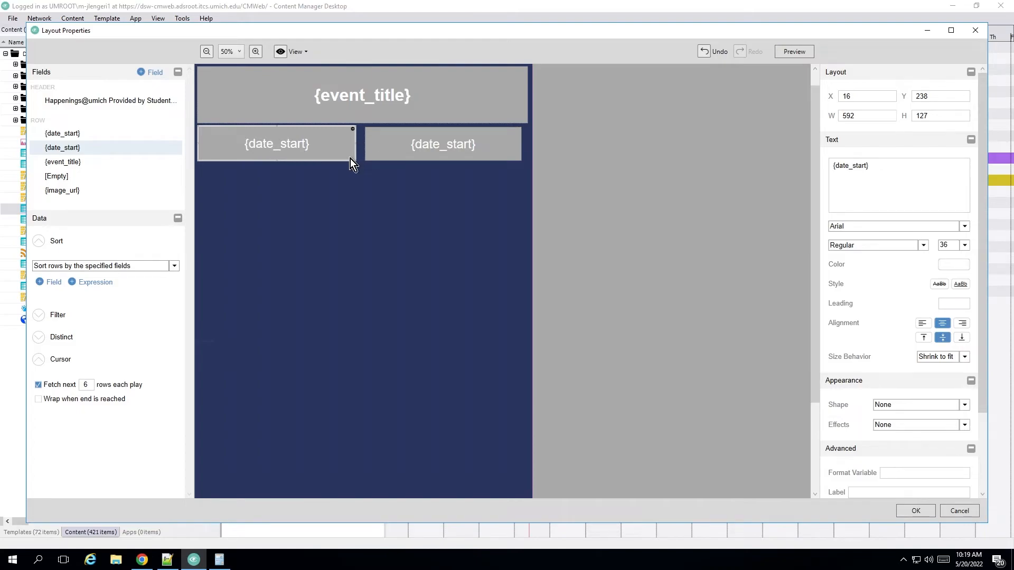
{"action": "left_click", "coordinate": [458, 150]}
{"action": "double_click", "coordinate": [939, 95]}
{"action": "type", "text": "238"}
{"action": "left_click", "coordinate": [617, 172]}
Step: Change the copied {date_start} field's date format so the data is displayed like "02"
{"action": "right_click", "coordinate": [471, 147]}
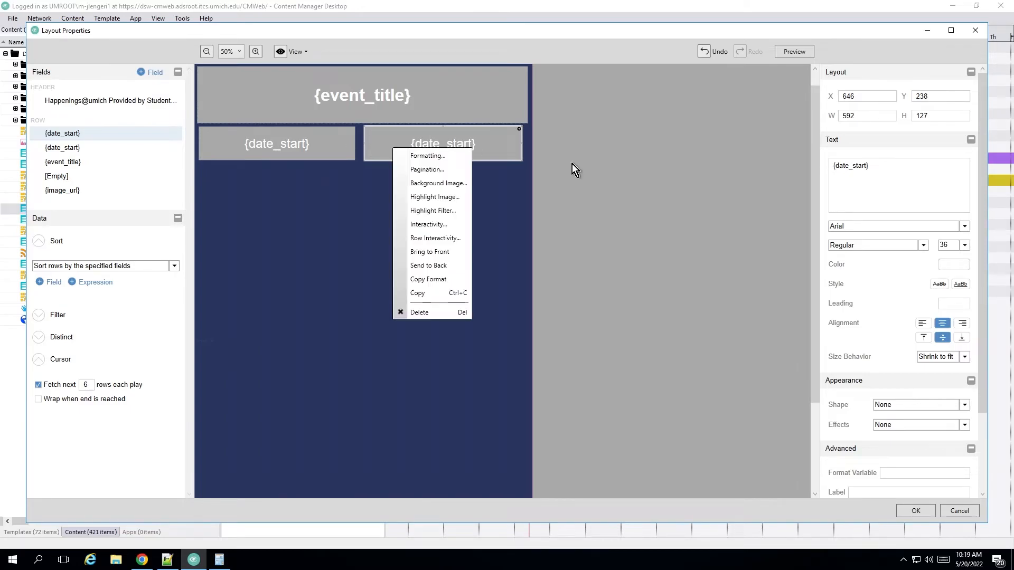
{"action": "left_click", "coordinate": [428, 156]}
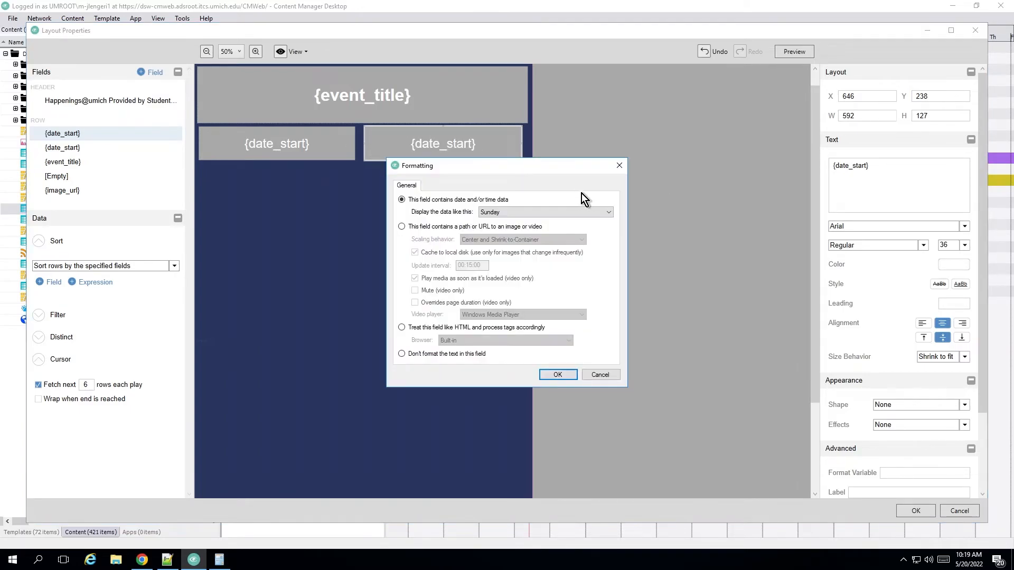
{"action": "left_click", "coordinate": [528, 212]}
{"action": "left_click", "coordinate": [533, 375]}
{"action": "left_click", "coordinate": [549, 375]}
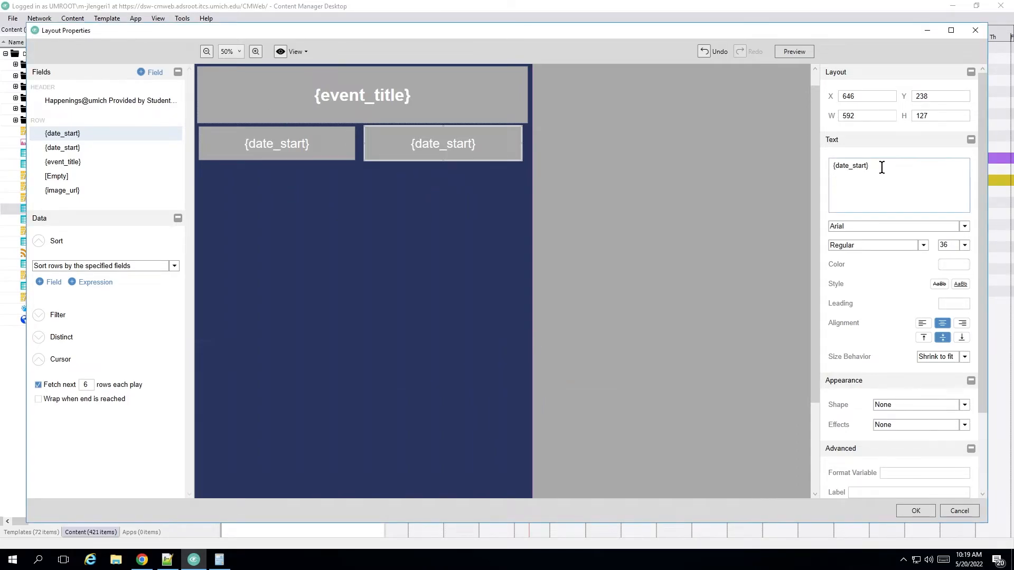
Step: Replace the copied field's {date_start} text with the {time_start} data variable
{"action": "left_click_drag", "start_coordinate": [882, 167], "coordinate": [810, 157]}
{"action": "left_click", "coordinate": [893, 190]}
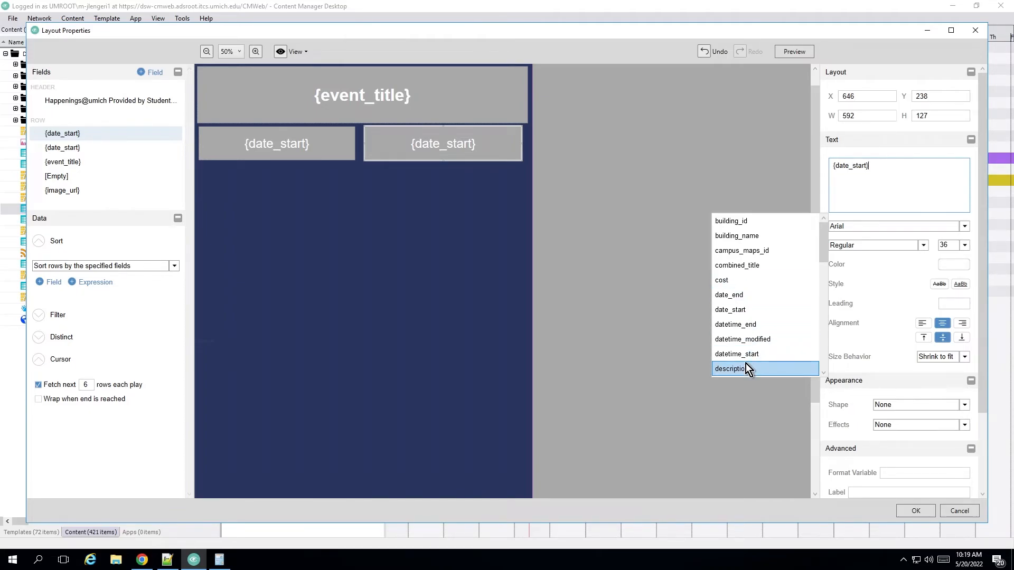
{"action": "scroll", "coordinate": [765, 308], "scroll_direction": "down", "scroll_amount": 5}
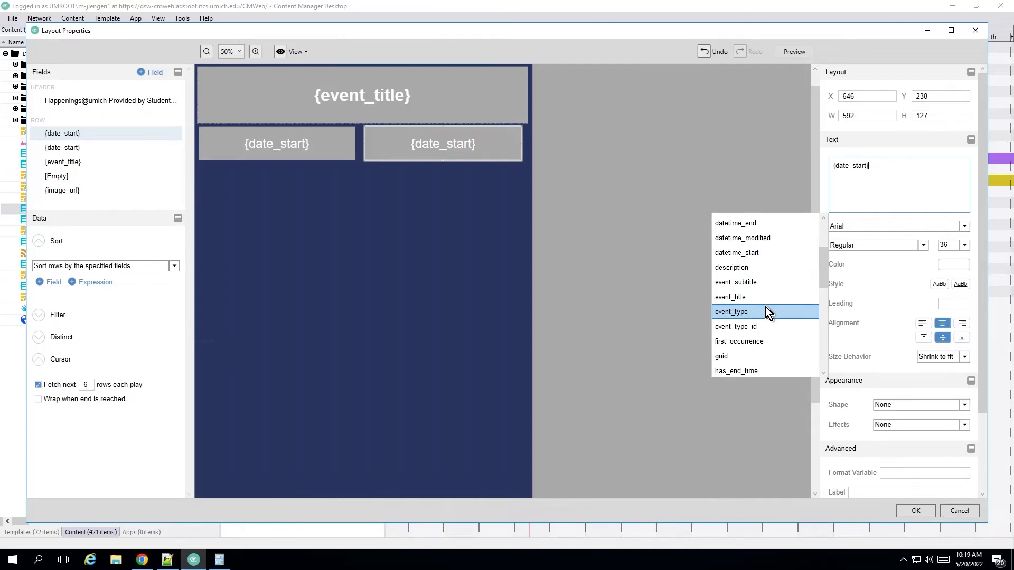
{"action": "scroll", "coordinate": [765, 309], "scroll_direction": "down", "scroll_amount": 6}
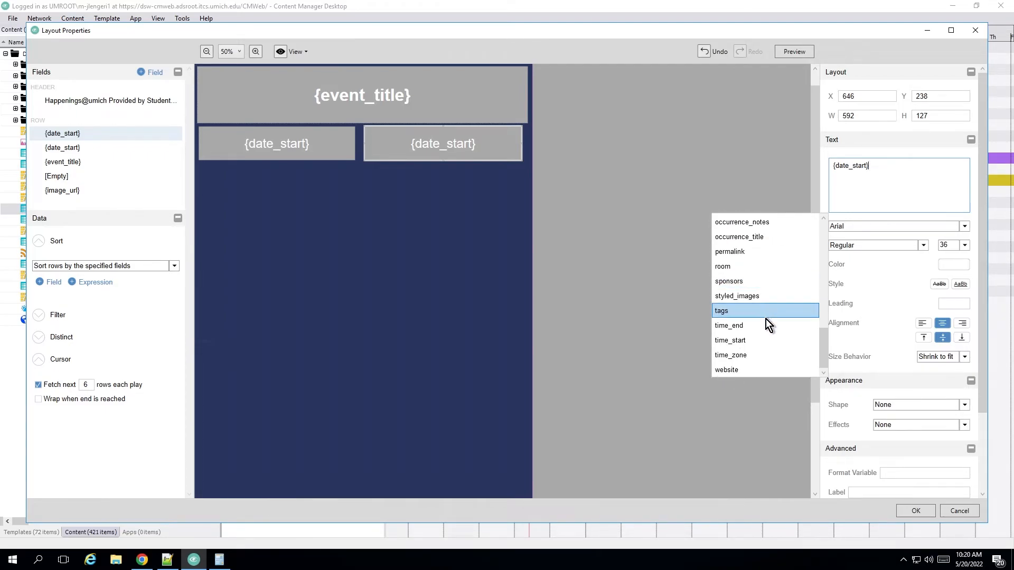
{"action": "left_click", "coordinate": [750, 344]}
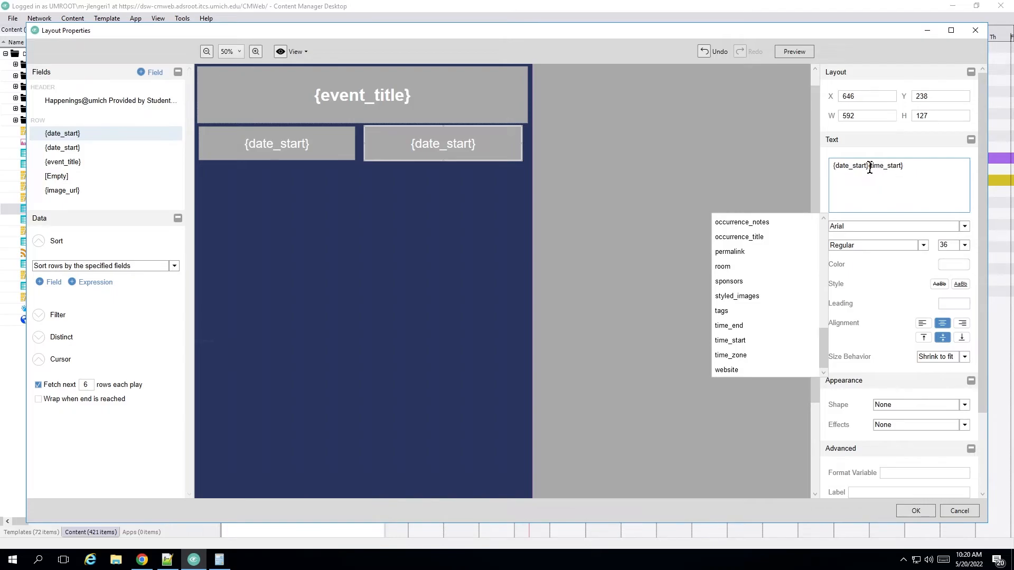
{"action": "left_click_drag", "start_coordinate": [867, 169], "coordinate": [708, 165]}
{"action": "key", "text": "BackSpace"}
{"action": "left_click", "coordinate": [642, 214]}
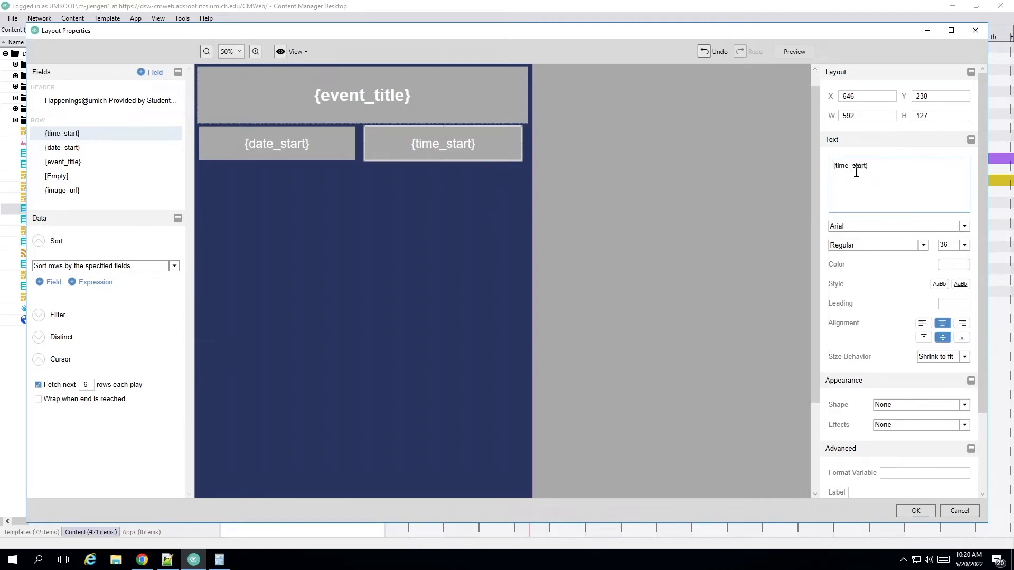
Step: Review the date and time formatting of the {time_start} field
{"action": "double_click", "coordinate": [387, 147]}
{"action": "left_click", "coordinate": [618, 181]}
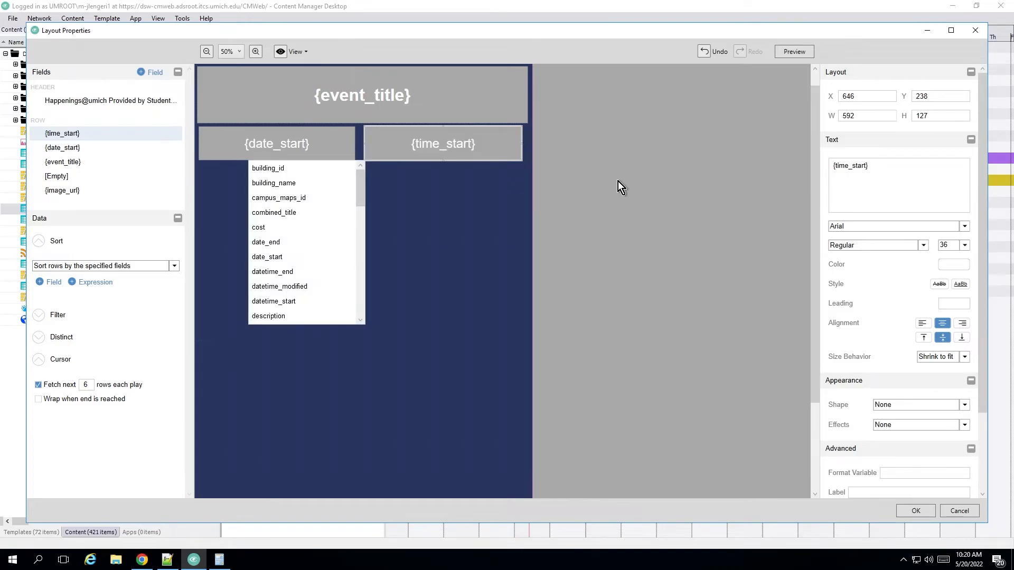
{"action": "right_click", "coordinate": [399, 133]}
{"action": "left_click", "coordinate": [406, 139]}
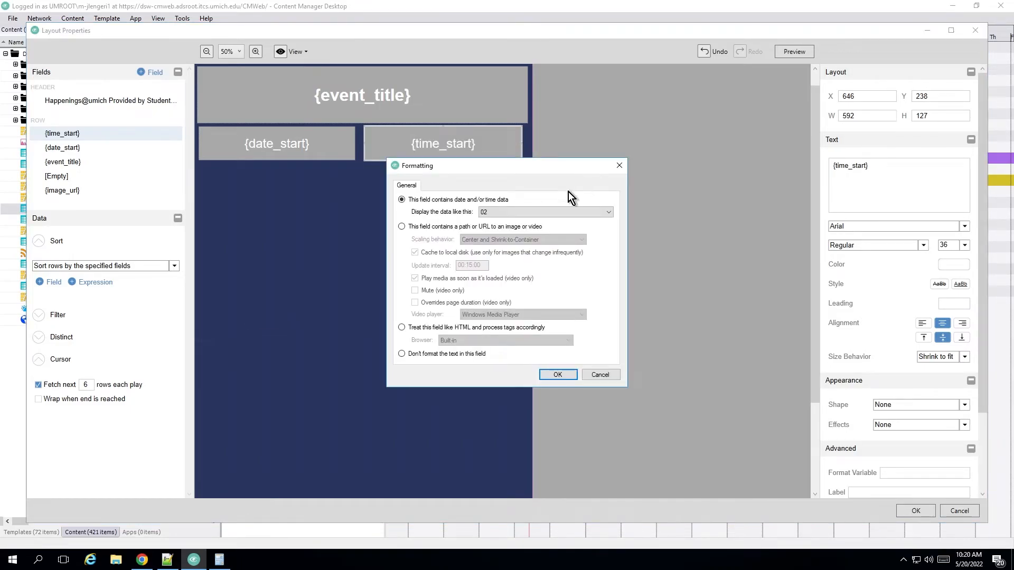
{"action": "left_click", "coordinate": [561, 374]}
Step: Add the prefix "Start:" before {time_start} in the field's text and save the layout
{"action": "left_click", "coordinate": [833, 166]}
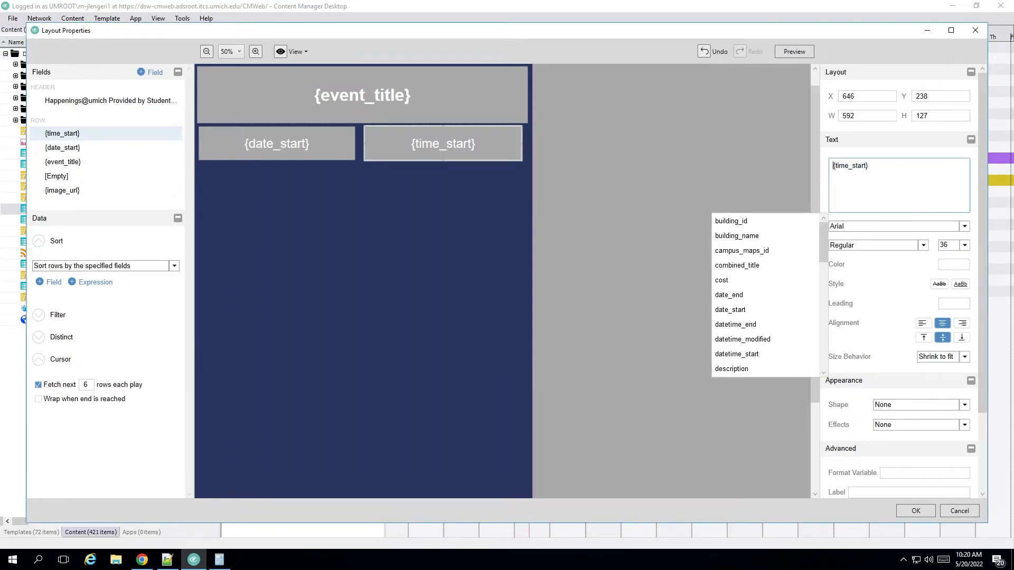
{"action": "type", "text": "Start:"}
{"action": "left_click", "coordinate": [635, 216]}
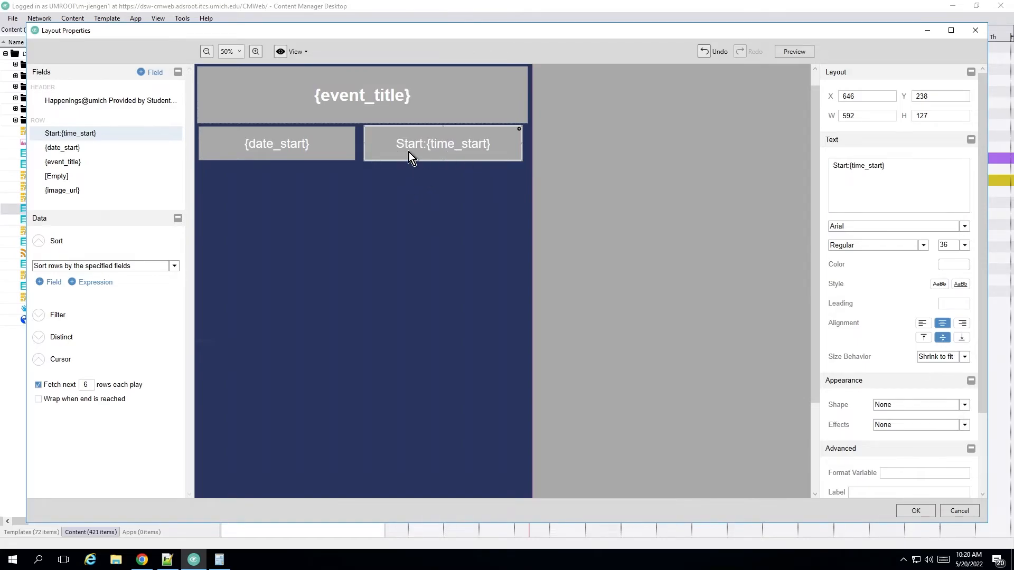
{"action": "left_click", "coordinate": [918, 515]}
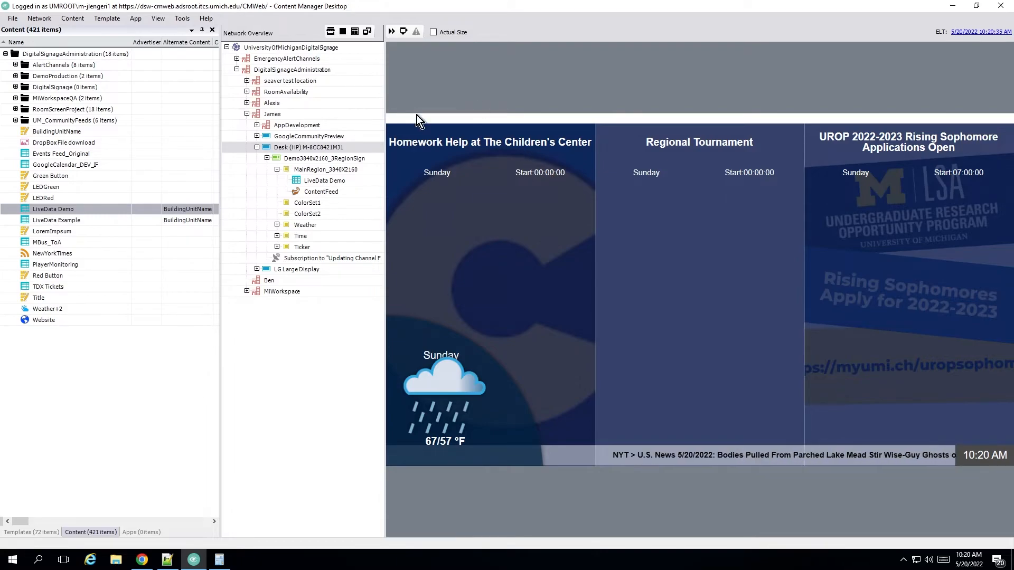
Step: Reopen the source layout of LiveData Demo, remove the "Start:" prefix from the {time_start} field and save
{"action": "right_click", "coordinate": [327, 186]}
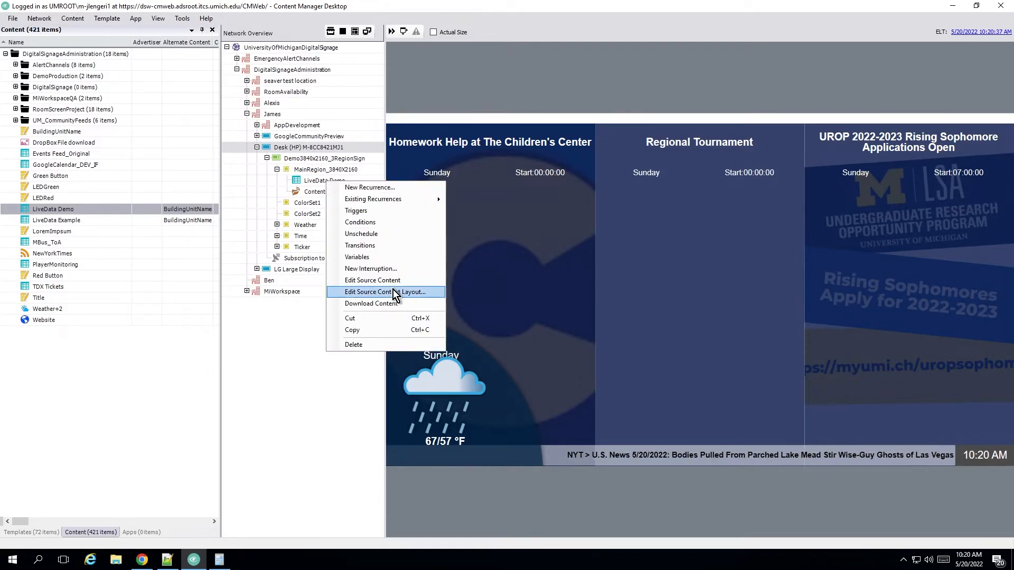
{"action": "left_click", "coordinate": [397, 294]}
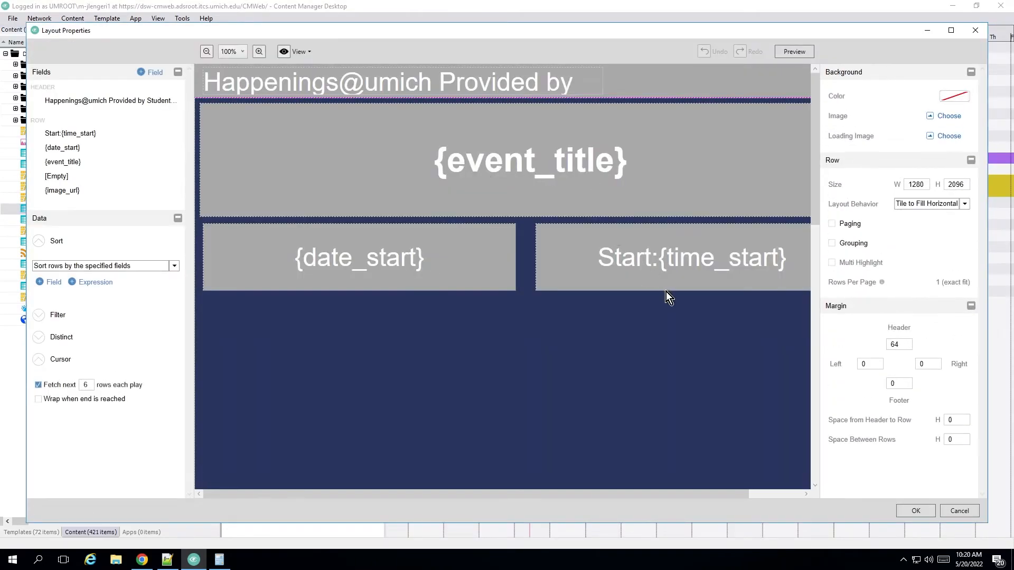
{"action": "left_click", "coordinate": [679, 283]}
{"action": "left_click_drag", "start_coordinate": [849, 169], "coordinate": [759, 168]}
{"action": "left_click", "coordinate": [846, 172]}
{"action": "left_click_drag", "start_coordinate": [849, 165], "coordinate": [766, 161]}
{"action": "key", "text": "BackSpace"}
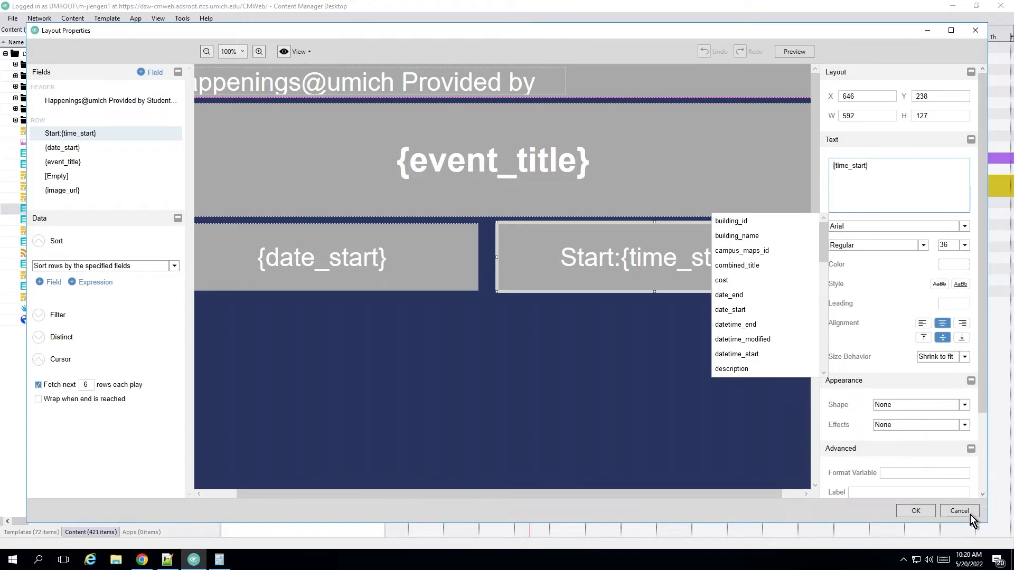
{"action": "left_click", "coordinate": [916, 510]}
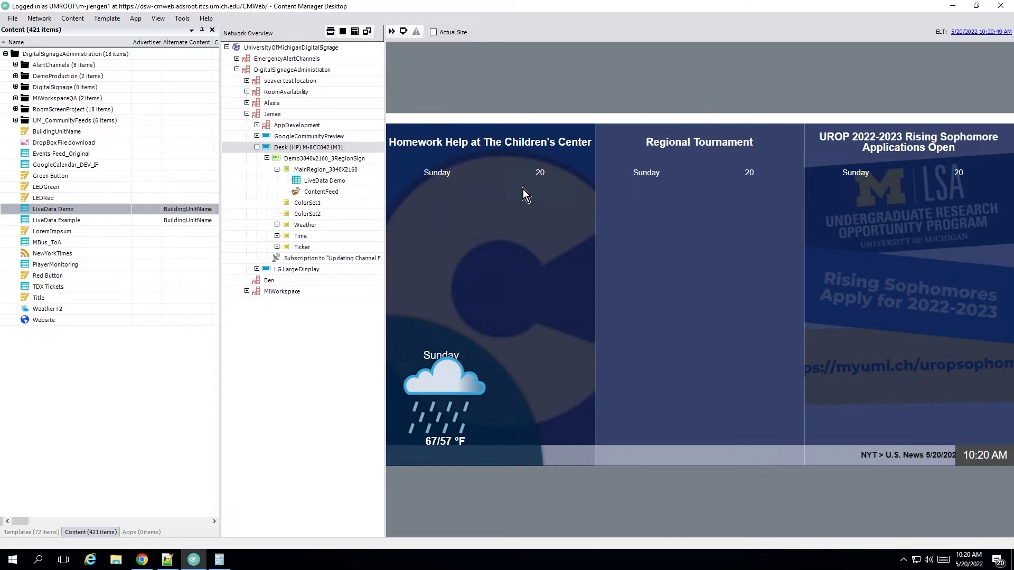
Step: Reopen the source layout of LiveData Demo and add a separate row field with the text "Start:"
{"action": "right_click", "coordinate": [341, 184]}
{"action": "left_click", "coordinate": [404, 293]}
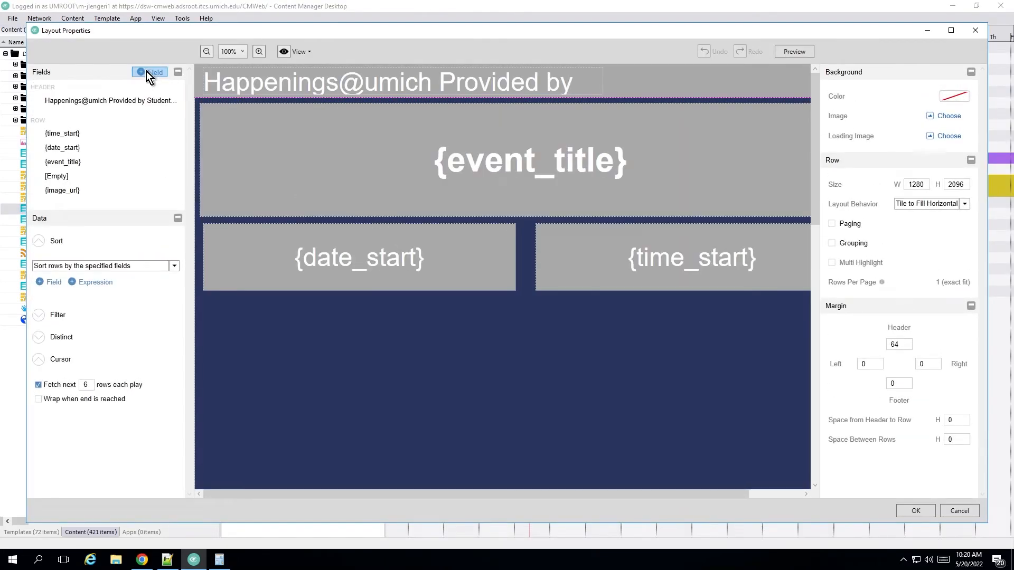
{"action": "left_click", "coordinate": [148, 72]}
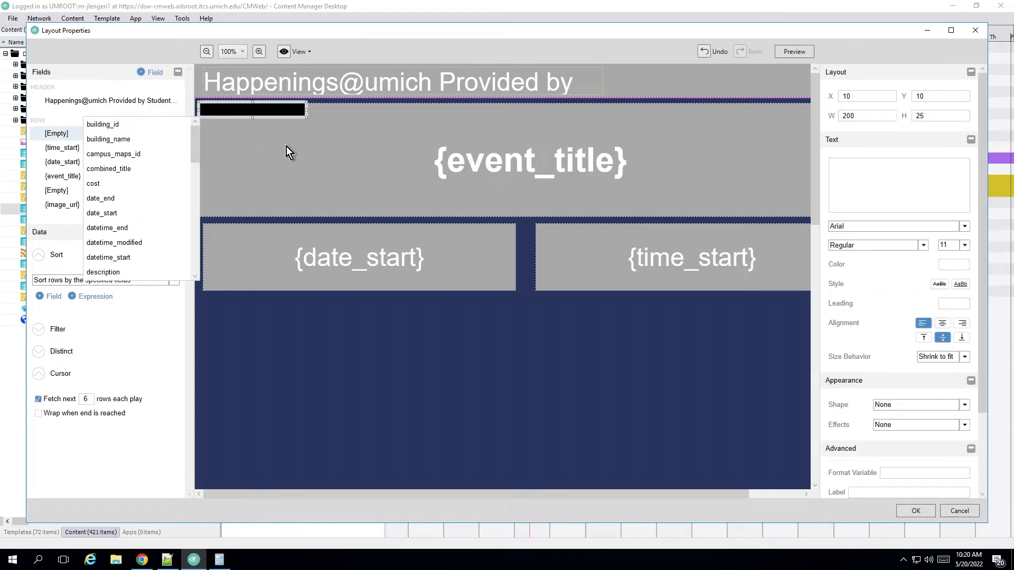
{"action": "left_click", "coordinate": [423, 391]}
{"action": "left_click", "coordinate": [106, 133]}
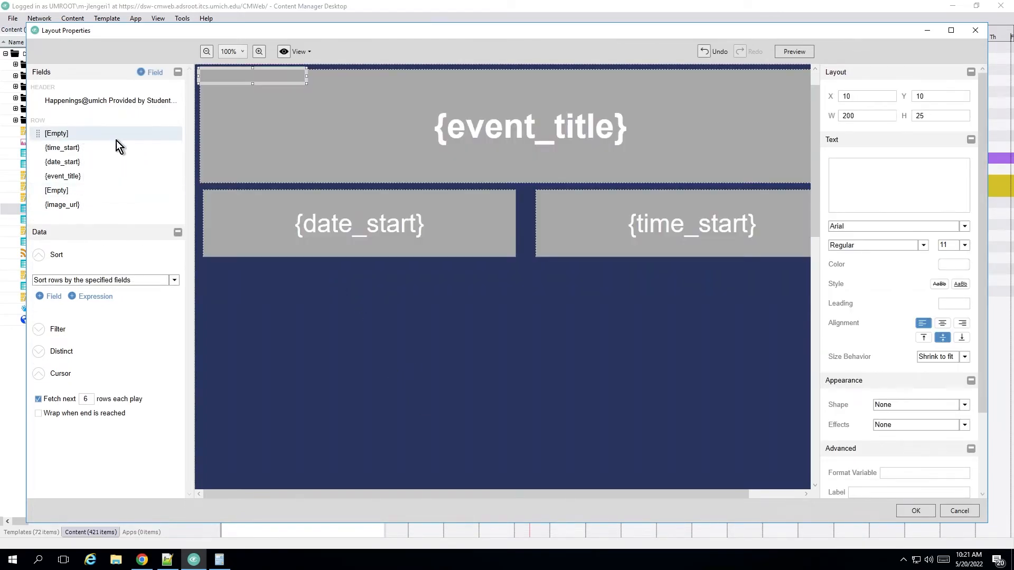
{"action": "left_click", "coordinate": [841, 168]}
{"action": "type", "text": "Start:"}
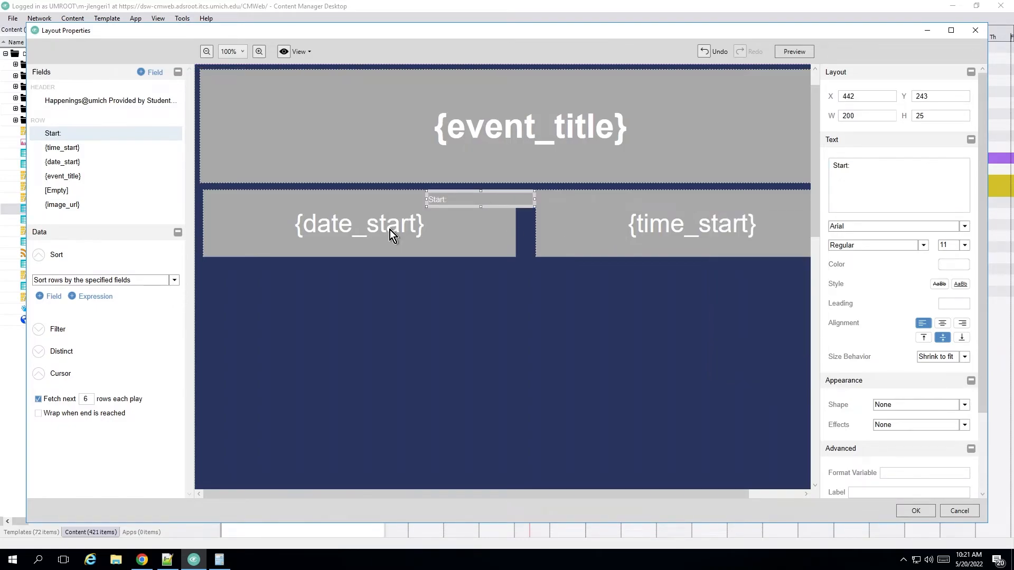
Step: Copy the formatting of the {date_start} field and apply it to the "Start:" field
{"action": "left_click", "coordinate": [369, 230]}
{"action": "right_click", "coordinate": [369, 231]}
{"action": "left_click", "coordinate": [390, 375]}
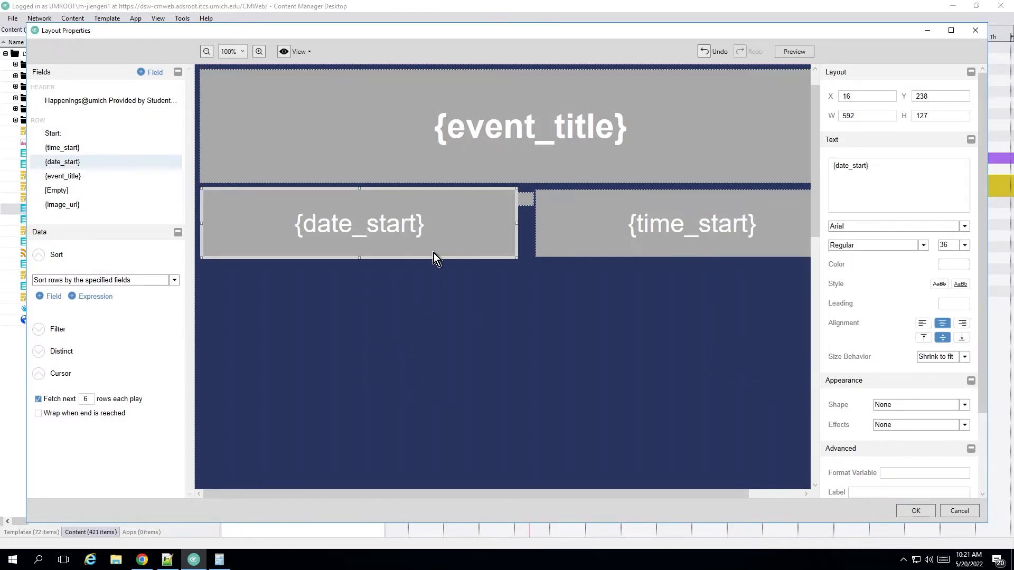
{"action": "right_click", "coordinate": [433, 235]}
{"action": "left_click", "coordinate": [469, 366]}
{"action": "left_click", "coordinate": [525, 199]}
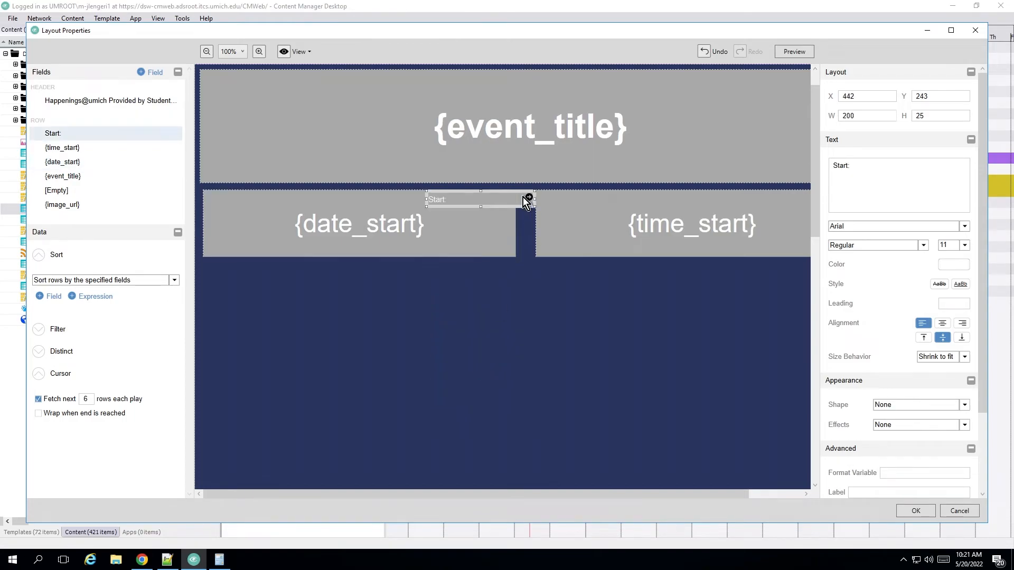
{"action": "right_click", "coordinate": [526, 206]}
{"action": "left_click", "coordinate": [568, 350]}
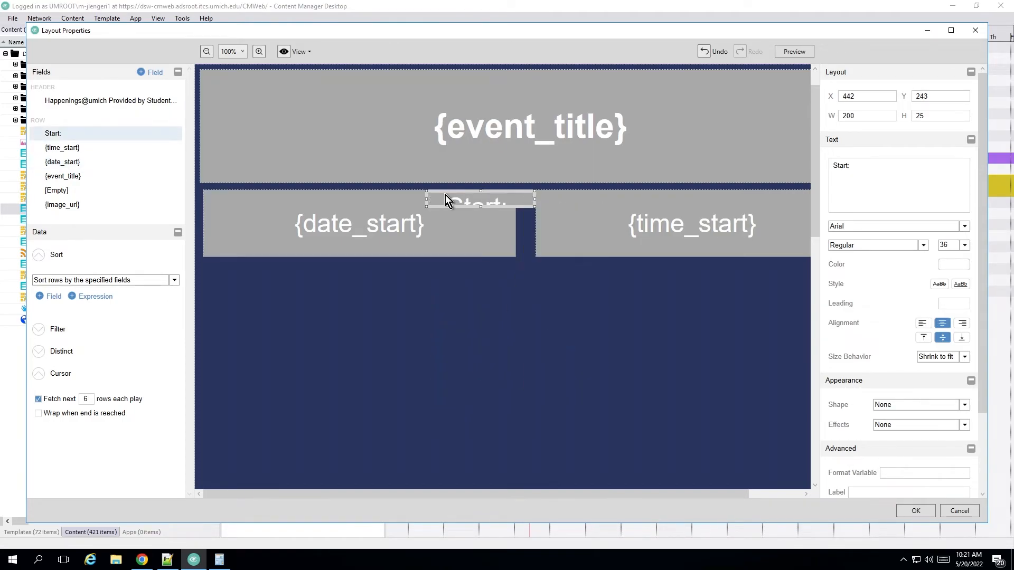
Step: Resize the "Start:" field to 117 high, place it at X 650, Y 245 over {time_start}, left-align its text and save the layout
{"action": "left_click_drag", "start_coordinate": [480, 207], "coordinate": [484, 255]}
{"action": "left_click_drag", "start_coordinate": [495, 192], "coordinate": [603, 193]}
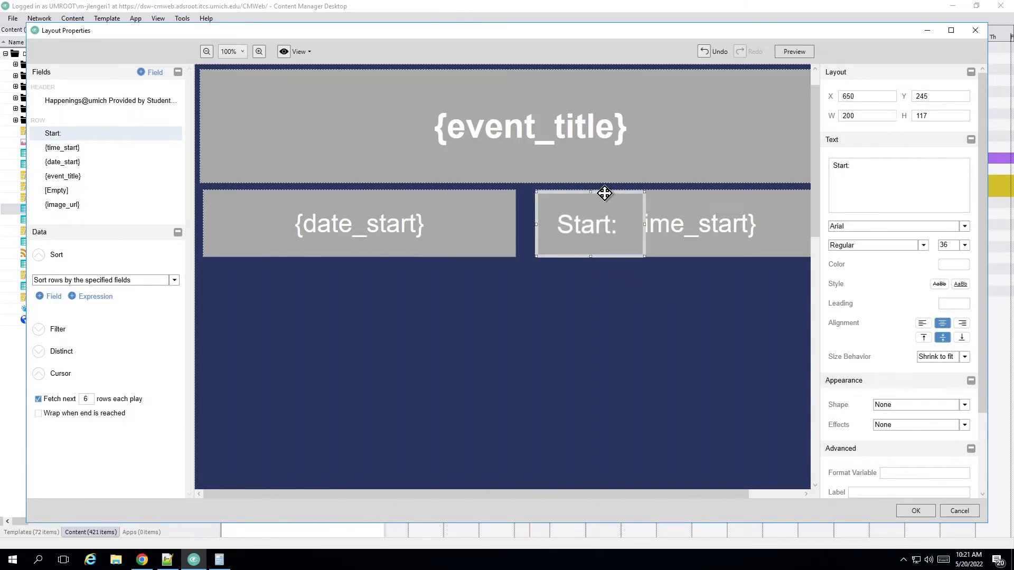
{"action": "left_click", "coordinate": [919, 323]}
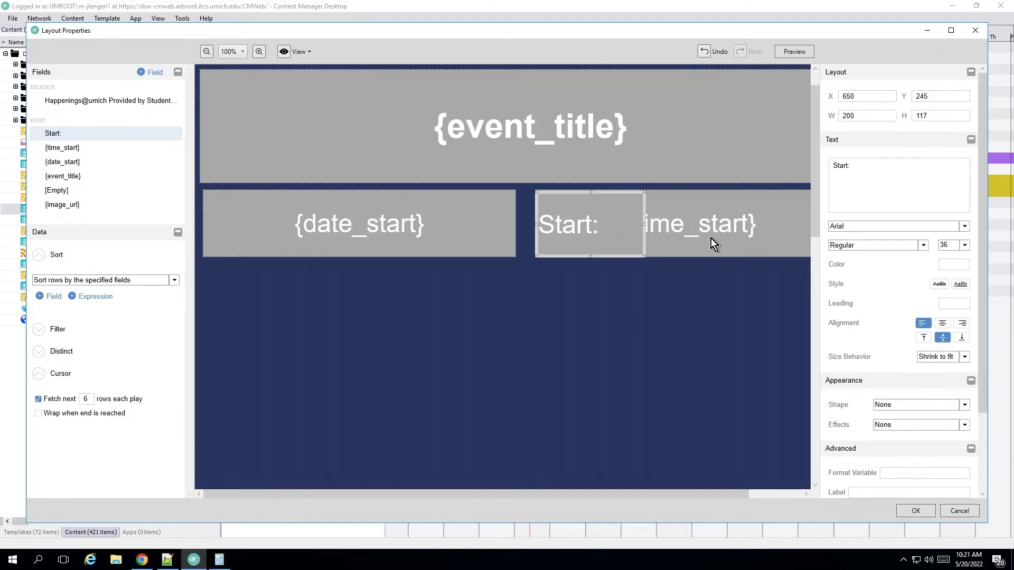
{"action": "left_click", "coordinate": [695, 242]}
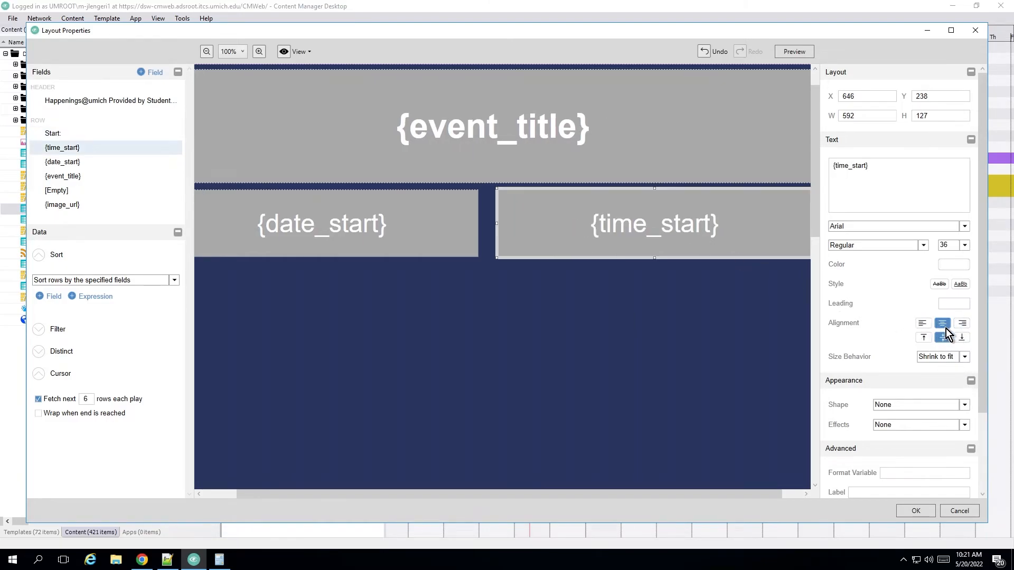
{"action": "left_click", "coordinate": [919, 512]}
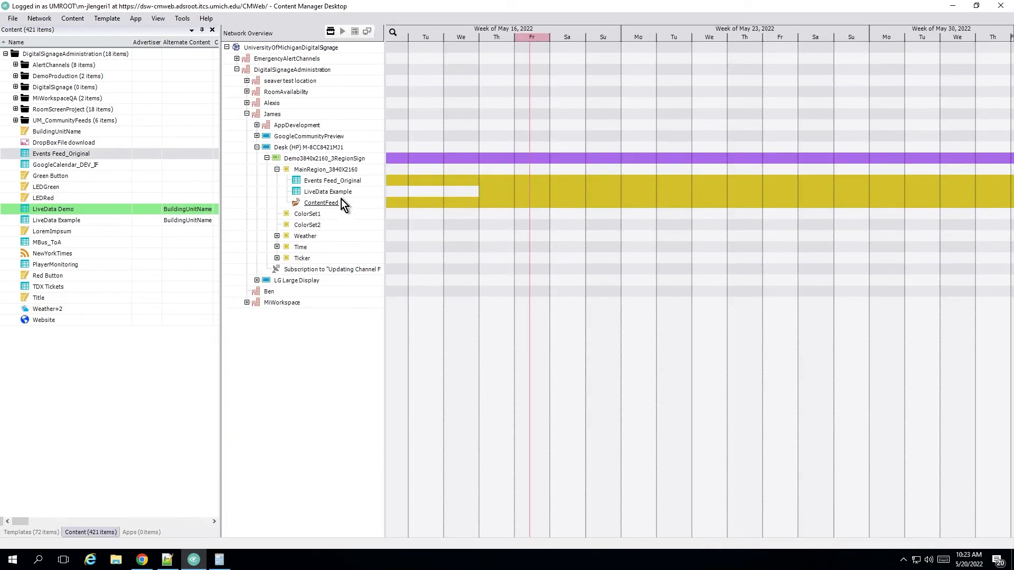
Step: Preview the Demo3840x2160_3RegionSign channel in the network overview
{"action": "left_click", "coordinate": [331, 190]}
{"action": "left_click", "coordinate": [325, 161]}
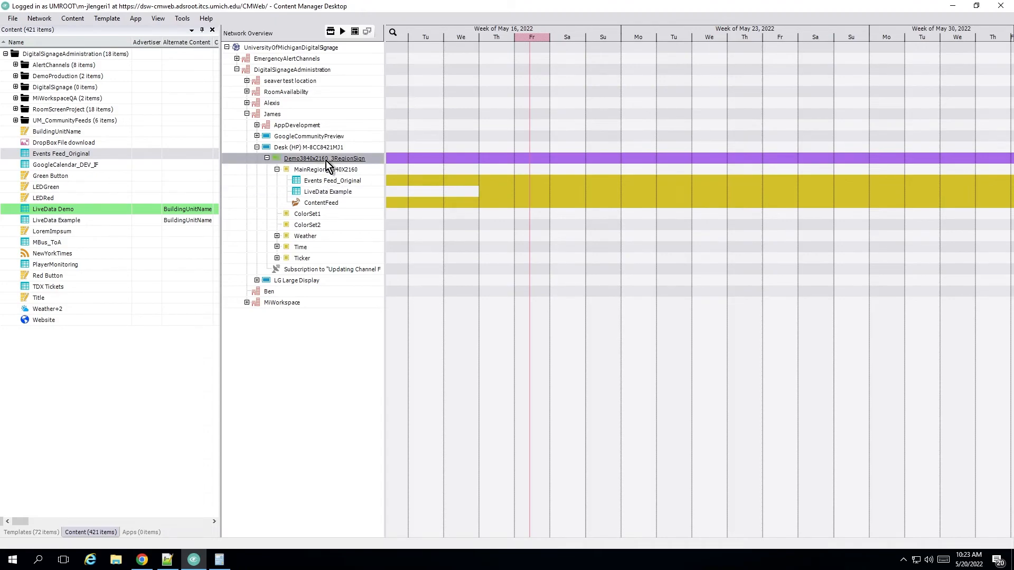
{"action": "left_click", "coordinate": [343, 31]}
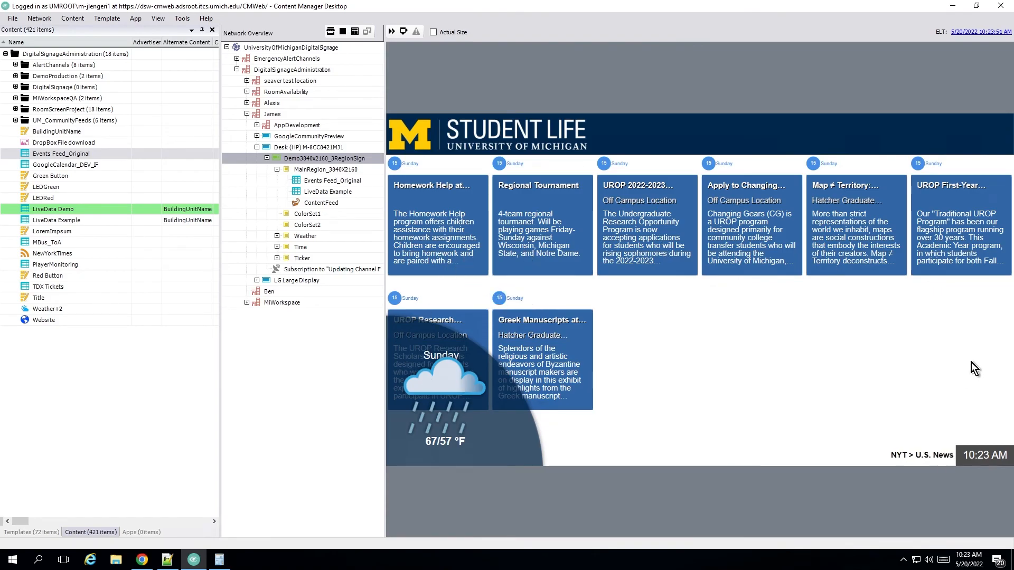
Step: Open the source layout of the Student Life events feed and examine its {date_start} fields and empty background shapes
{"action": "right_click", "coordinate": [335, 201]}
{"action": "left_click", "coordinate": [361, 301]}
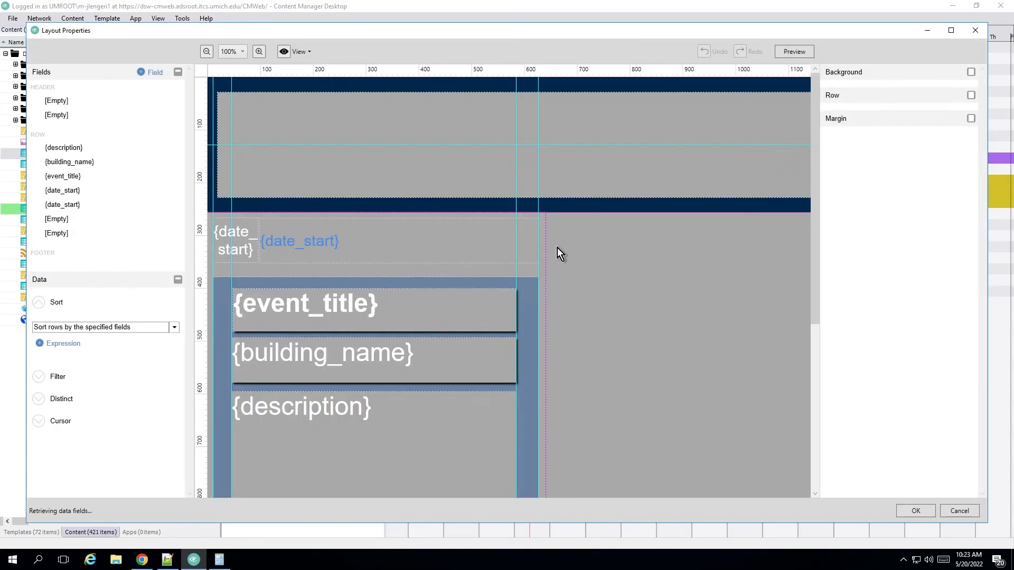
{"action": "left_click", "coordinate": [208, 55]}
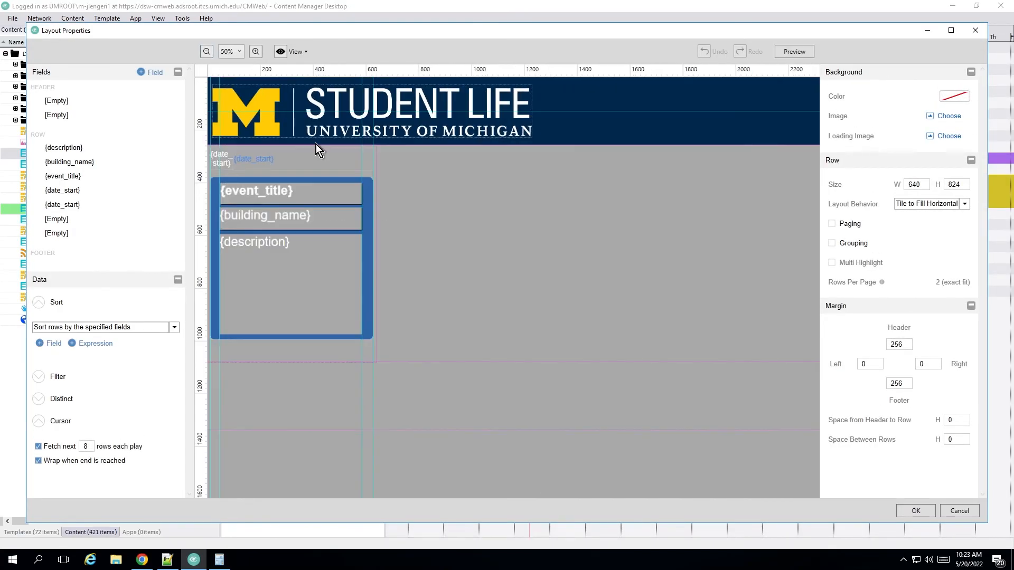
{"action": "left_click", "coordinate": [227, 167]}
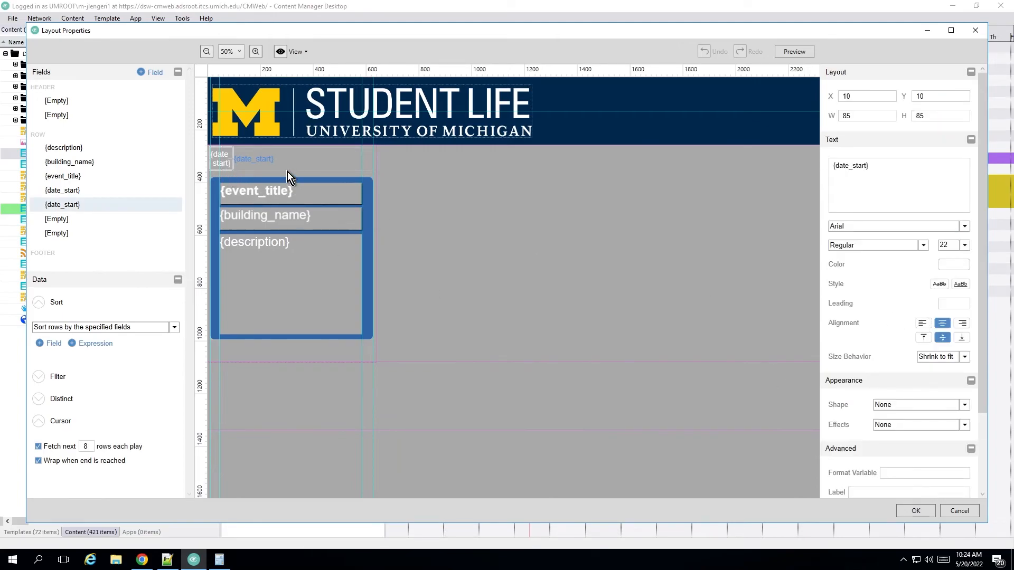
{"action": "left_click", "coordinate": [59, 234]}
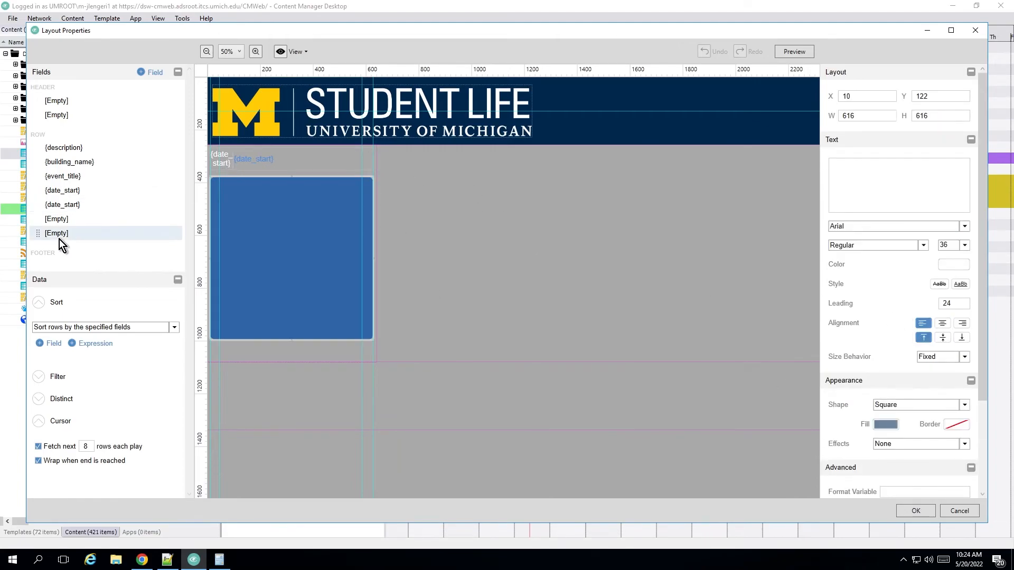
{"action": "left_click", "coordinate": [61, 220]}
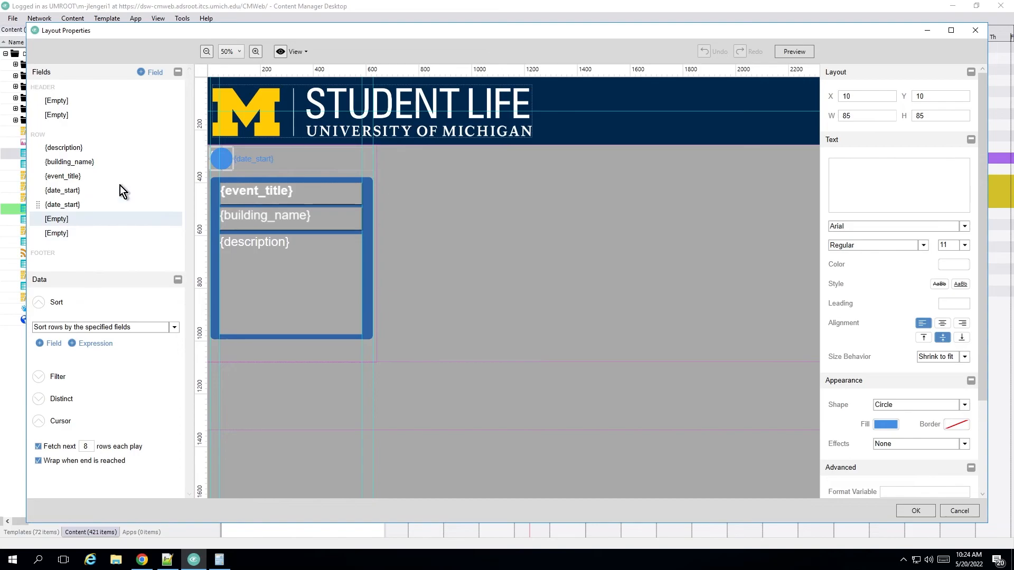
{"action": "left_click", "coordinate": [82, 203]}
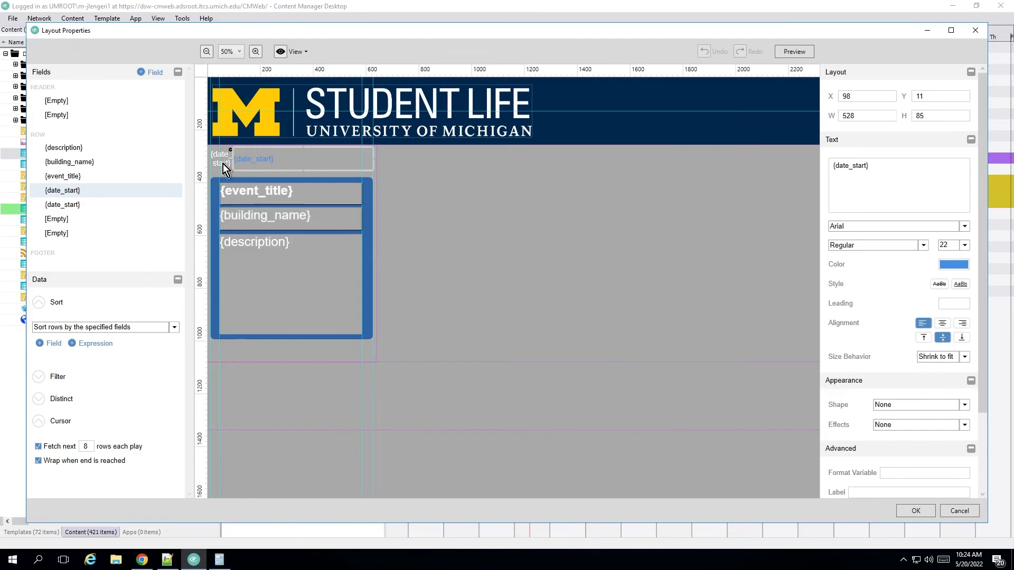
Step: Review the date and time formatting of the two {date_start} fields in the Student Life layout
{"action": "right_click", "coordinate": [239, 167]}
{"action": "left_click", "coordinate": [264, 173]}
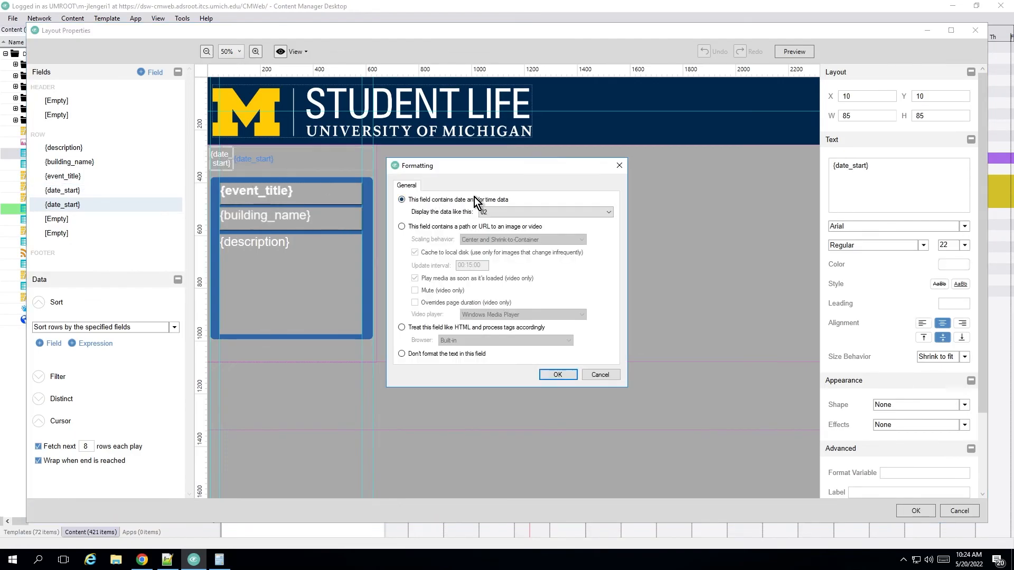
{"action": "left_click", "coordinate": [599, 375]}
{"action": "left_click", "coordinate": [265, 169]}
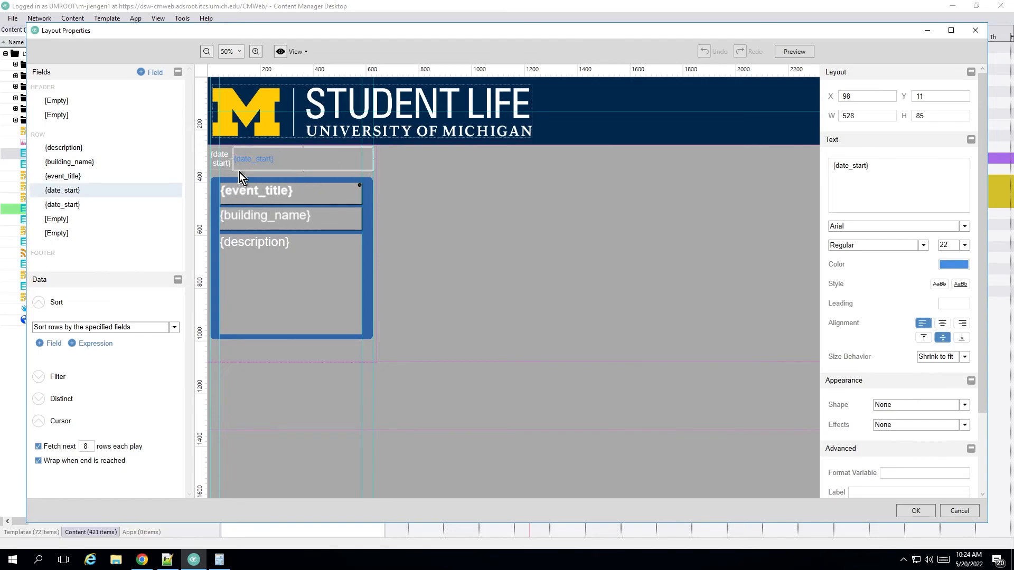
{"action": "right_click", "coordinate": [278, 153]}
{"action": "left_click", "coordinate": [269, 165]}
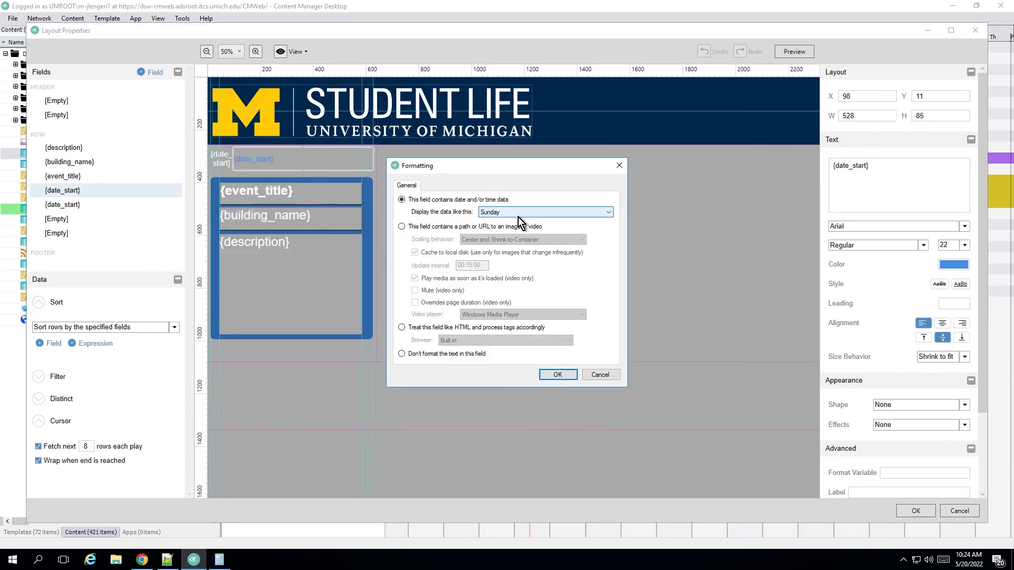
{"action": "left_click", "coordinate": [561, 377]}
Step: Inspect the {event_title}, {building_name} and {description} fields, and toggle the layout rulers off and back on
{"action": "left_click", "coordinate": [278, 194]}
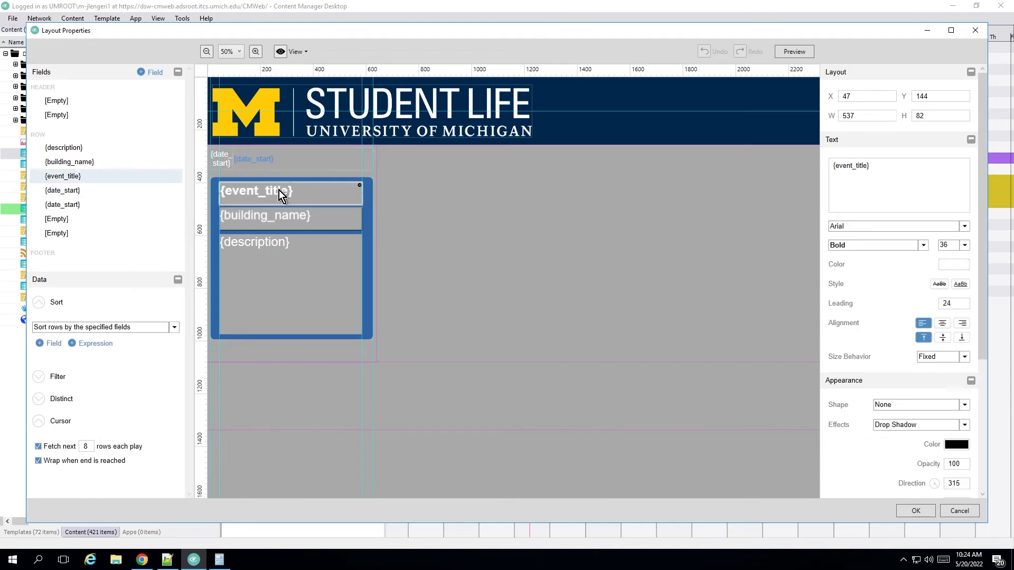
{"action": "left_click", "coordinate": [287, 218]}
{"action": "left_click", "coordinate": [277, 281]}
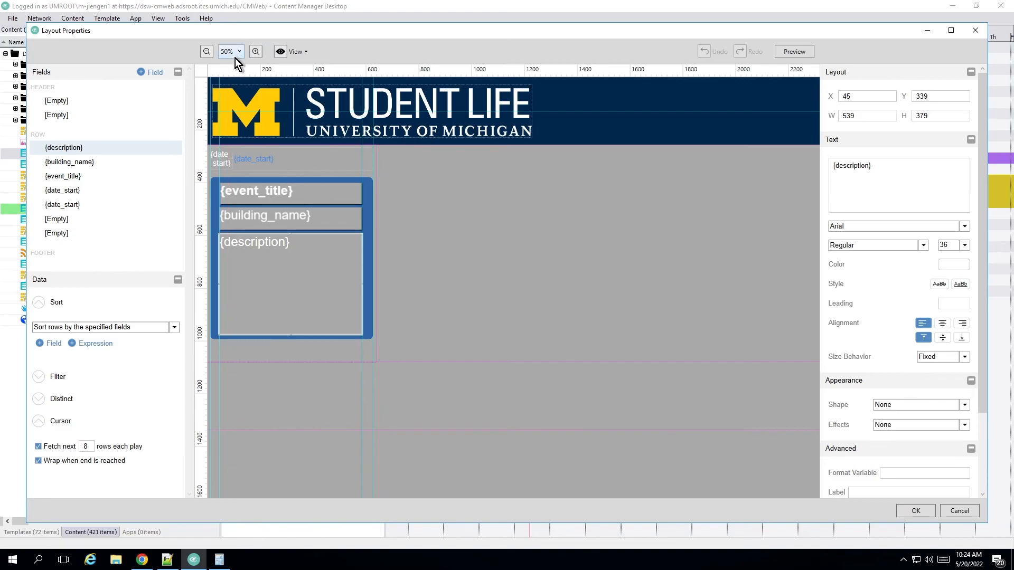
{"action": "left_click", "coordinate": [302, 51]}
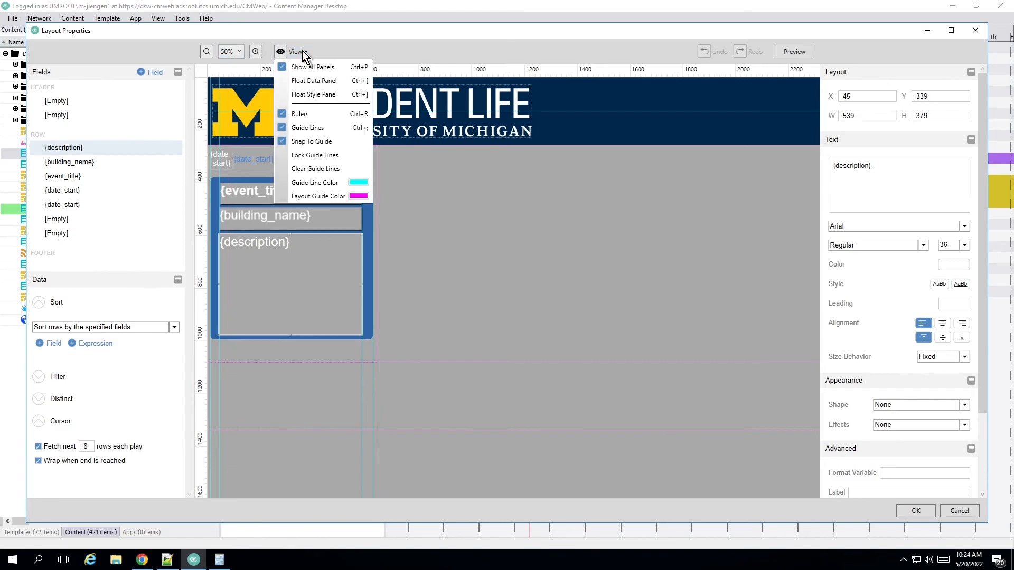
{"action": "left_click", "coordinate": [339, 115]}
{"action": "left_click", "coordinate": [299, 51]}
{"action": "left_click", "coordinate": [305, 112]}
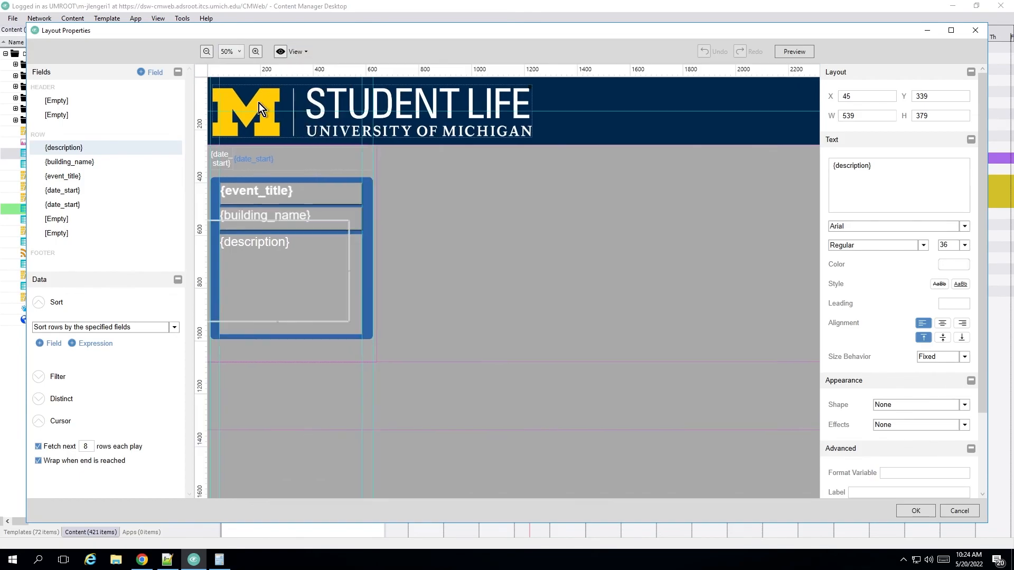
{"action": "left_click", "coordinate": [261, 75]}
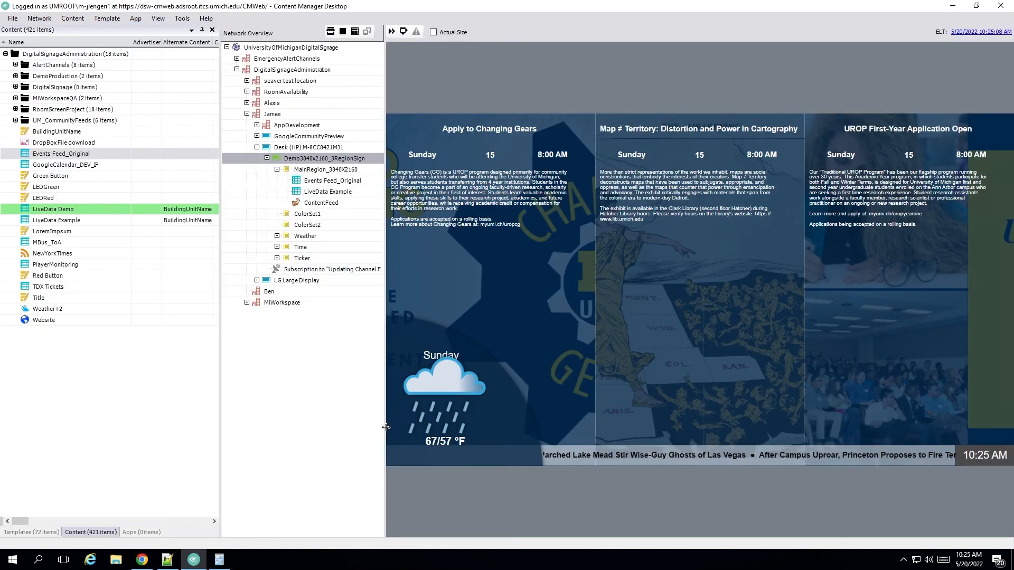
Step: Switch to Notepad++, review the event records in the JSON Feed file, and return to Content Manager
{"action": "left_click", "coordinate": [167, 560]}
{"action": "scroll", "coordinate": [232, 272], "scroll_direction": "up", "scroll_amount": 3}
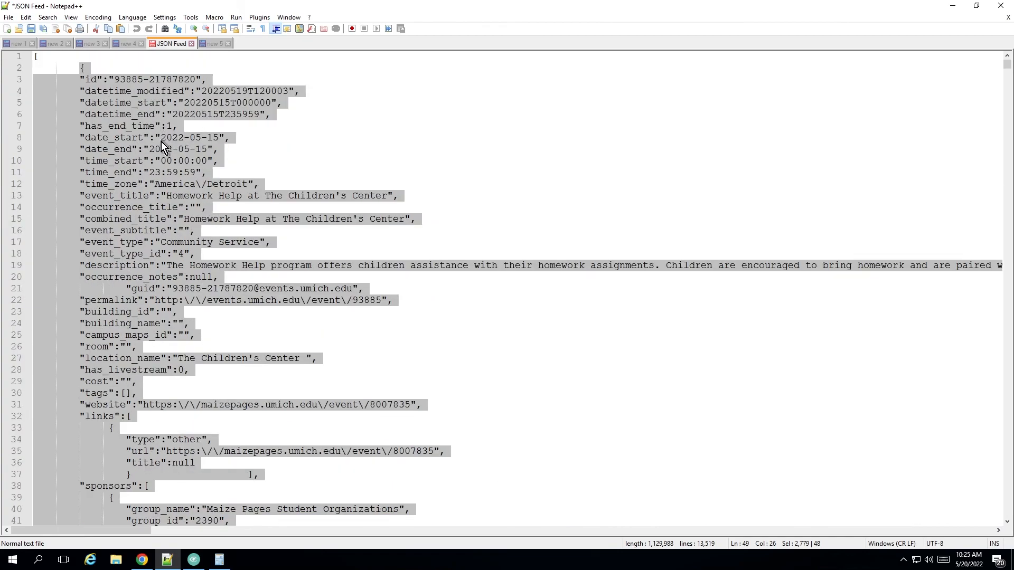
{"action": "scroll", "coordinate": [188, 298], "scroll_direction": "down", "scroll_amount": 18}
{"action": "scroll", "coordinate": [188, 304], "scroll_direction": "down", "scroll_amount": 6}
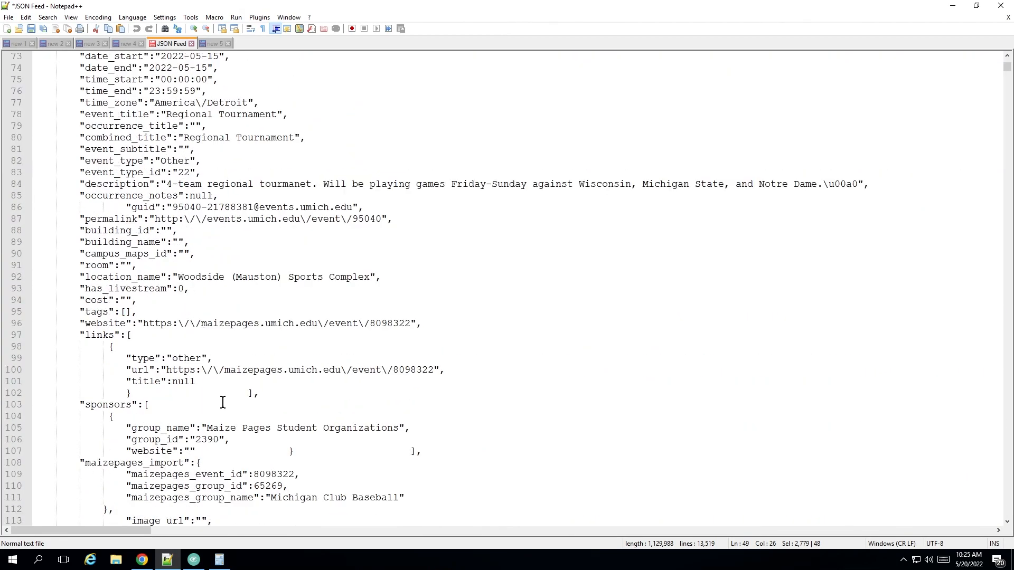
{"action": "left_click", "coordinate": [175, 308]}
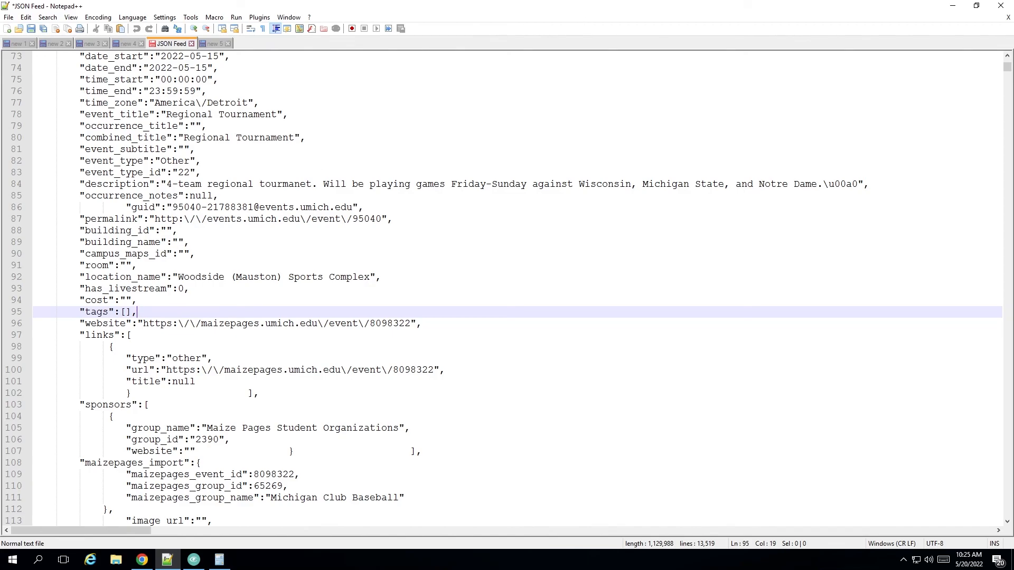
{"action": "left_click", "coordinate": [952, 5]}
{"action": "left_click", "coordinate": [322, 182]}
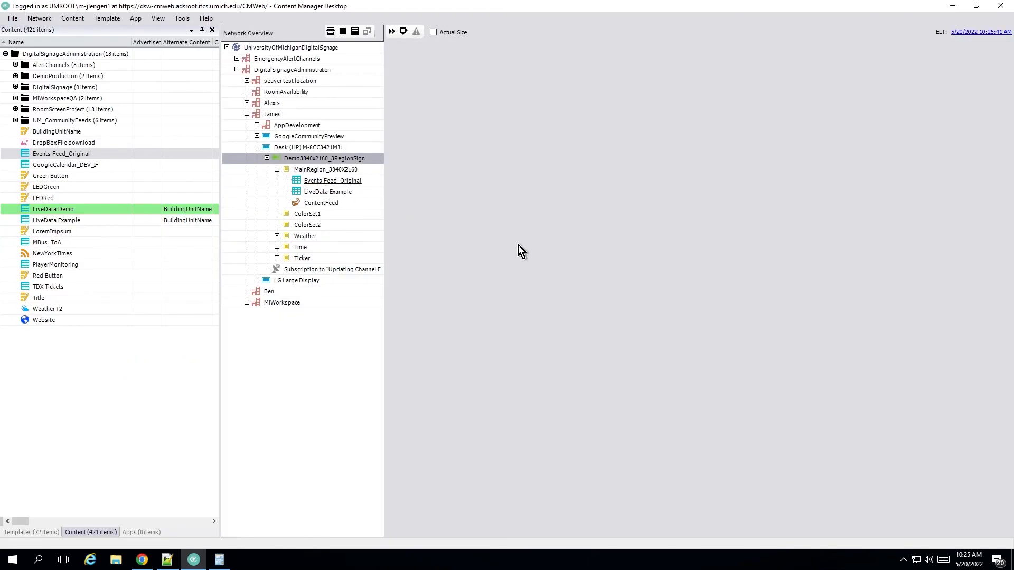